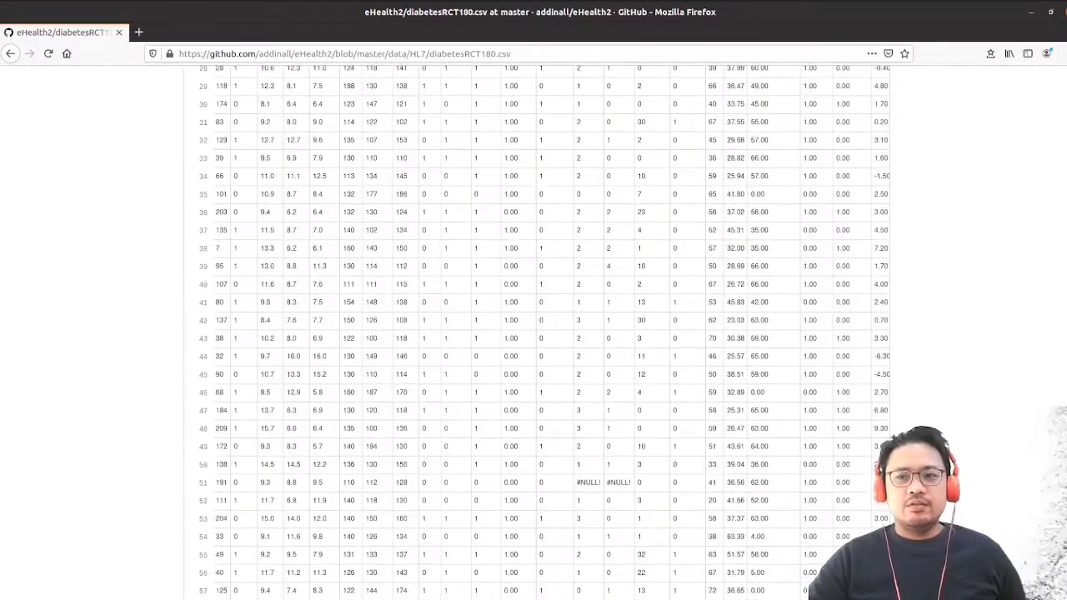
- Look through the rows of diabetesRCT180.csv on GitHub and highlight its column names from status to ha1c12b7
scroll(538, 333, "down", 20)
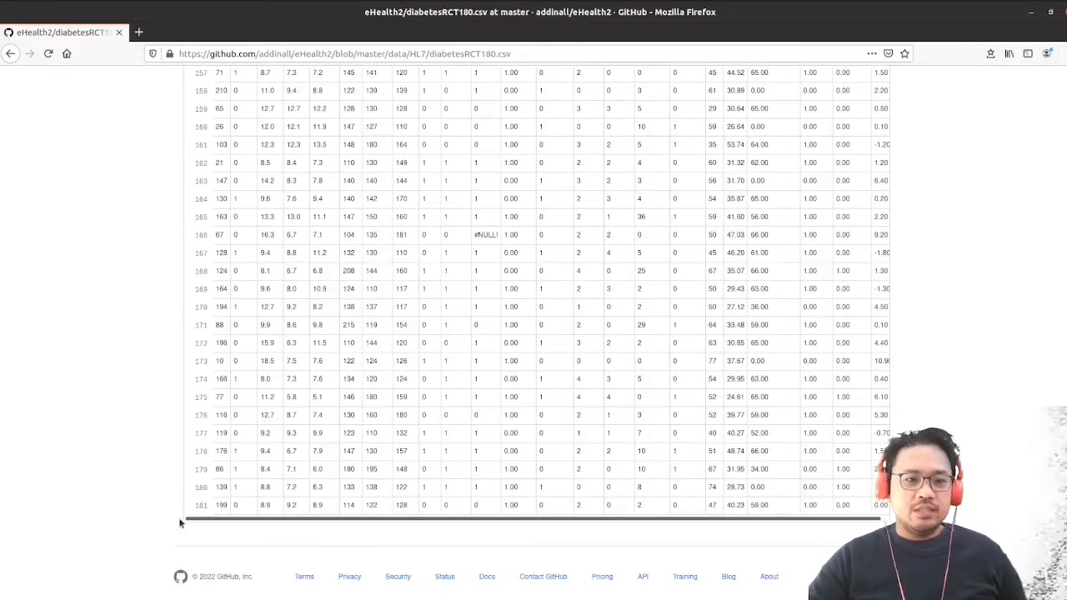
key("Home")
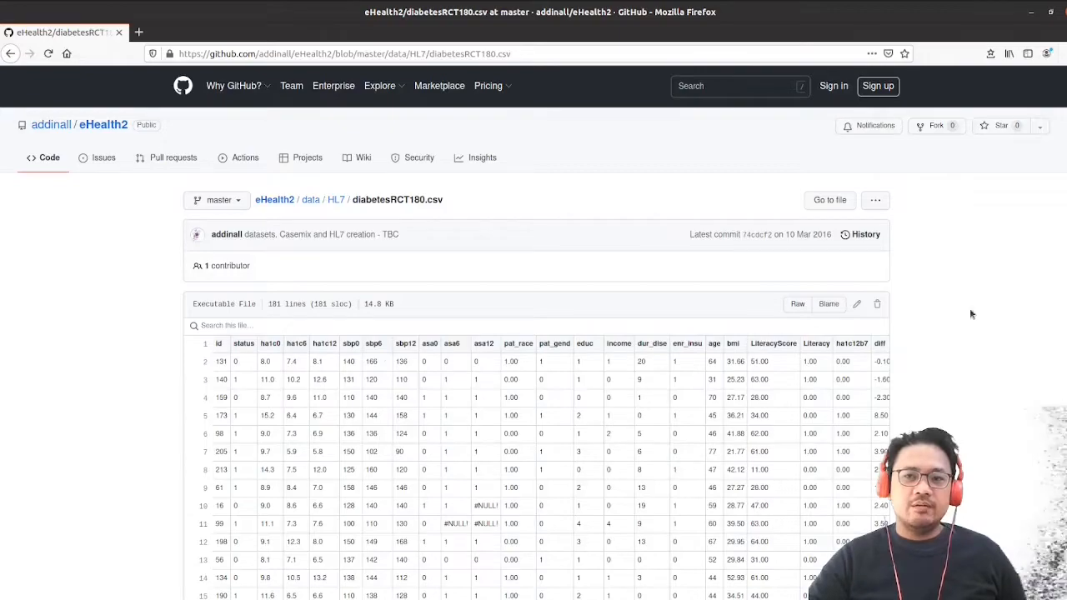
scroll(538, 350, "down", 20)
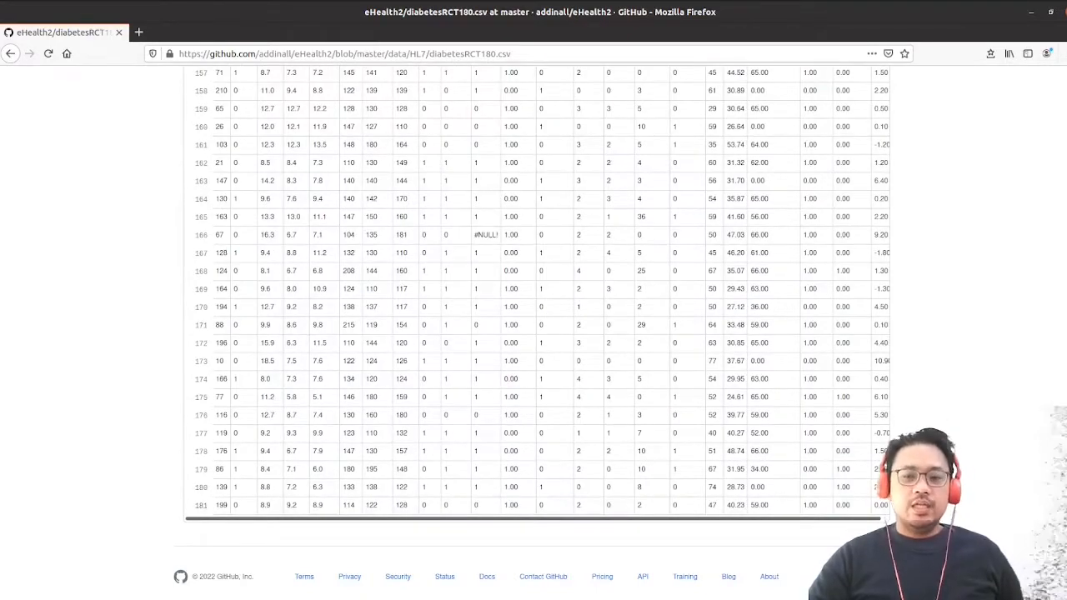
scroll(1019, 311, "up", 20)
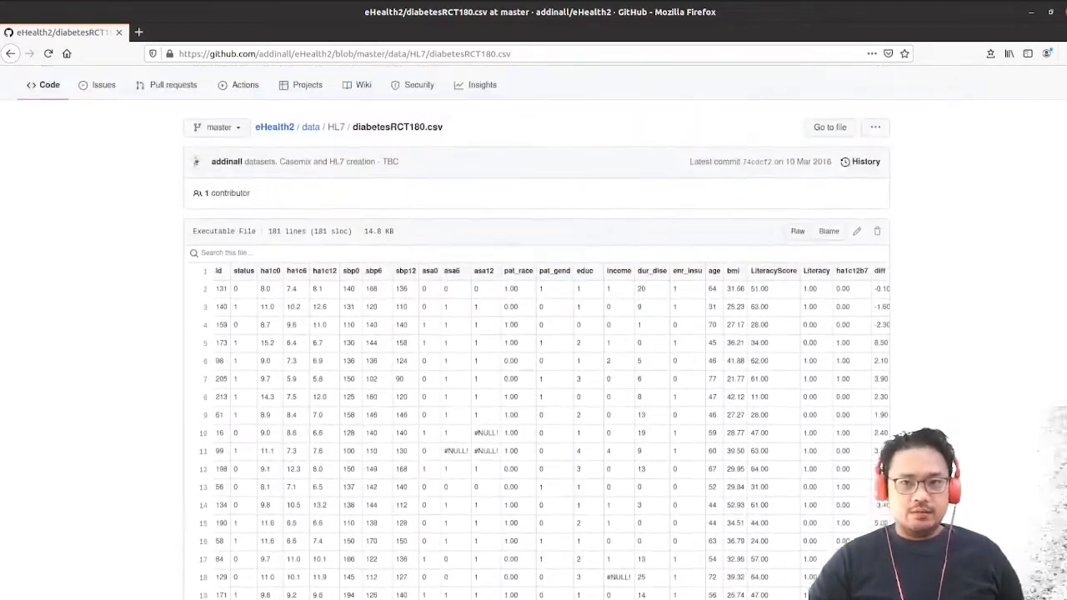
scroll(1017, 305, "up", 2)
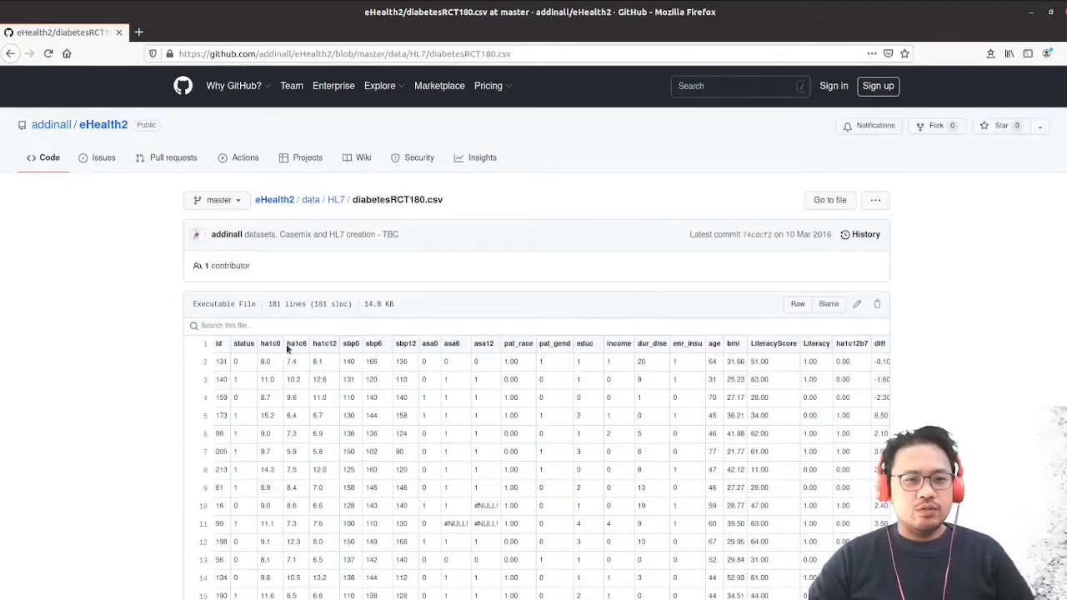
left_click_drag(236, 343, 861, 346)
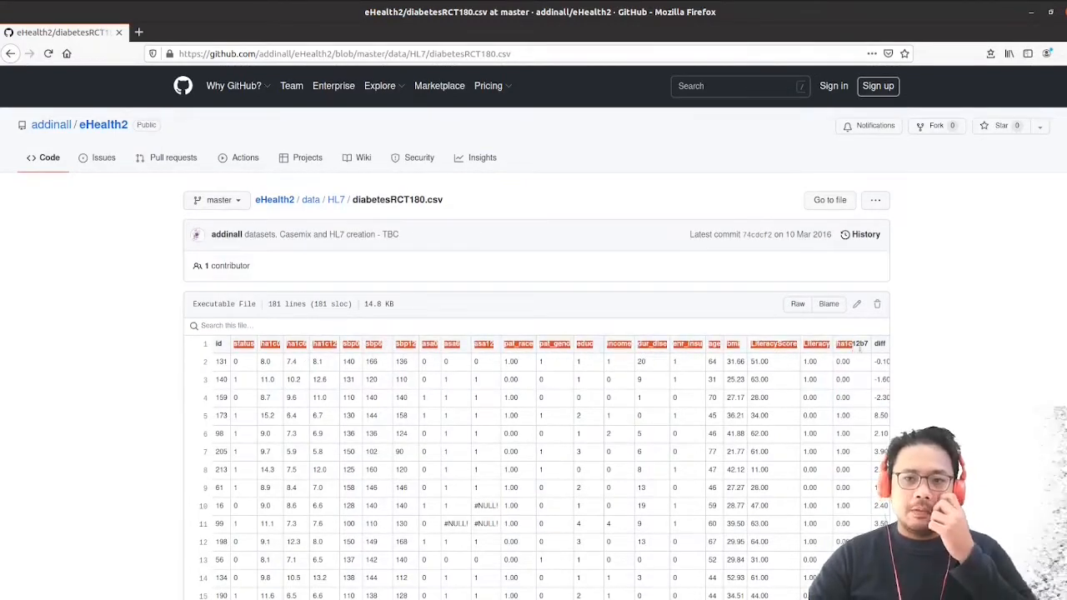
left_click(942, 354)
- Switch to the t-test.odp presentation and split the "Literacy ha1c12b7" entry into two separate lines in the renamed variables list
left_click(1031, 12)
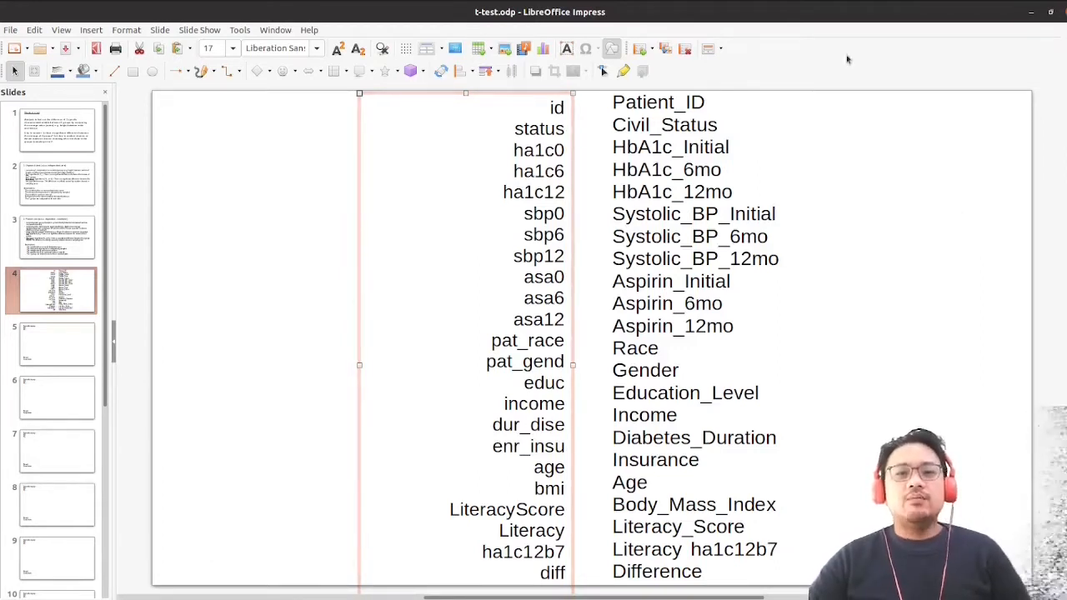
left_click(870, 293)
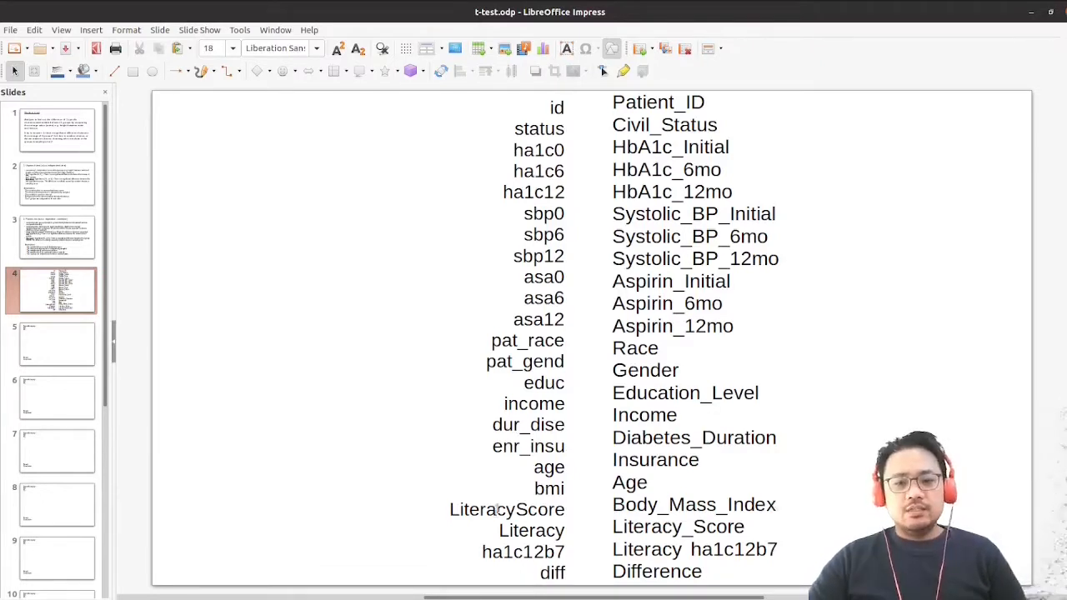
left_click(685, 550)
key("Return")
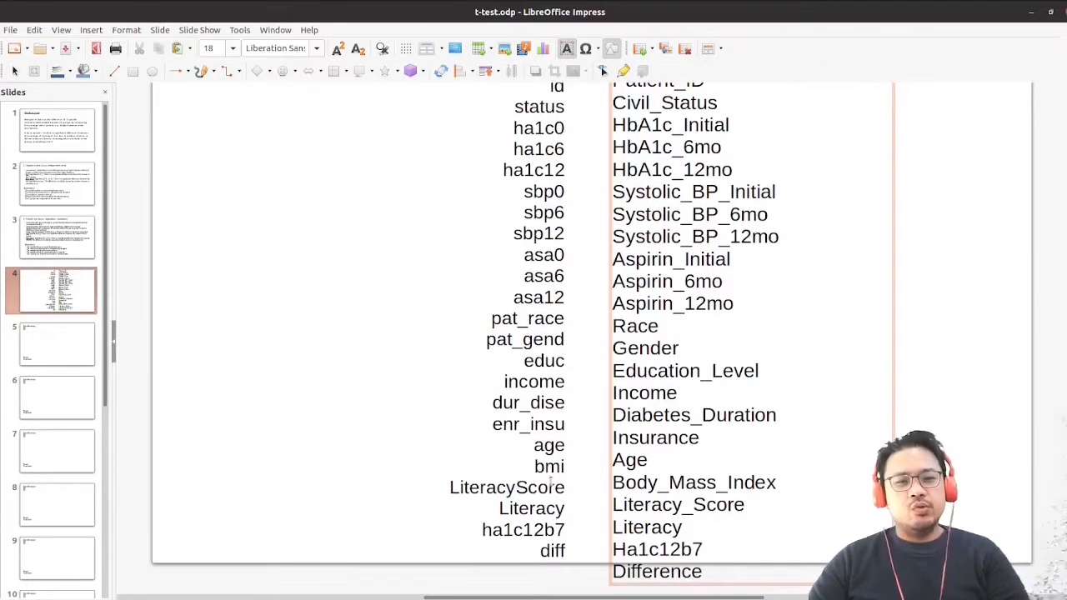
key("Escape")
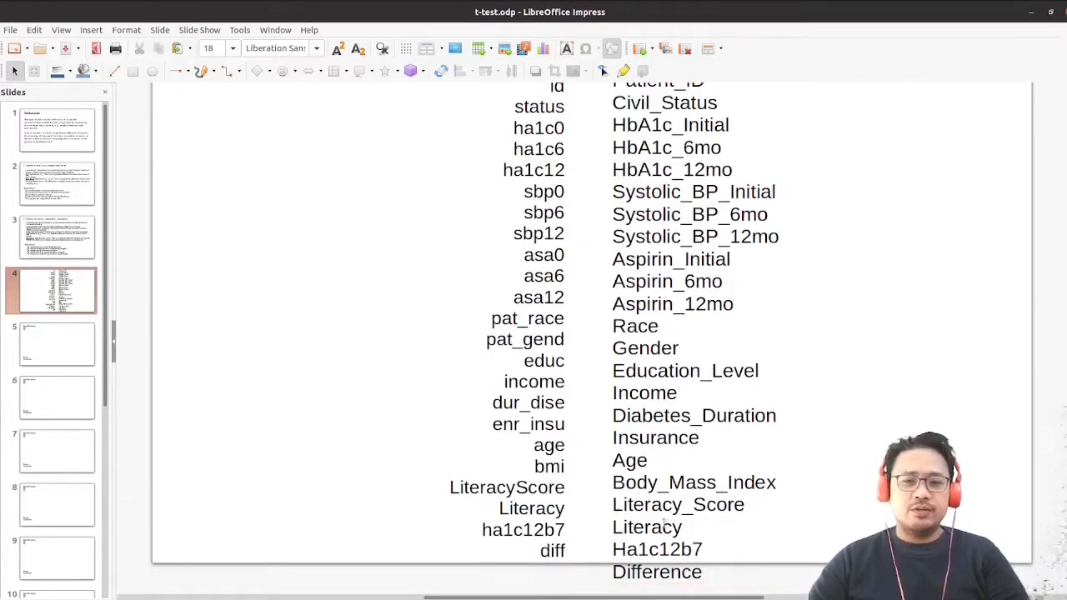
- Compare the original names Literacy, ha1c12b7 and diff with their counterparts in the renamed variables list
left_click(536, 513)
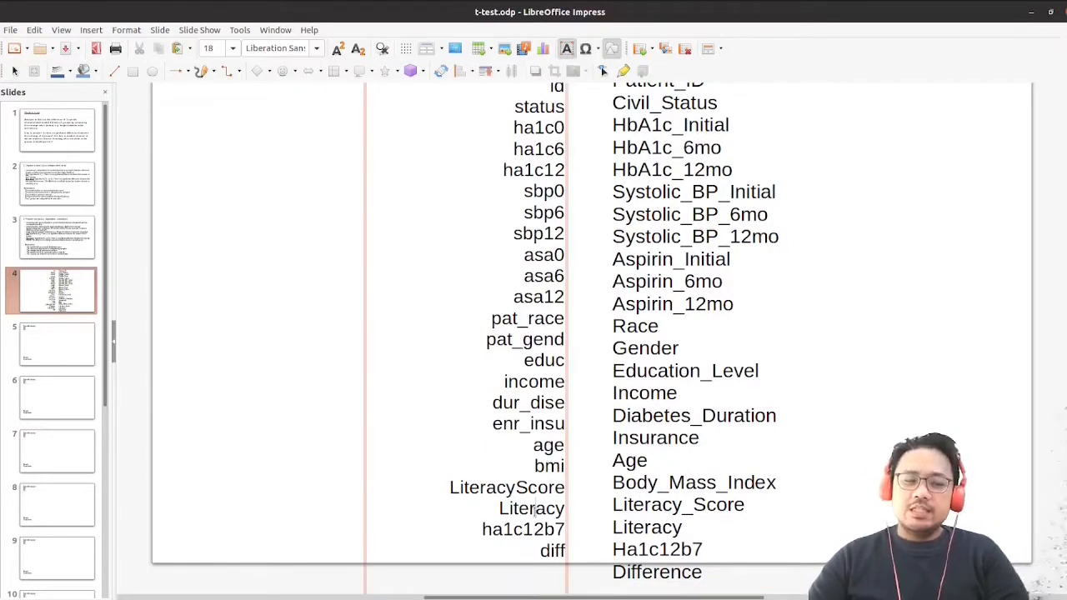
left_click(635, 529)
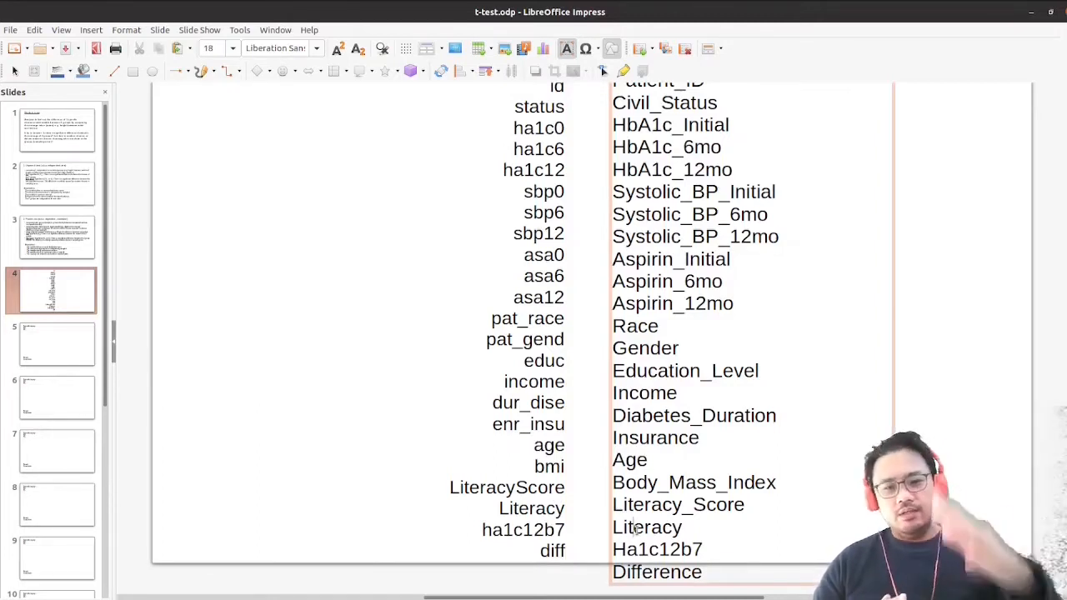
left_click(524, 532)
left_click_drag(492, 530, 567, 530)
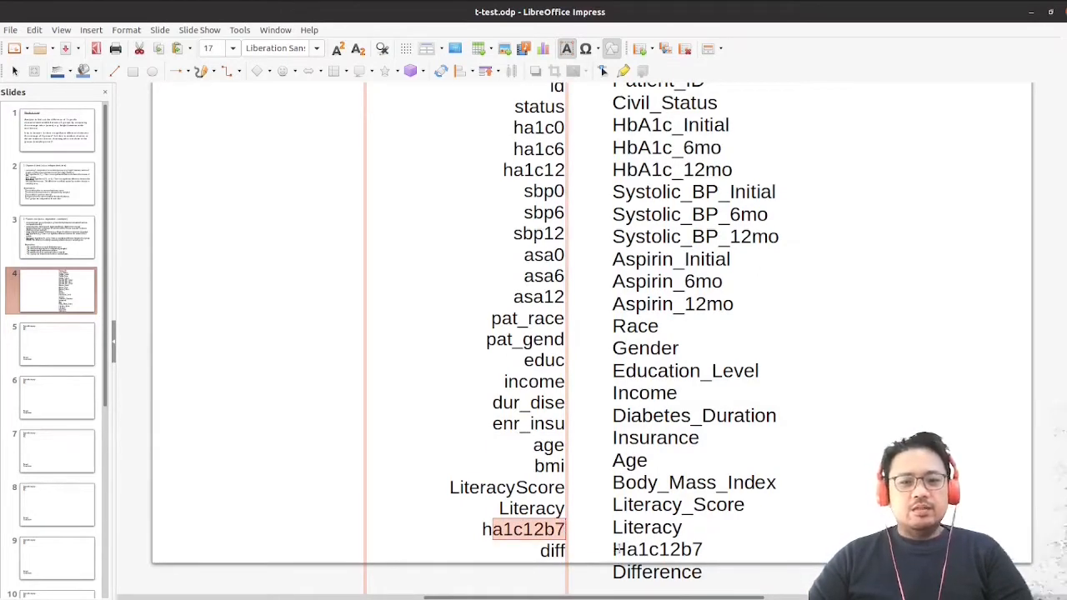
left_click_drag(625, 549, 692, 550)
left_click(545, 552)
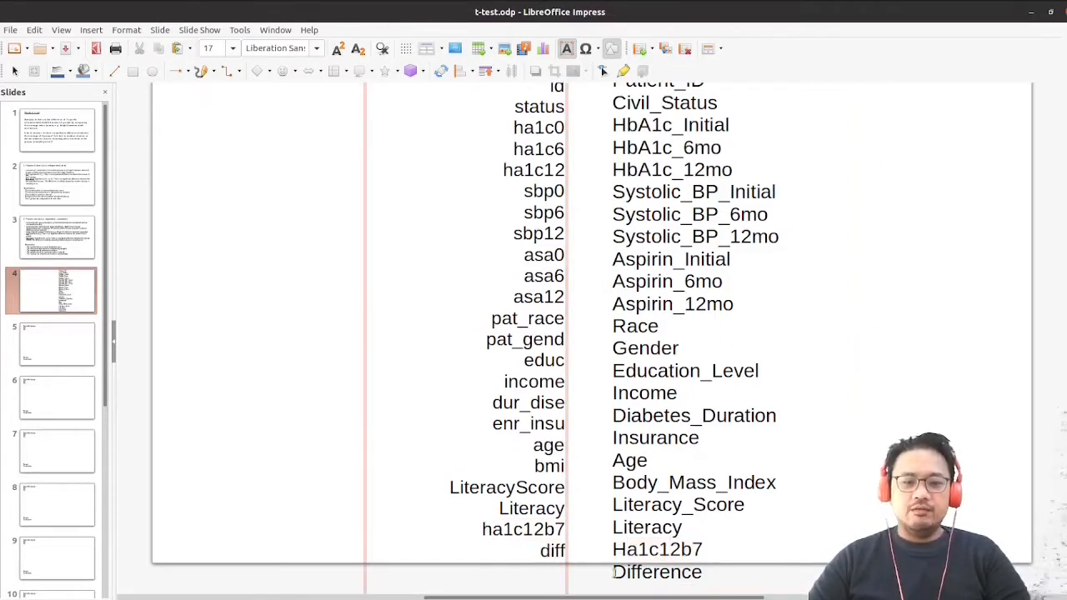
left_click(614, 573)
- Examine the HbA1c_Initial and HbA1c_12mo entries and review the rest of the renamed variables list
scroll(653, 420, "up", 1)
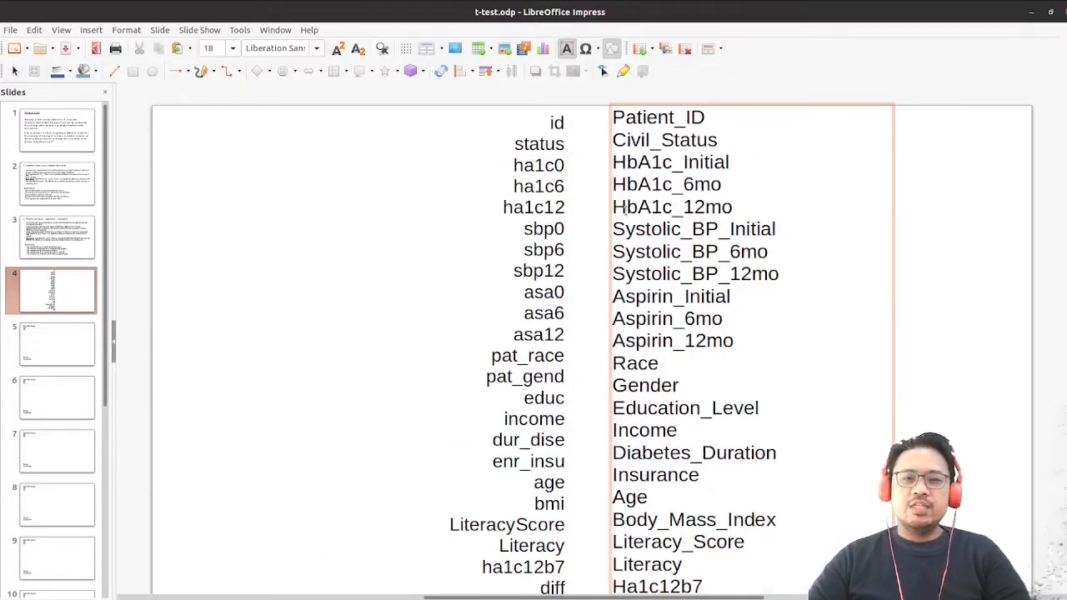
left_click_drag(626, 207, 733, 207)
left_click(721, 206)
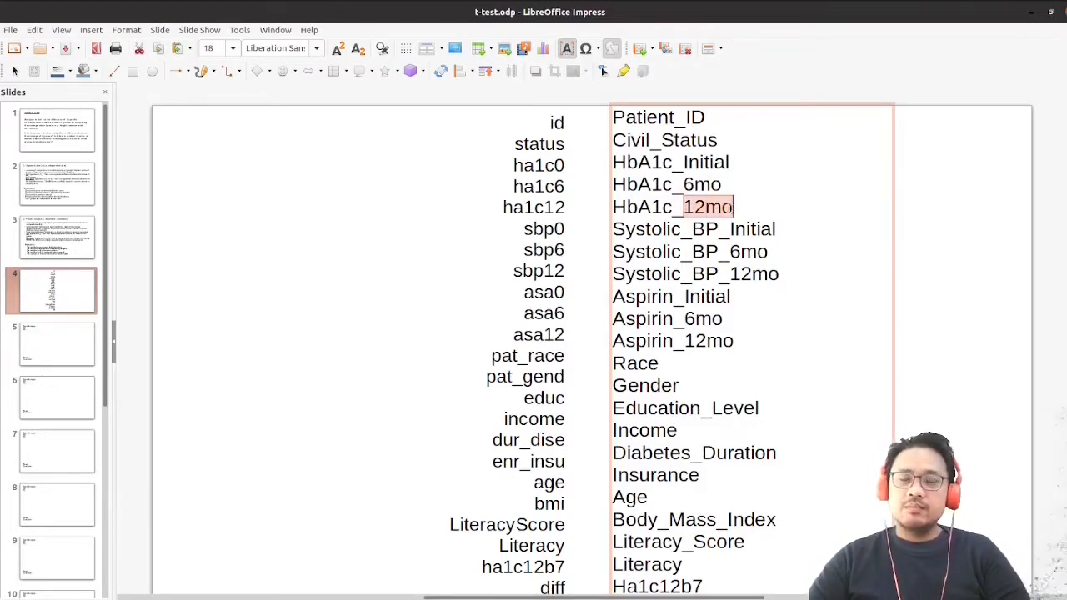
left_click_drag(683, 163, 732, 164)
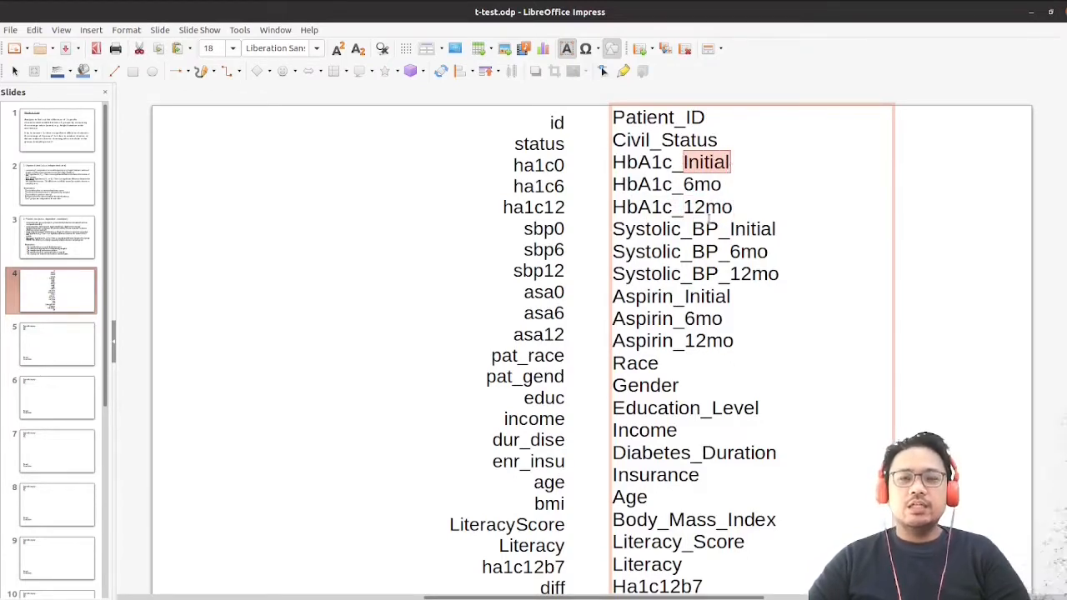
left_click(709, 227)
left_click(972, 302)
scroll(972, 302, "down", 3)
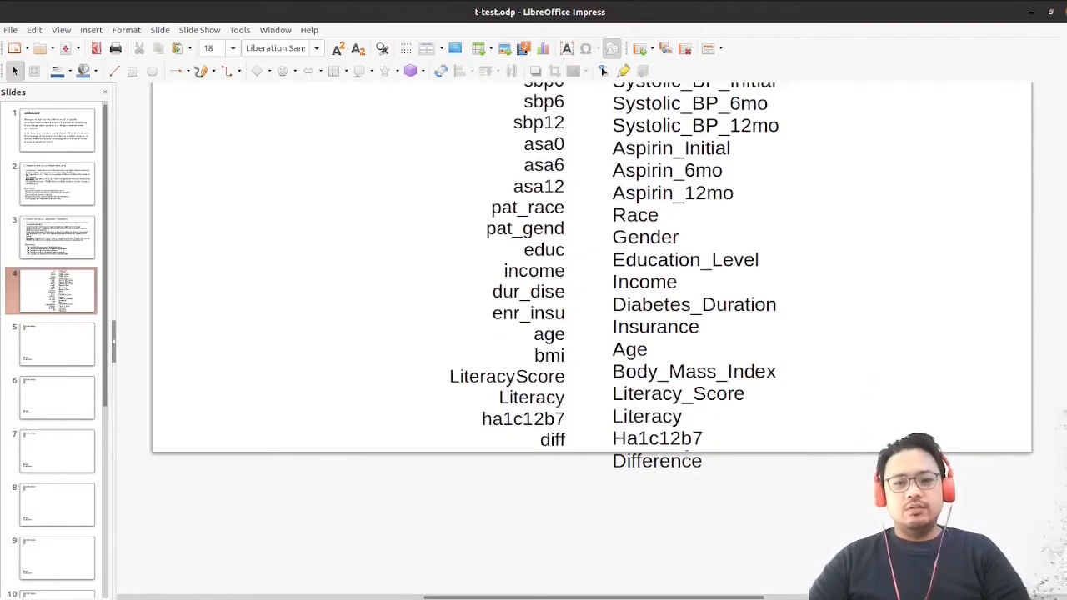
scroll(828, 322, "up", 4)
scroll(748, 306, "down", 2)
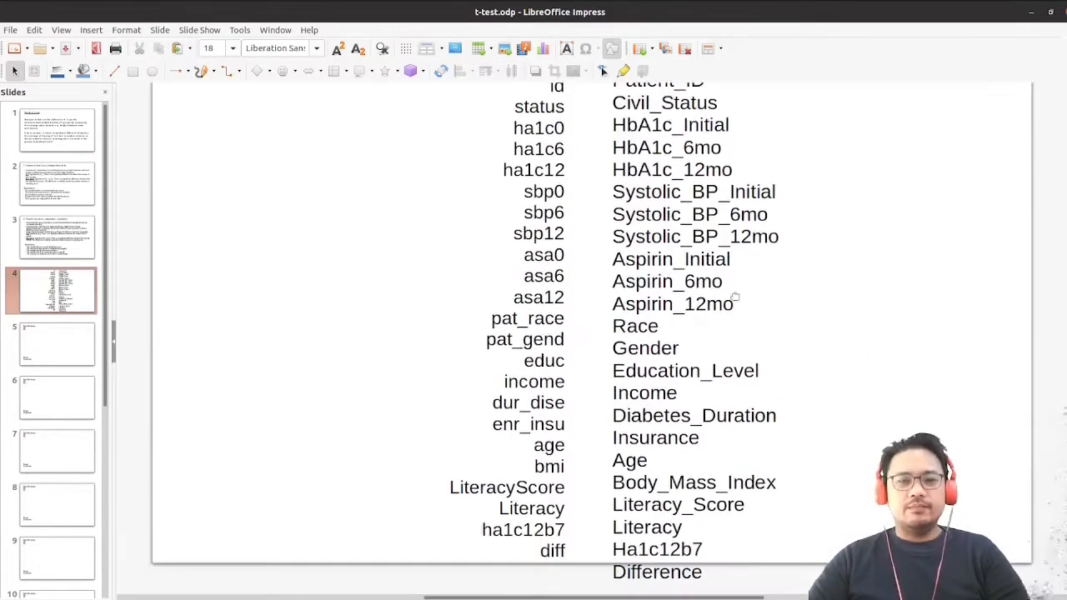
- Switch to the Orange window and maximize it
left_click(1032, 13)
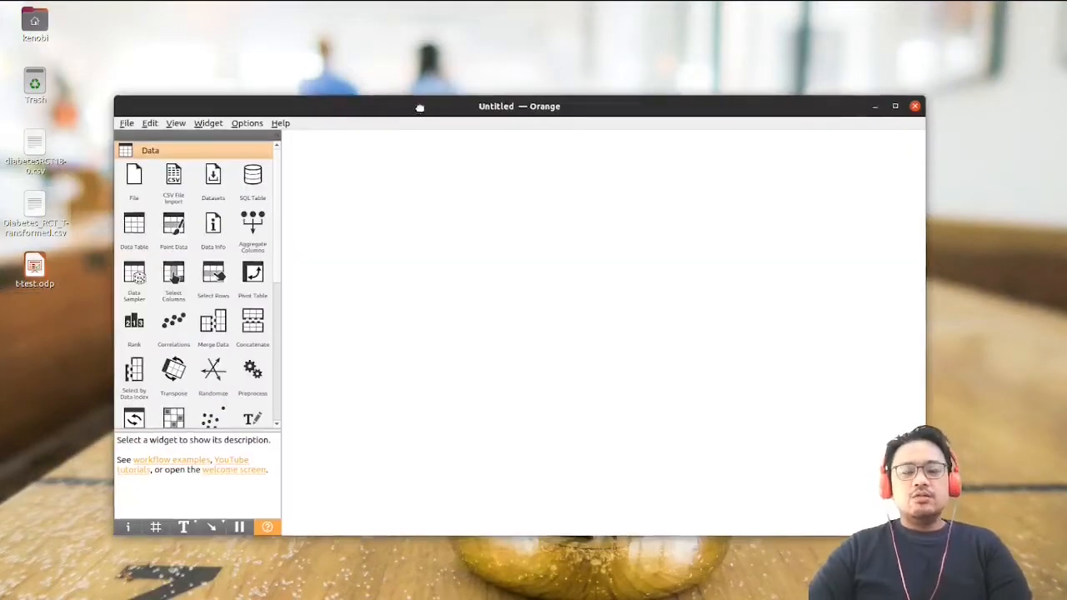
left_click_drag(420, 107, 442, 73)
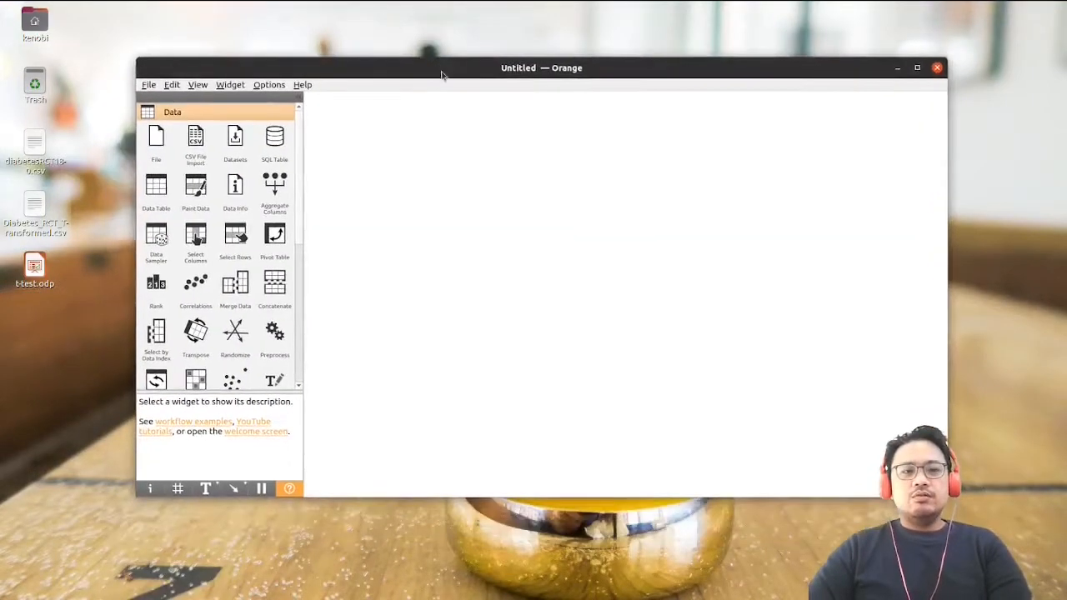
left_click(917, 67)
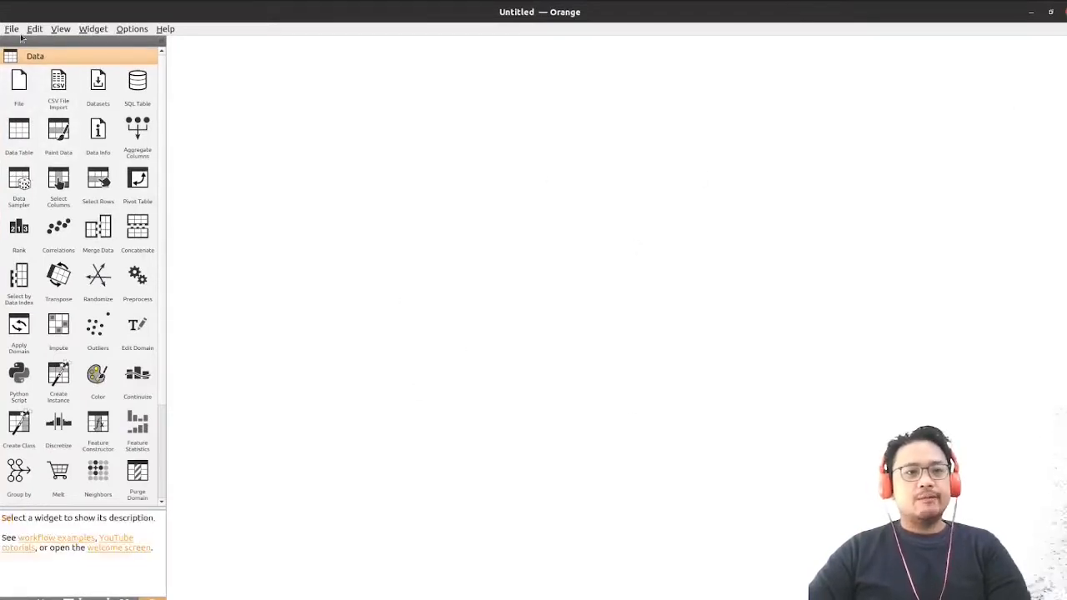
- Add a File widget to the empty canvas and move it slightly down and to the right
right_click(308, 131)
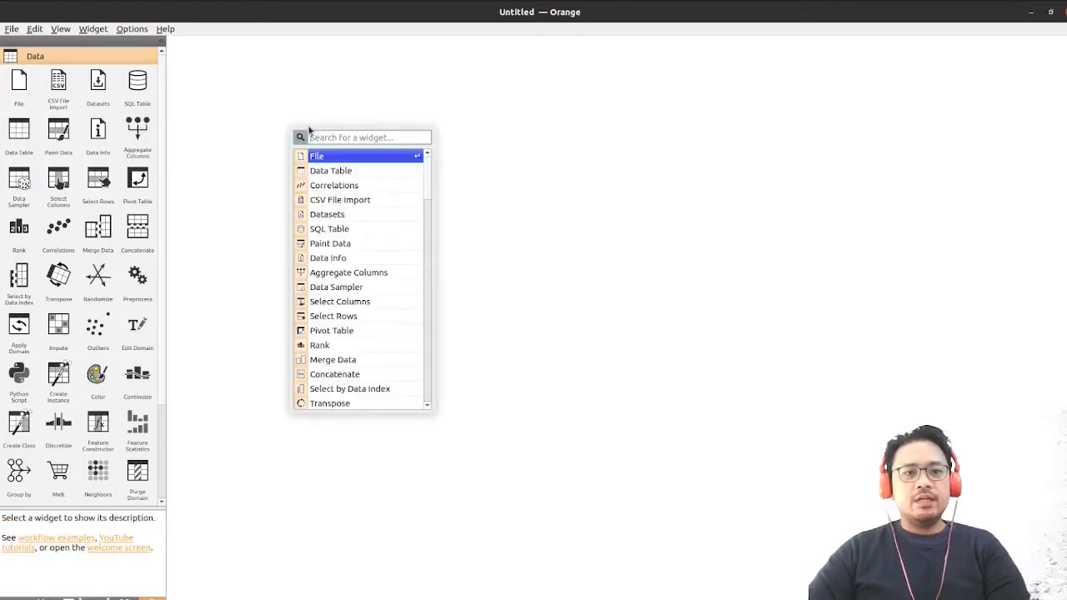
left_click(321, 156)
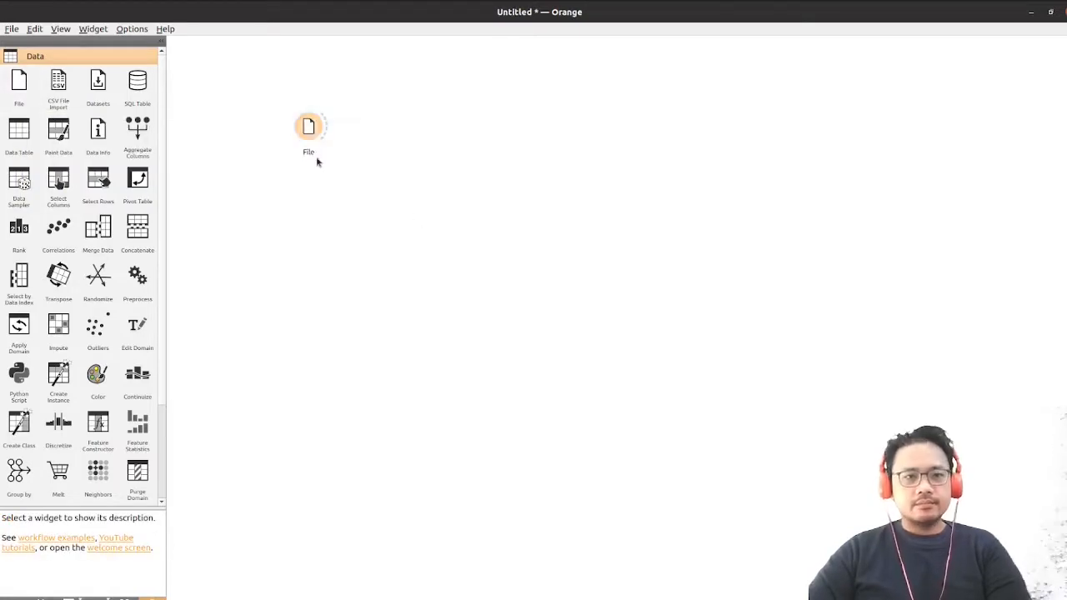
left_click_drag(318, 161, 345, 197)
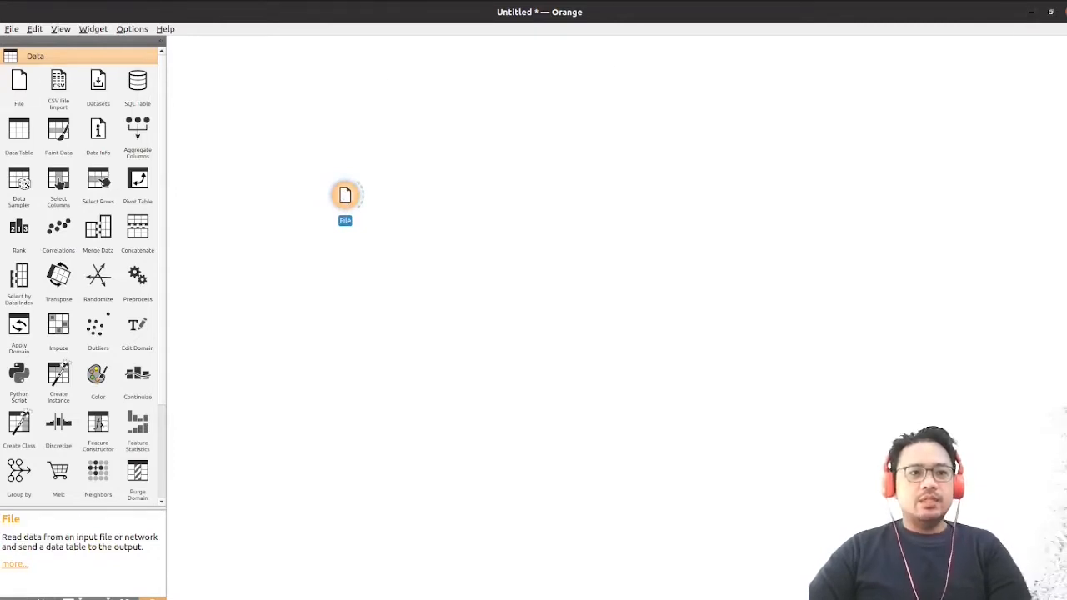
- Bring Diabetes_RCT_Transformed.csv from the Desktop folder onto the canvas as a second File widget and place it below the first
left_click(58, 83)
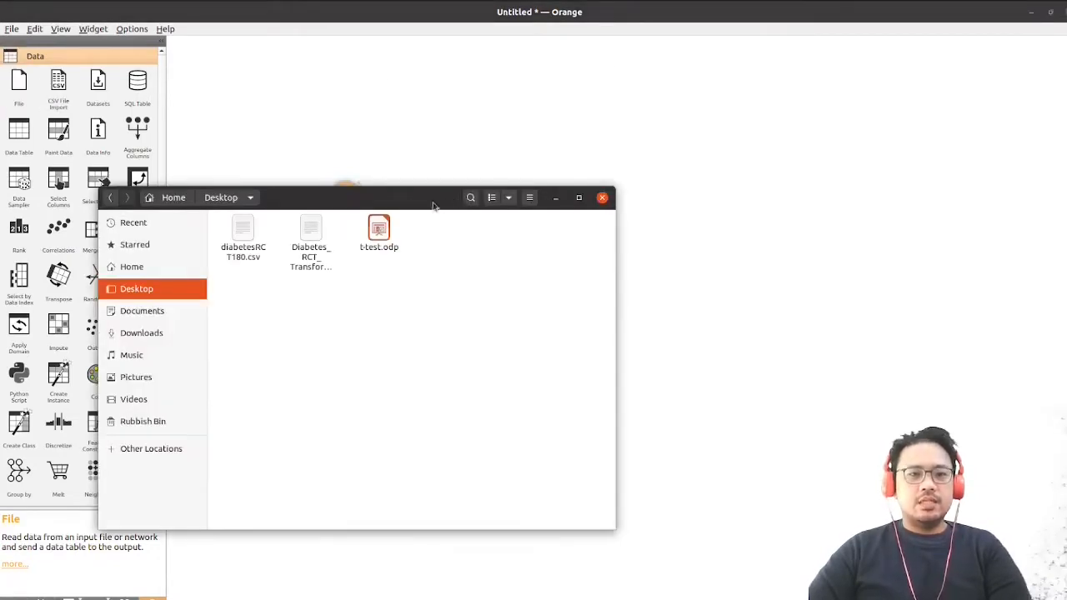
left_click_drag(433, 204, 713, 237)
left_click(606, 298)
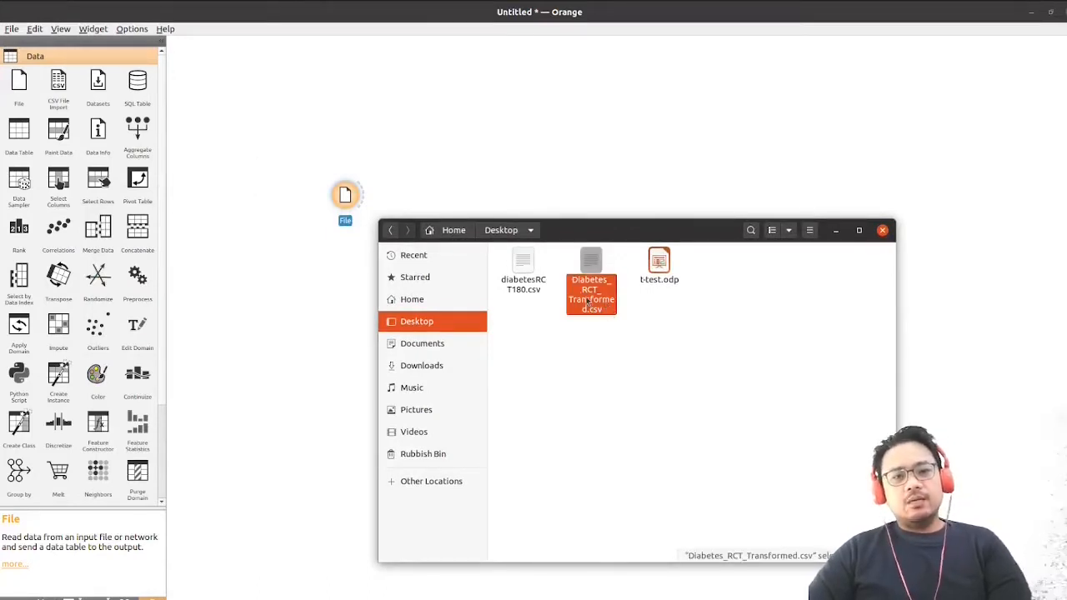
left_click(582, 357)
left_click(501, 291)
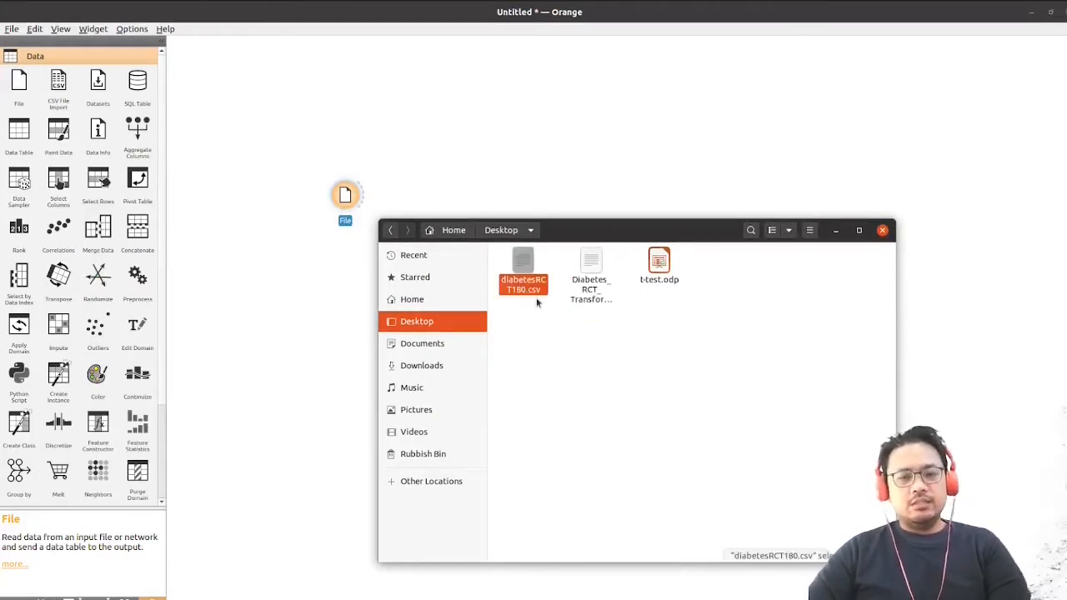
left_click(605, 305)
left_click(689, 326)
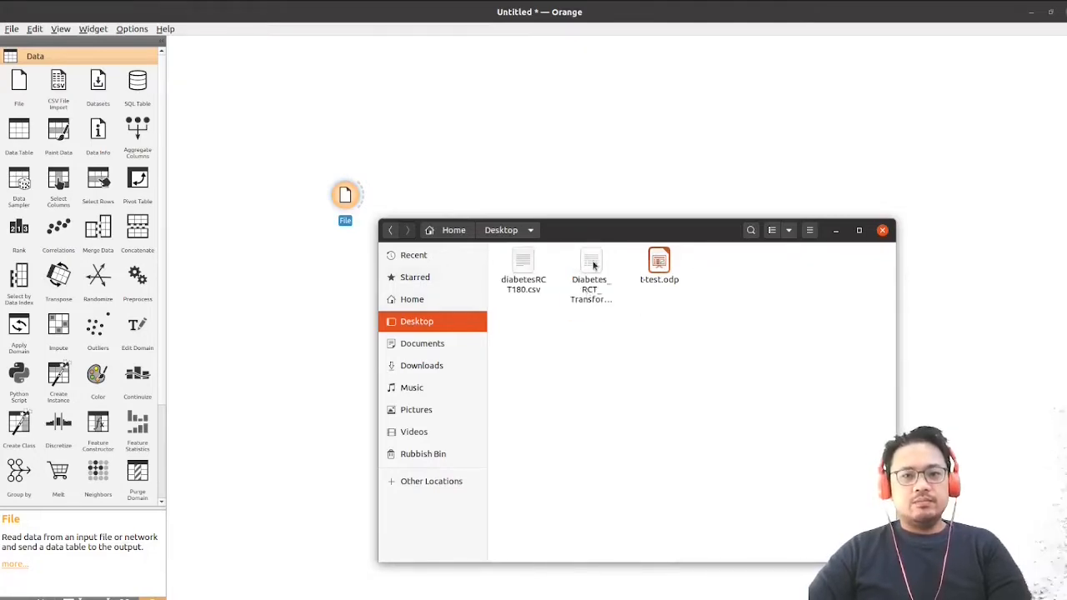
left_click_drag(609, 235, 348, 201)
left_click(657, 215)
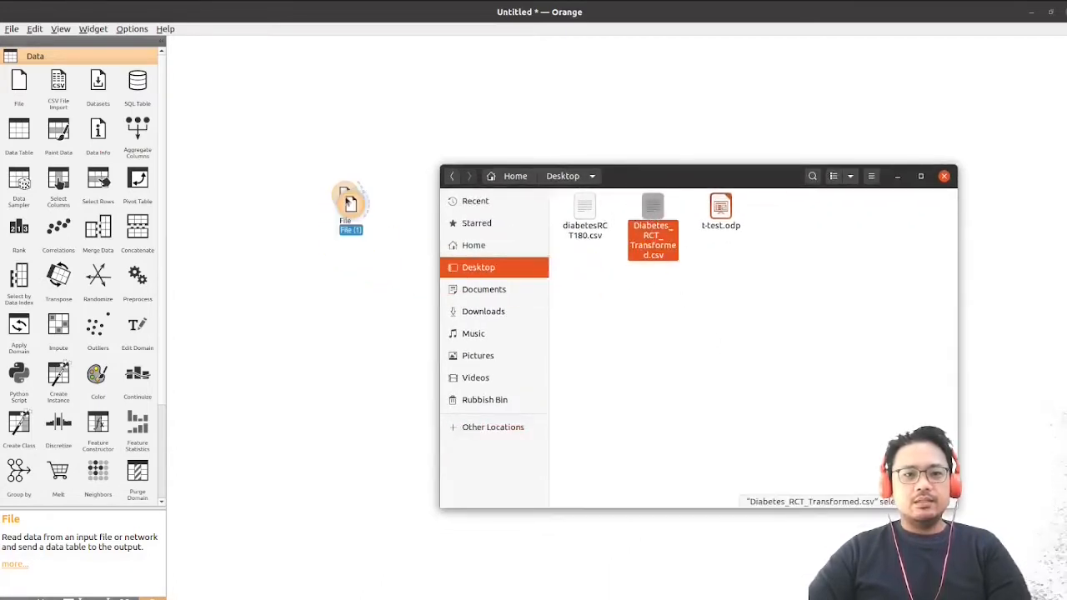
left_click(898, 176)
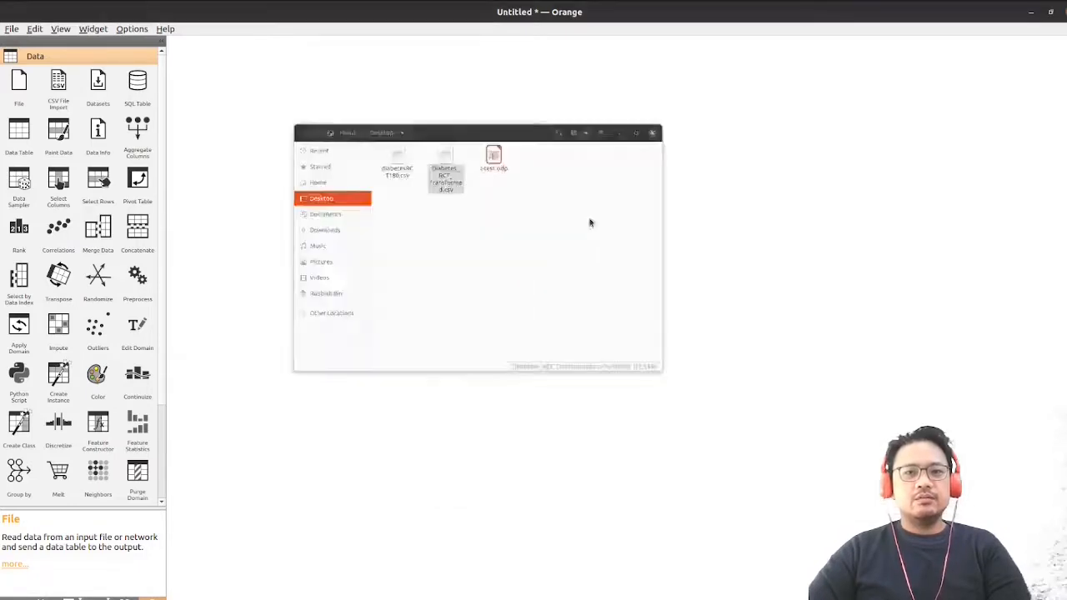
left_click_drag(348, 201, 352, 265)
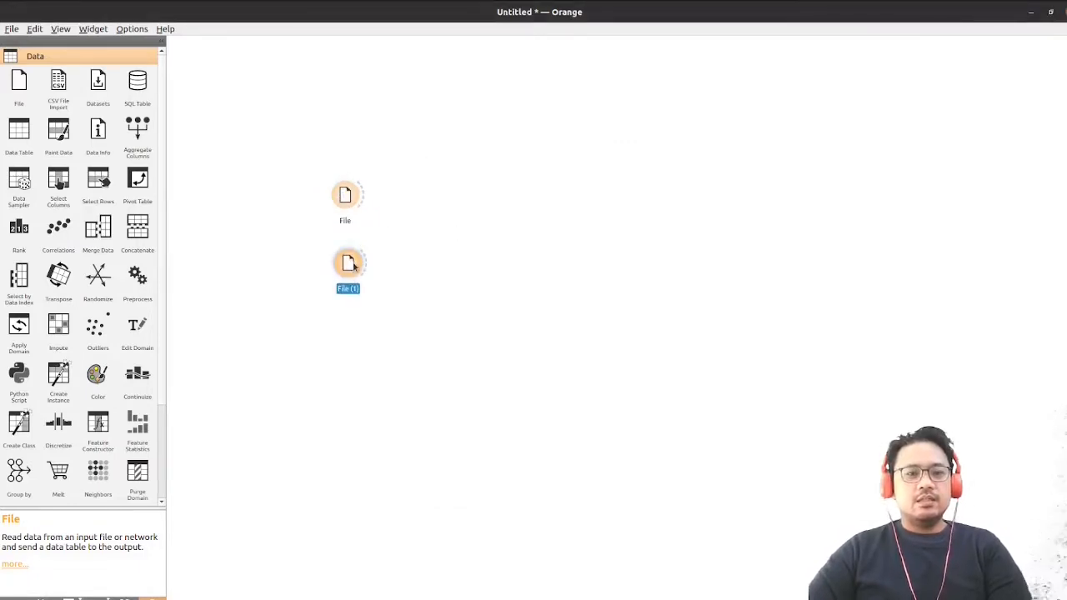
- Check the source file and the column types in the second File widget, File (1)
double_click(353, 264)
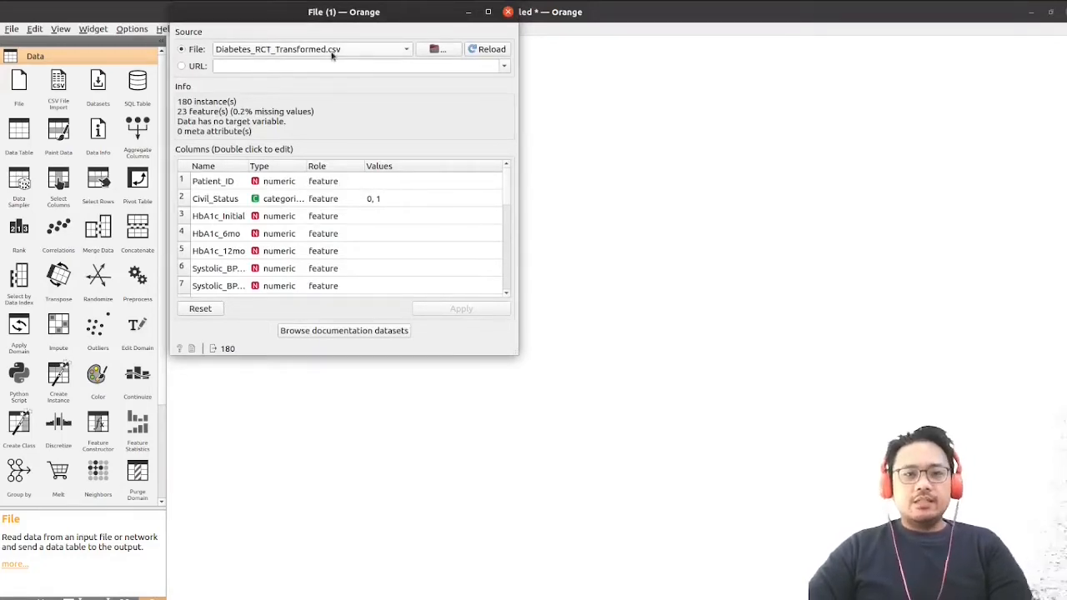
left_click(508, 12)
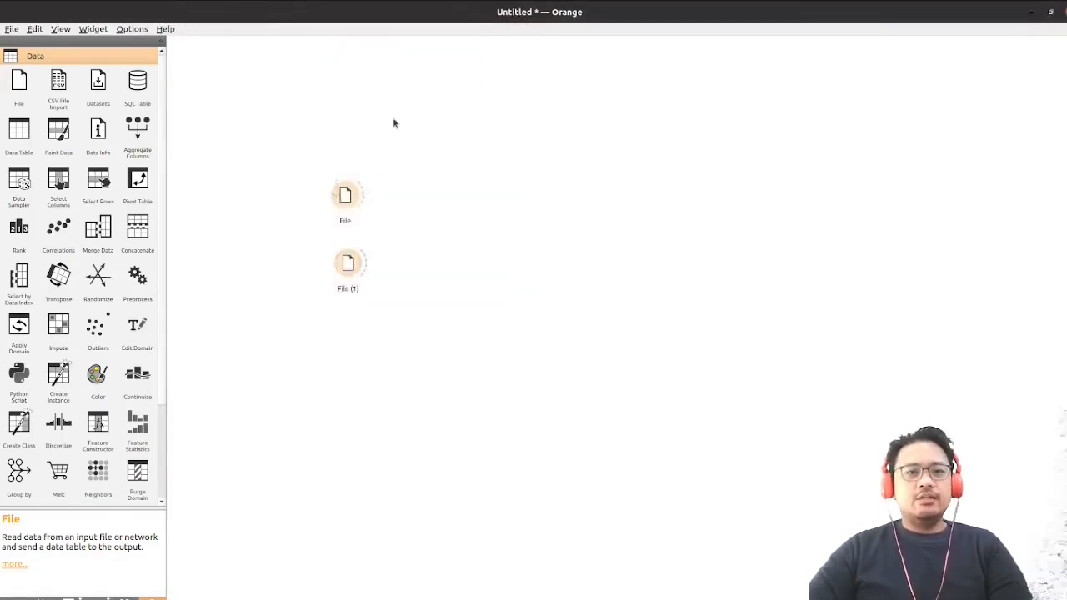
- Remove the unused first File widget from the canvas and move the remaining File (1) widget slightly down and to the left
right_click(342, 204)
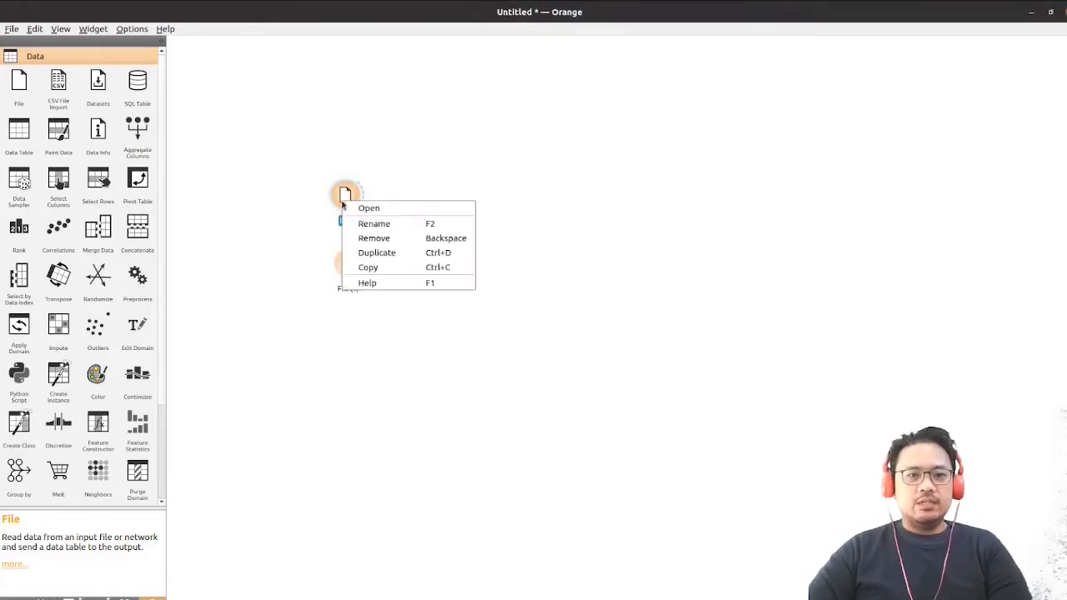
left_click(390, 239)
left_click_drag(348, 269, 342, 277)
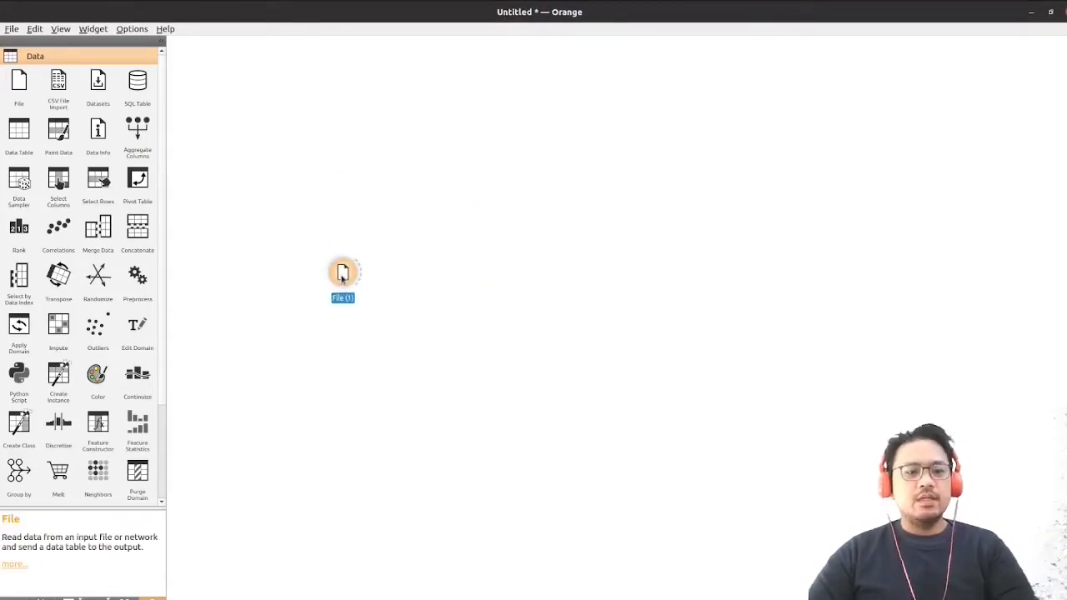
key("F2")
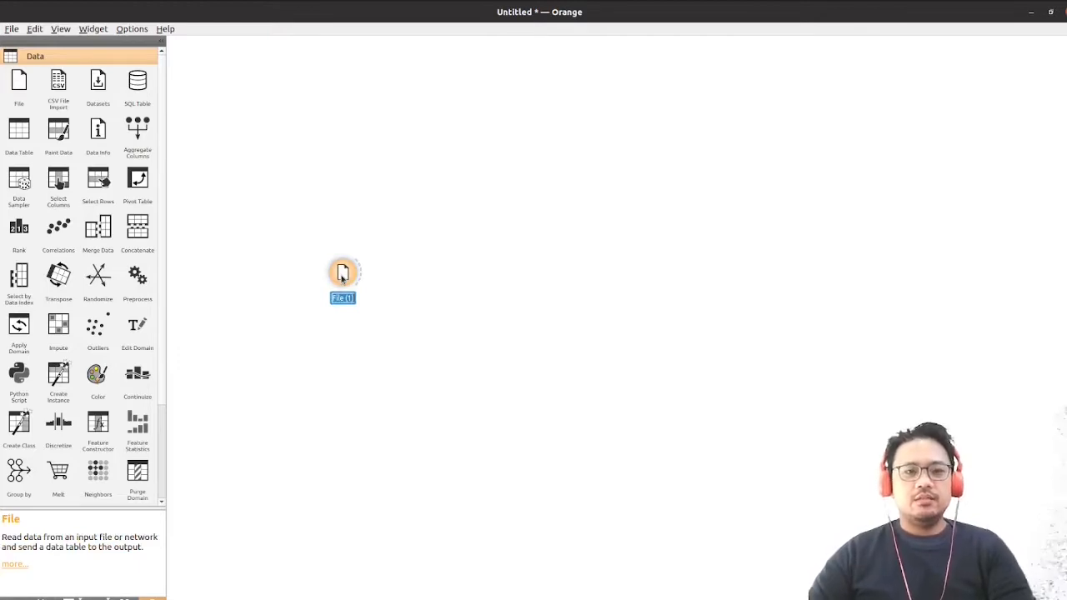
left_click(434, 291)
right_click(343, 274)
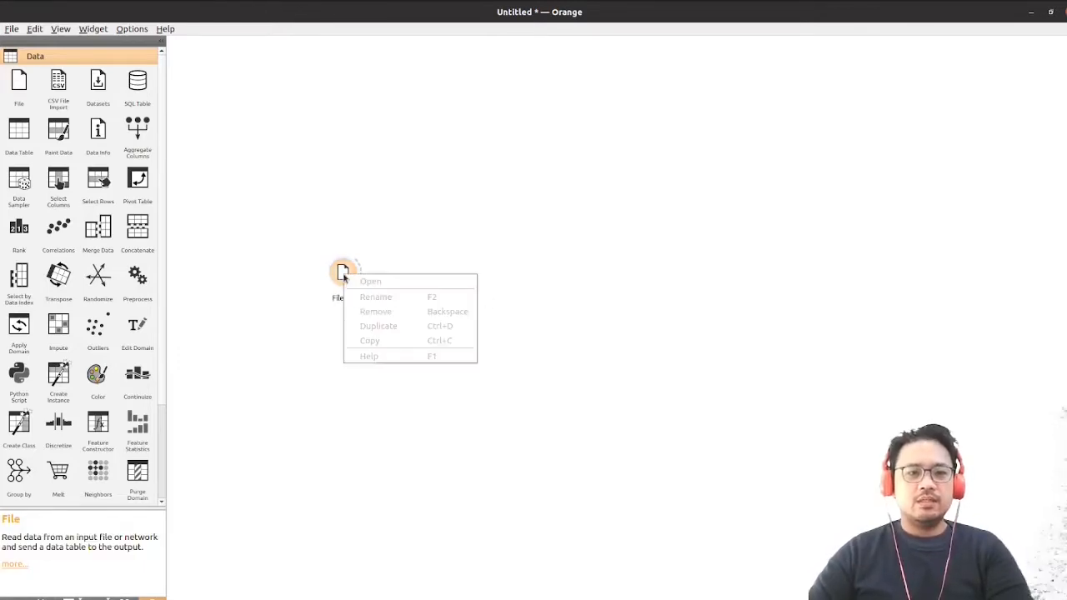
left_click(514, 230)
- Rename the File (1) widget on the canvas as Diabetes
left_click(343, 268)
right_click(343, 267)
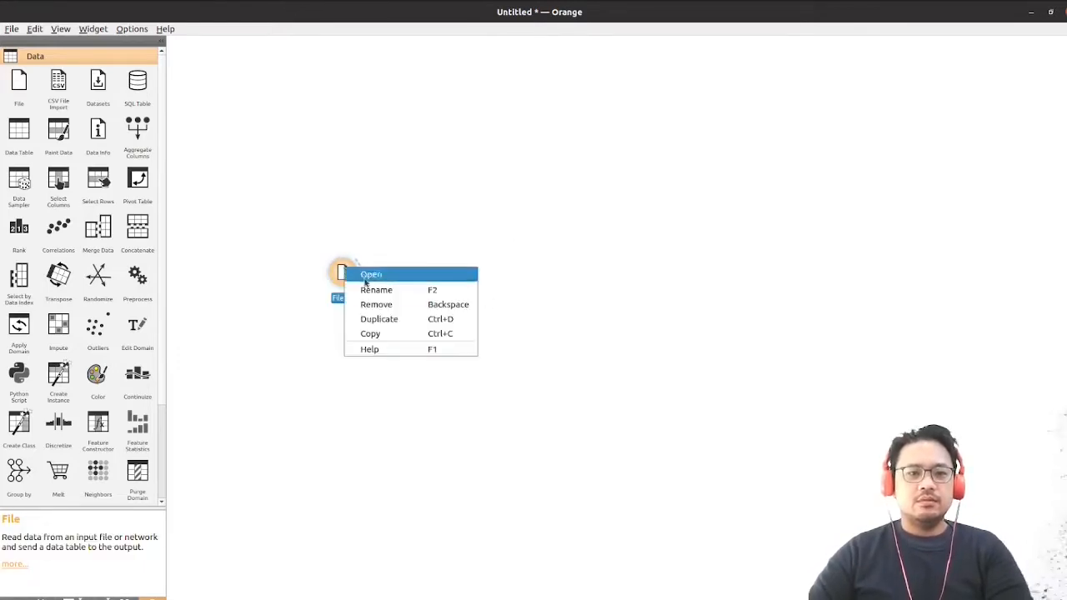
left_click(377, 290)
type("D")
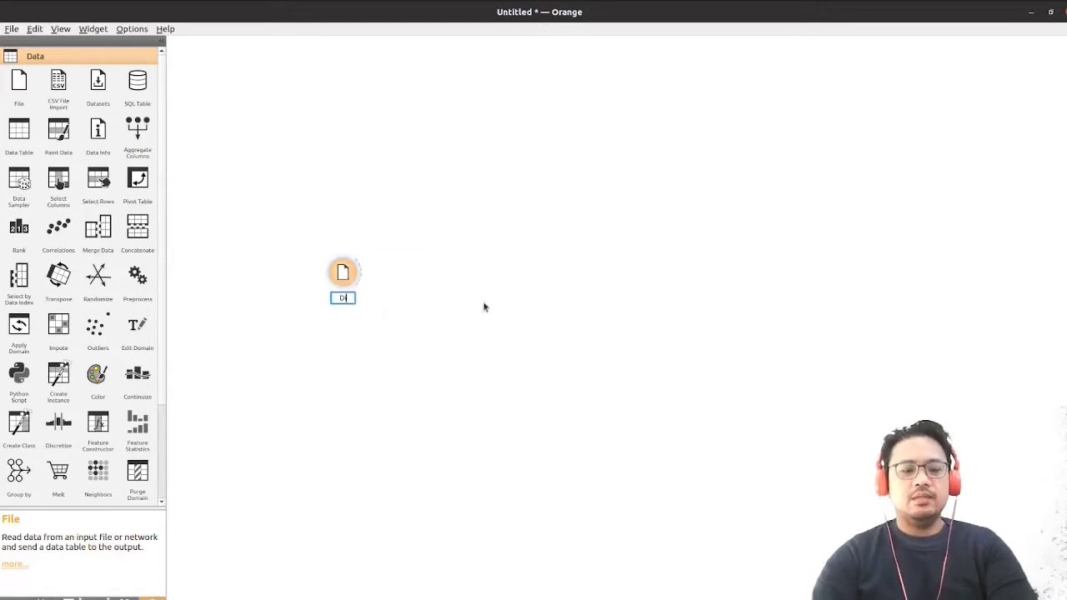
type("iabetes")
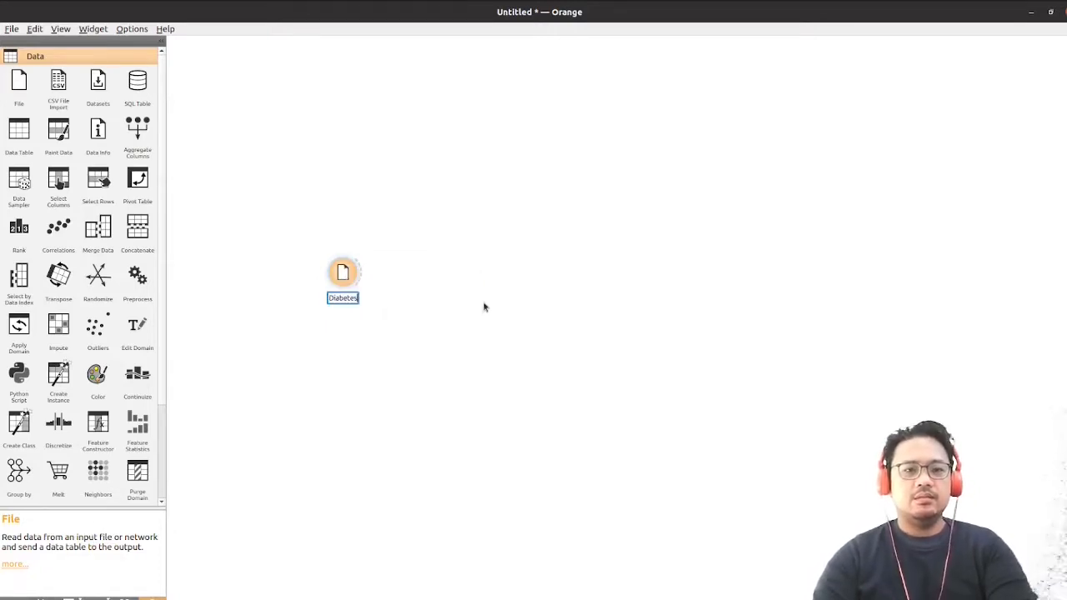
key("Return")
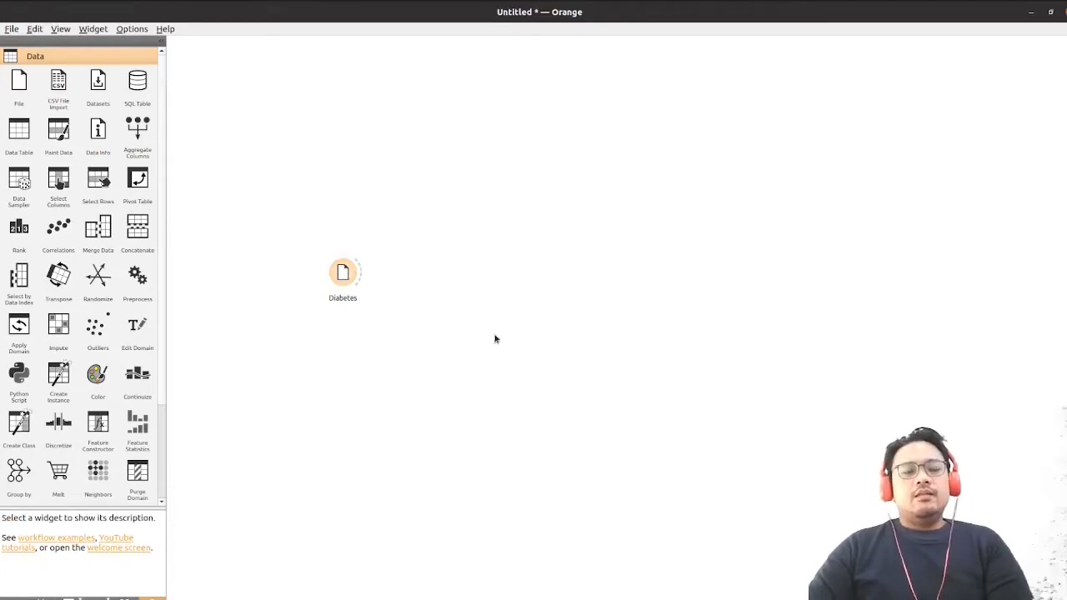
- Open the Diabetes widget in a maximized window and widen the Name column of its variable table
double_click(341, 275)
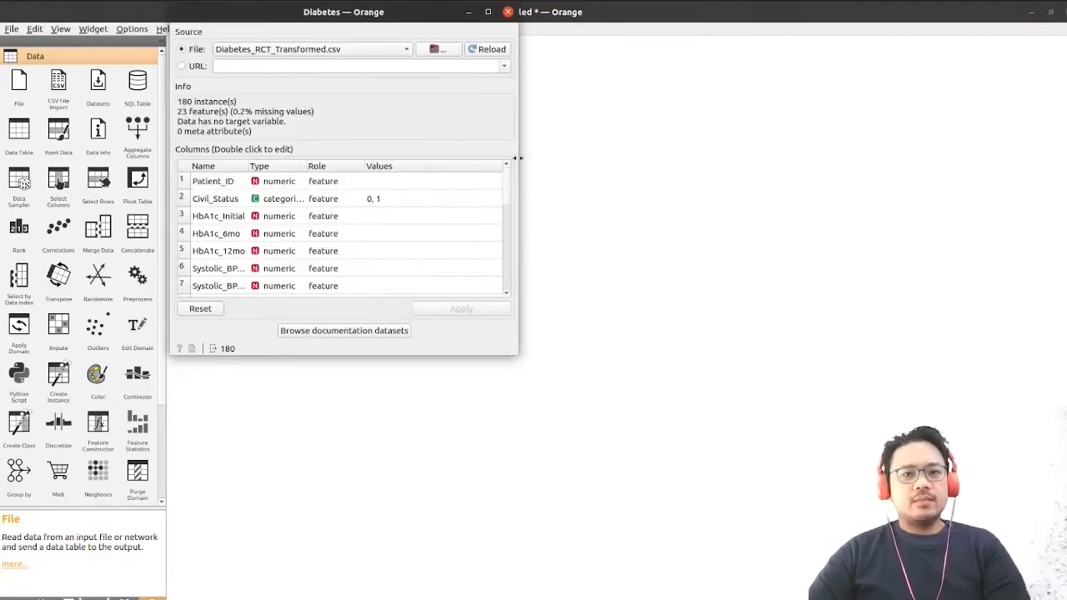
left_click_drag(415, 14, 710, 122)
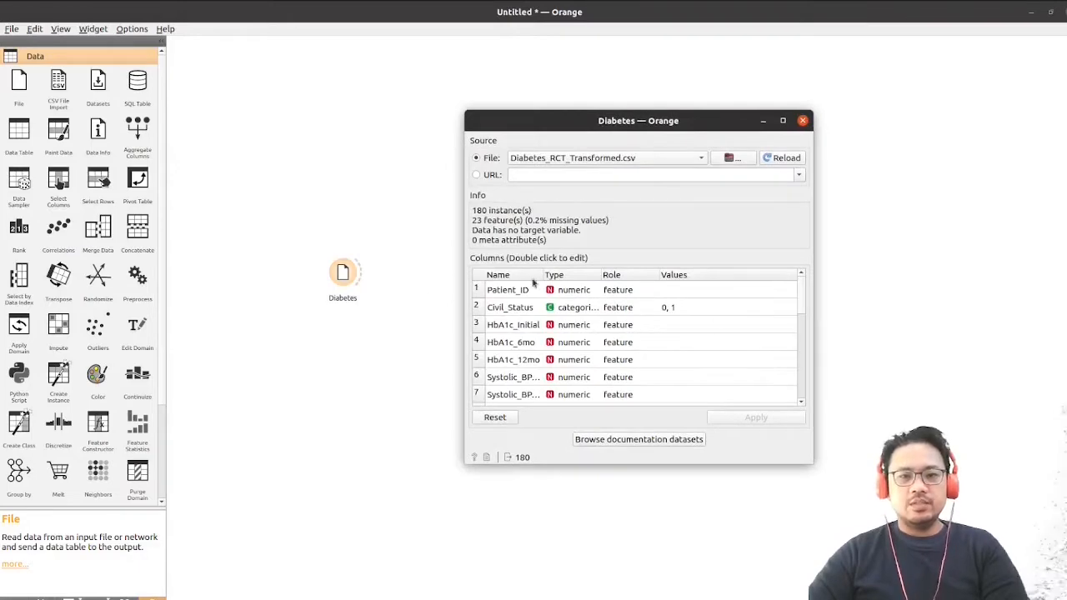
left_click_drag(544, 278, 592, 277)
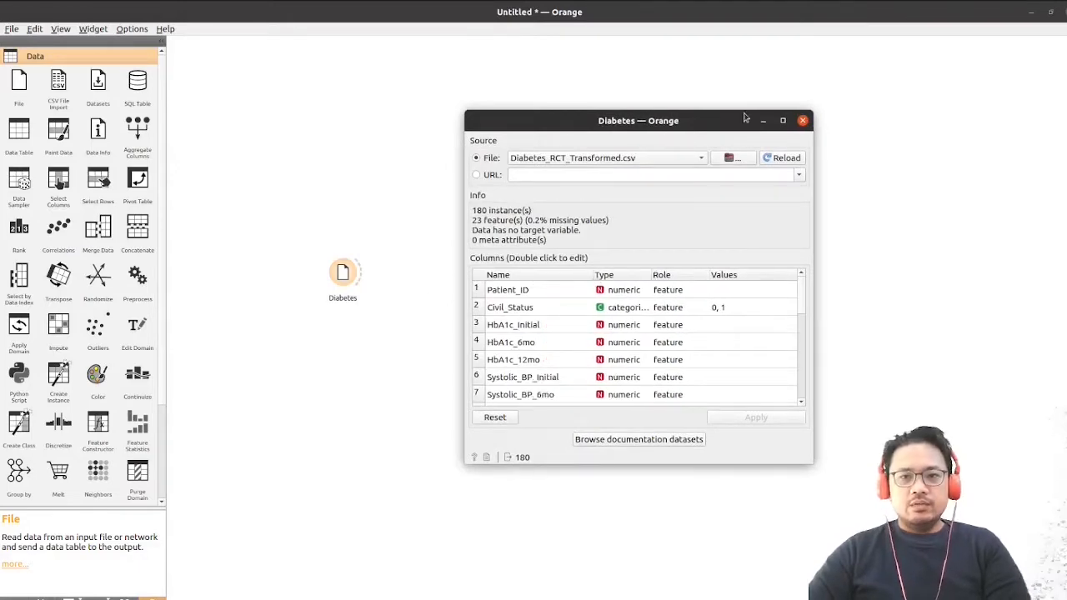
left_click(783, 121)
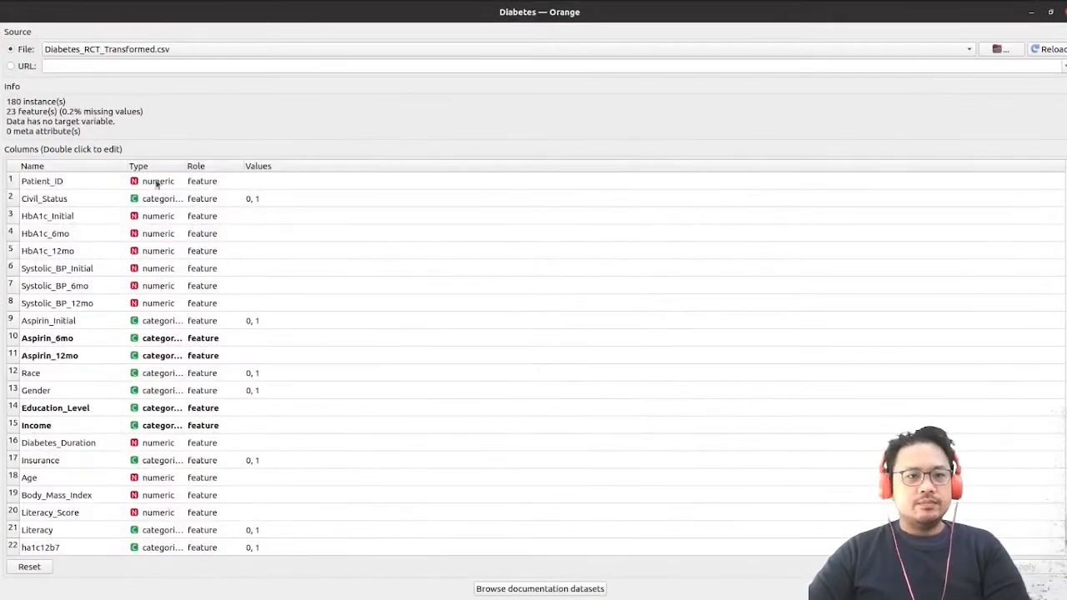
left_click_drag(126, 166, 151, 166)
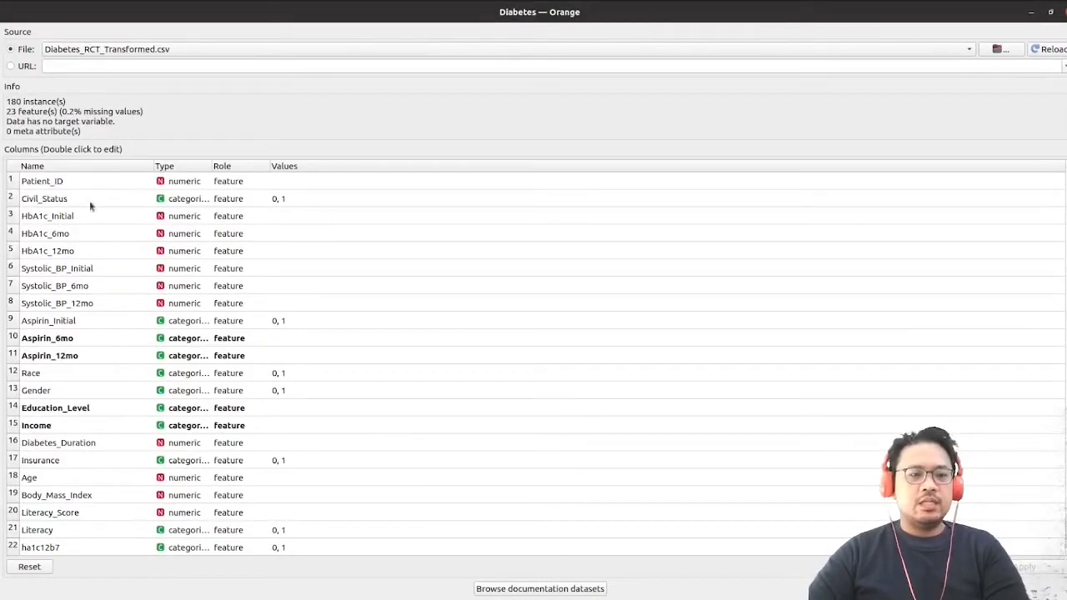
- Go through the variable list down to Difference and widen the Type column so its entries are fully readable
left_click(83, 458)
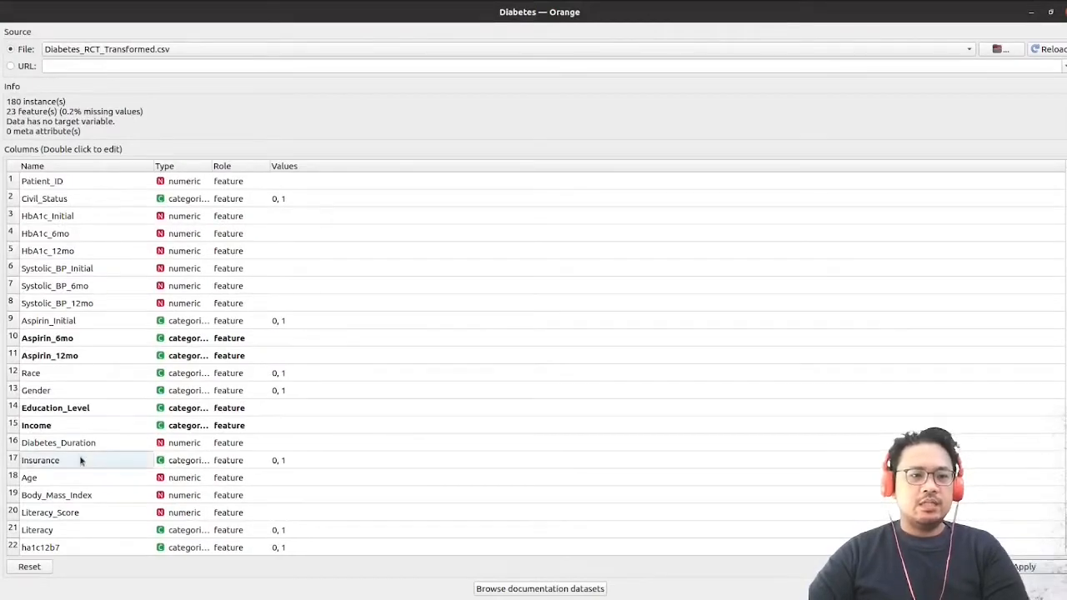
double_click(97, 268)
scroll(91, 393, "down", 1)
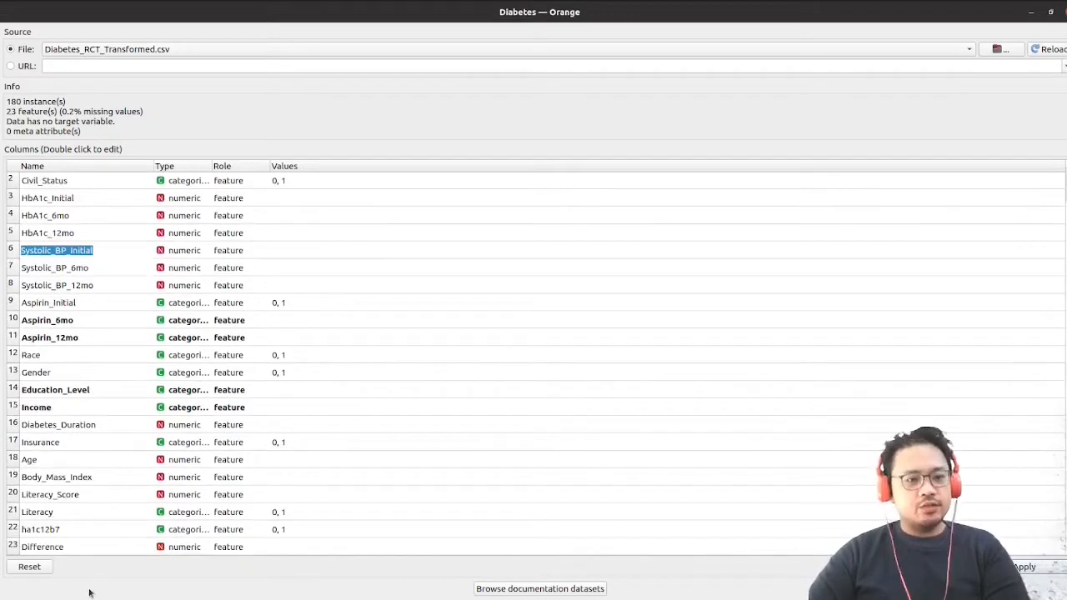
left_click_drag(211, 166, 281, 175)
scroll(119, 250, "up", 1)
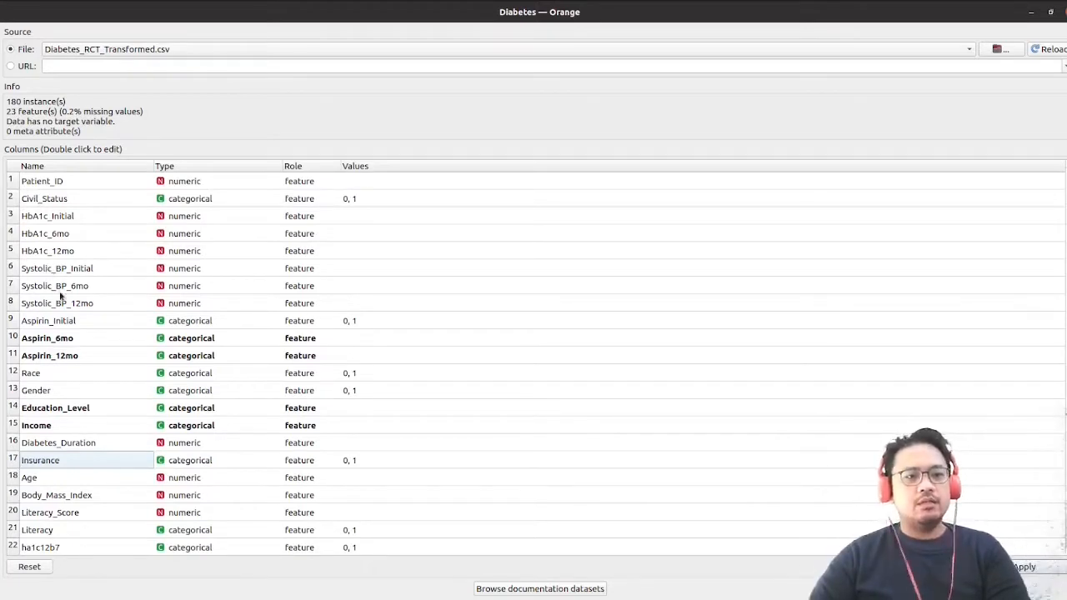
- Examine the types and values of the categorical variables Aspirin_Initial, Race, Gender and Civil_Status
double_click(95, 324)
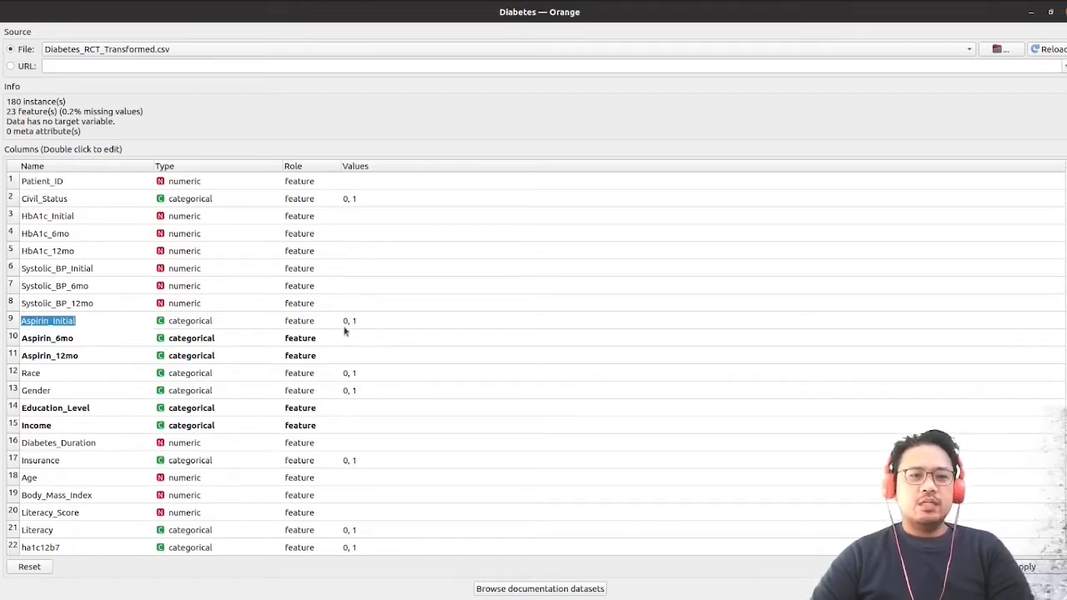
left_click(390, 326)
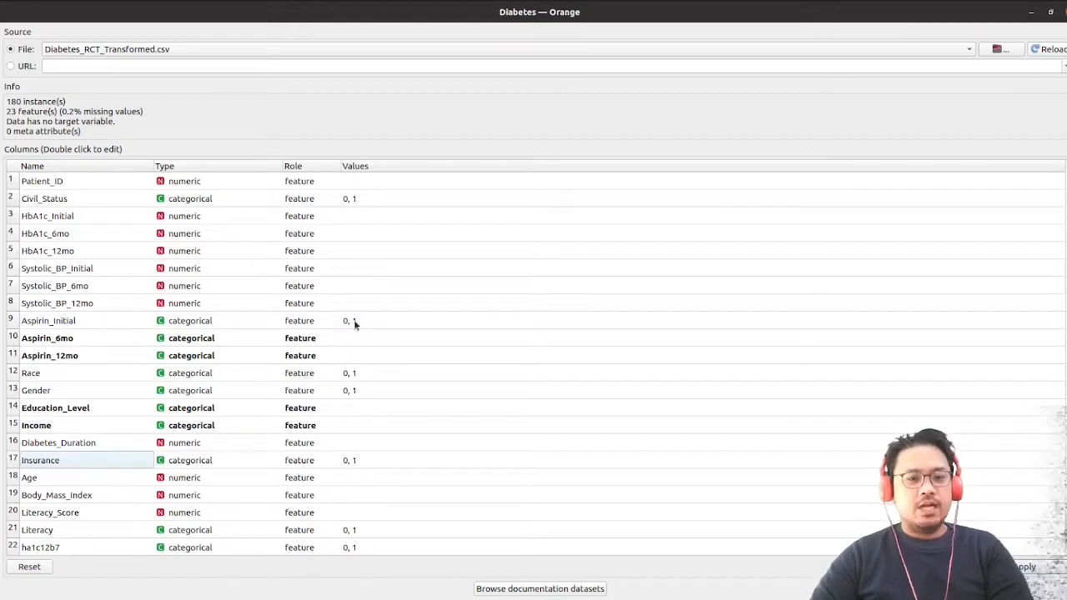
scroll(207, 350, "down", 1)
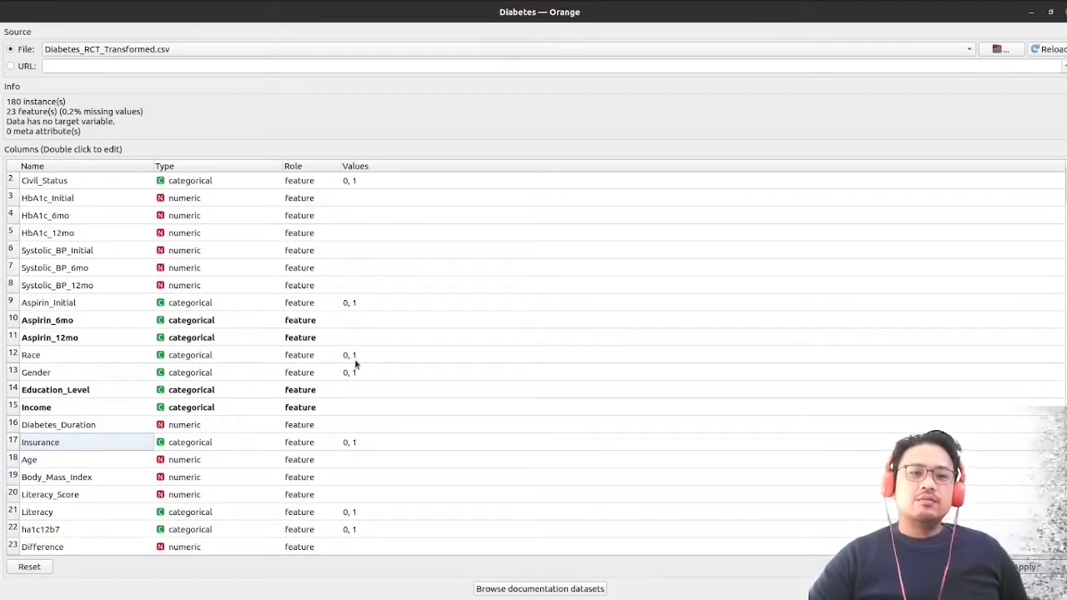
double_click(94, 357)
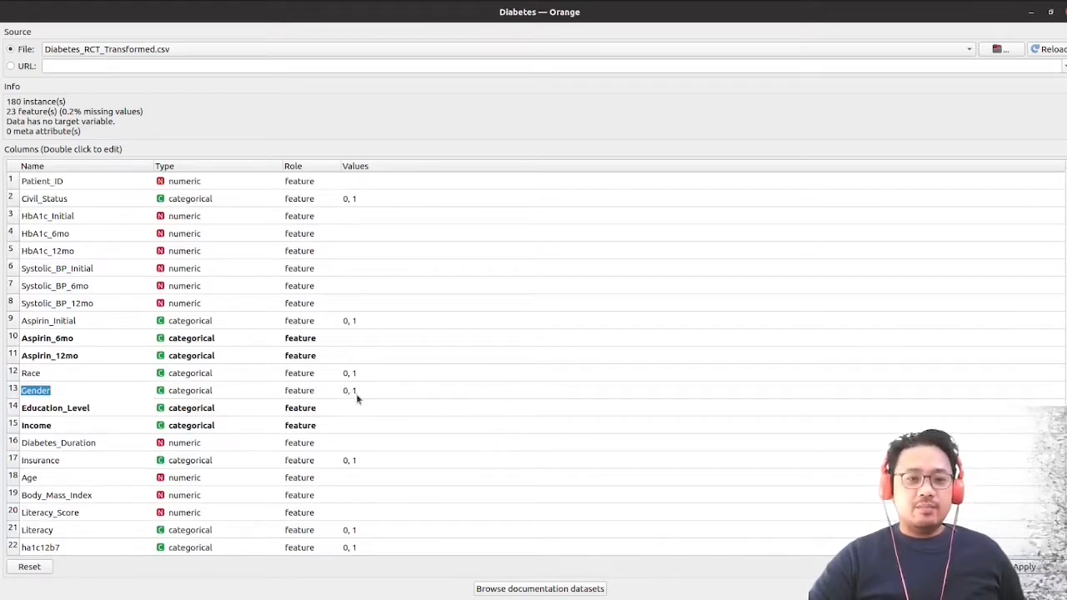
double_click(50, 198)
left_click(344, 199)
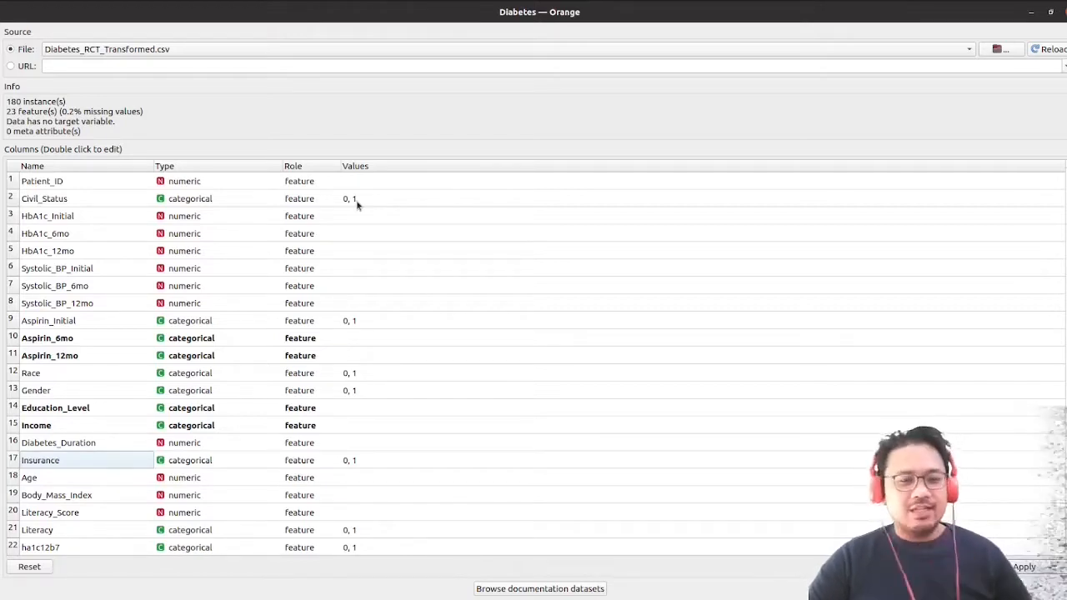
scroll(359, 221, "down", 1)
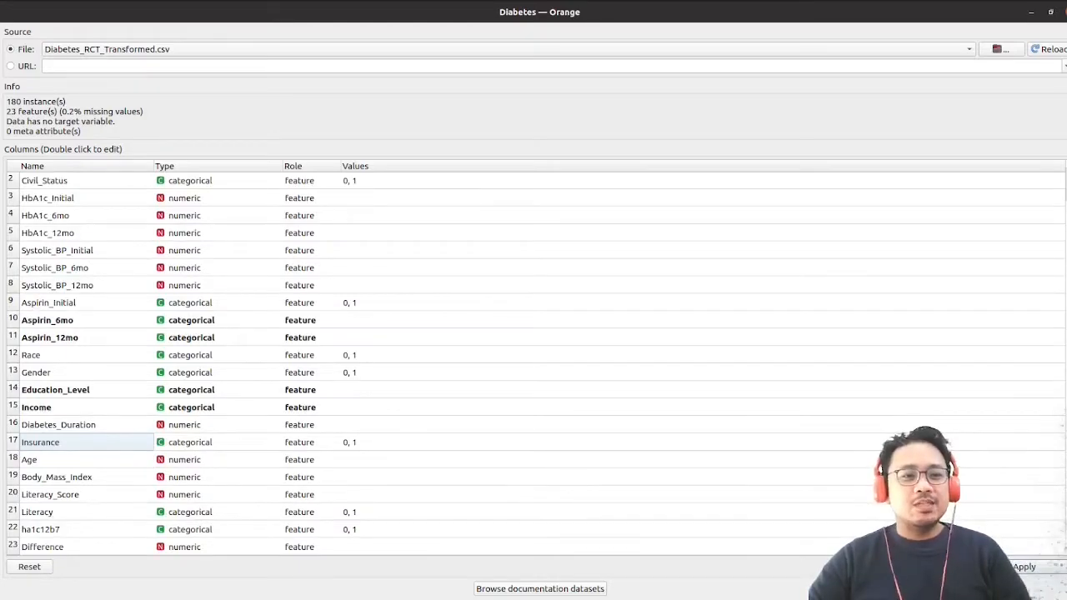
- Switch to Firefox to review the original diabetesRCT180.csv table on GitHub, then return to the Diabetes widget window
left_click(3, 360)
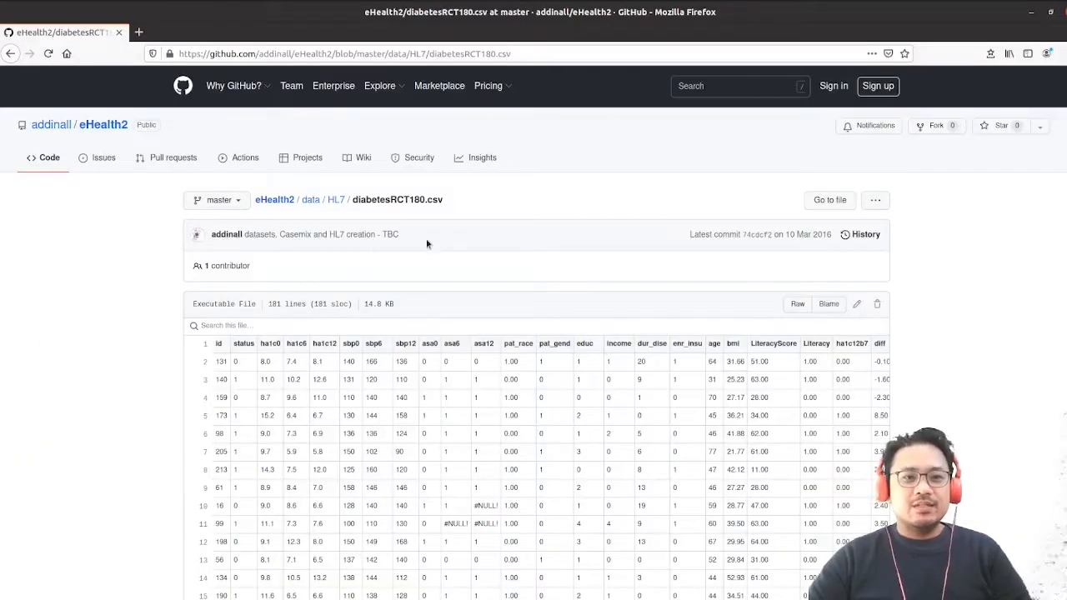
scroll(427, 243, "down", 2)
scroll(399, 290, "up", 2)
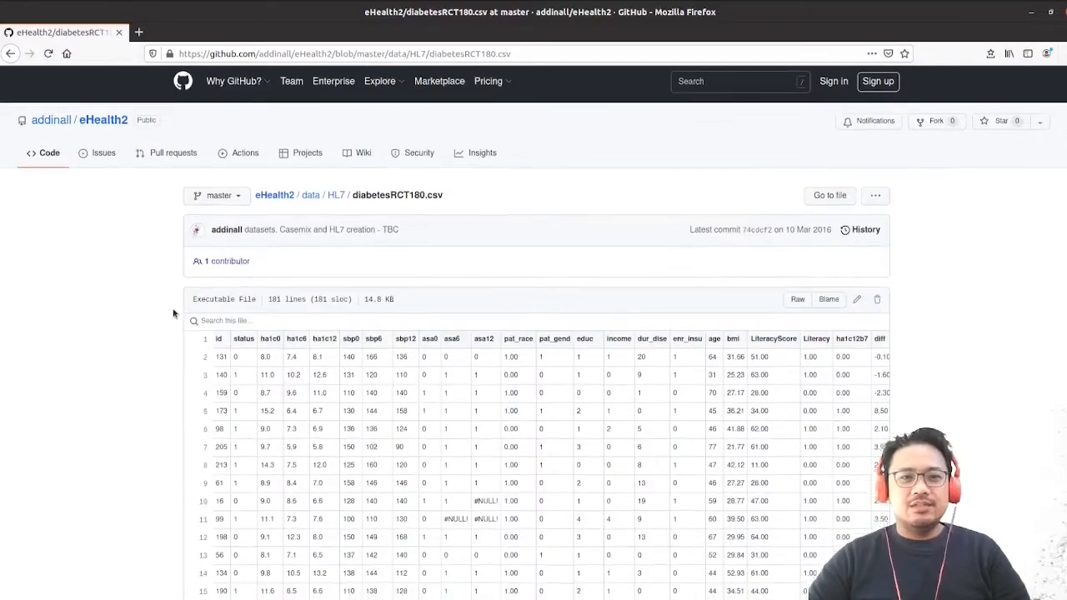
scroll(173, 317, "down", 10)
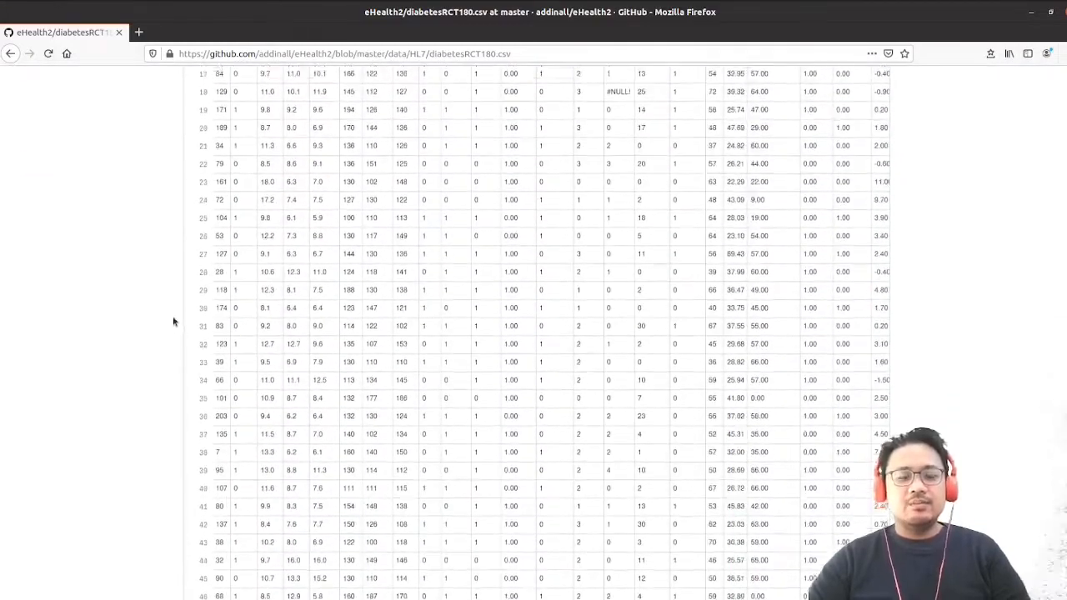
scroll(173, 317, "up", 10)
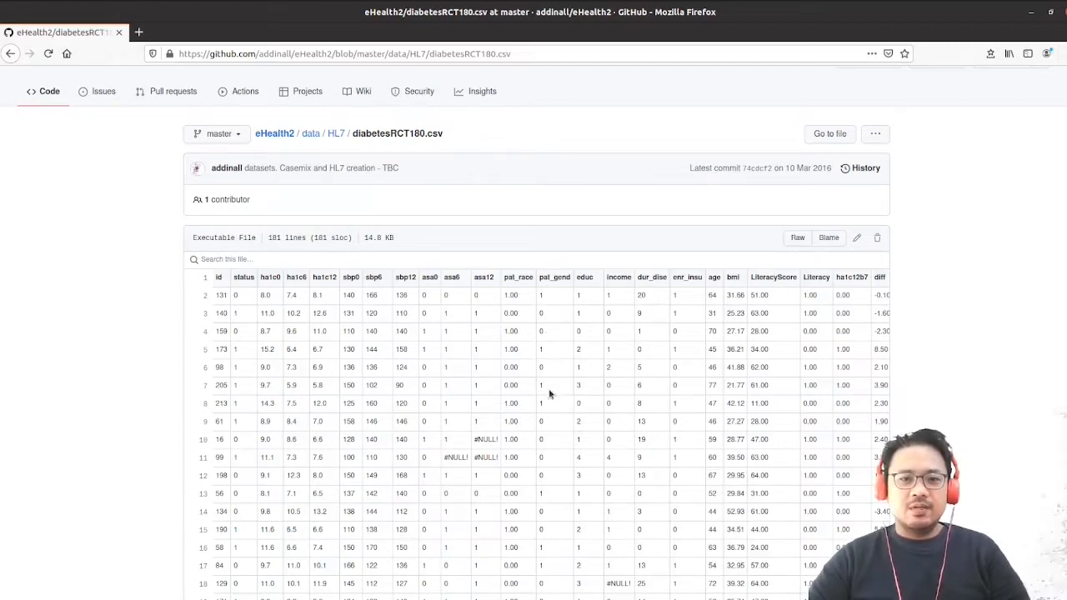
left_click(1030, 13)
- Examine the types and values of the variables from Insurance and Age through Literacy, ha1c12b7 and Difference
double_click(51, 461)
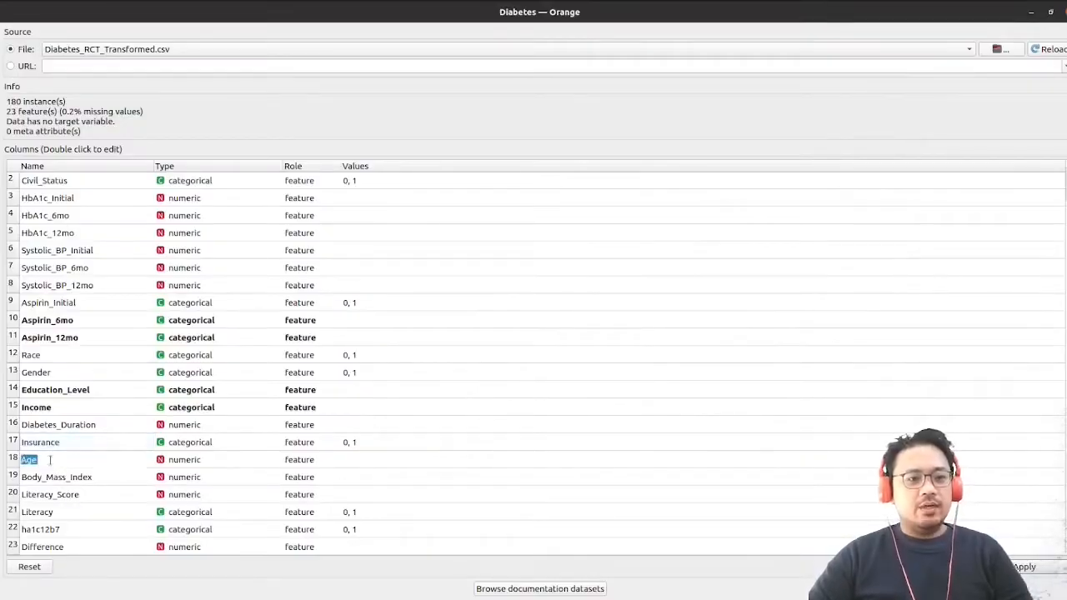
double_click(98, 442)
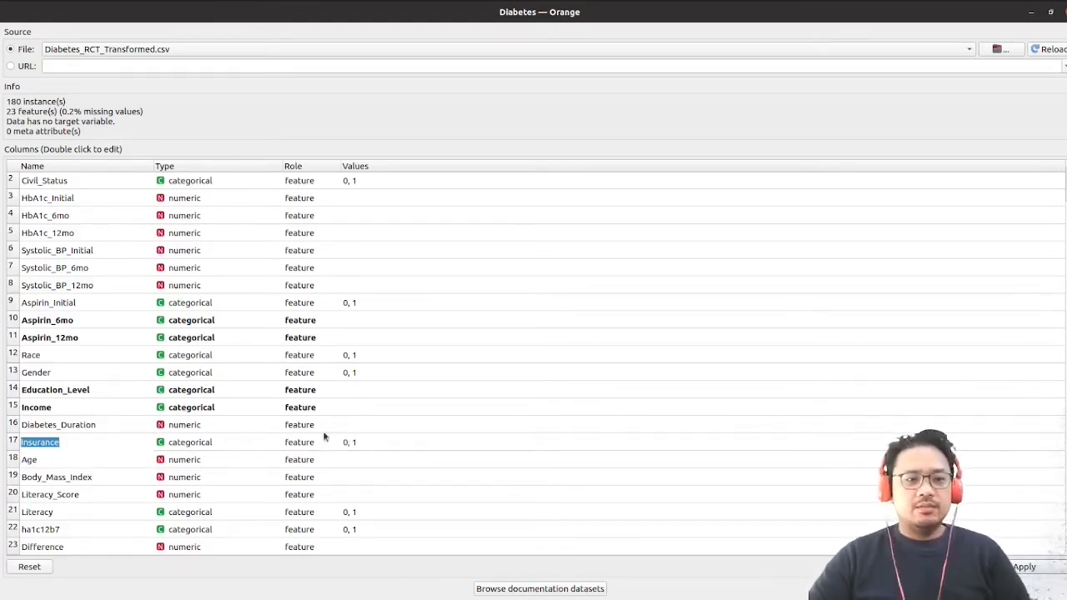
double_click(65, 477)
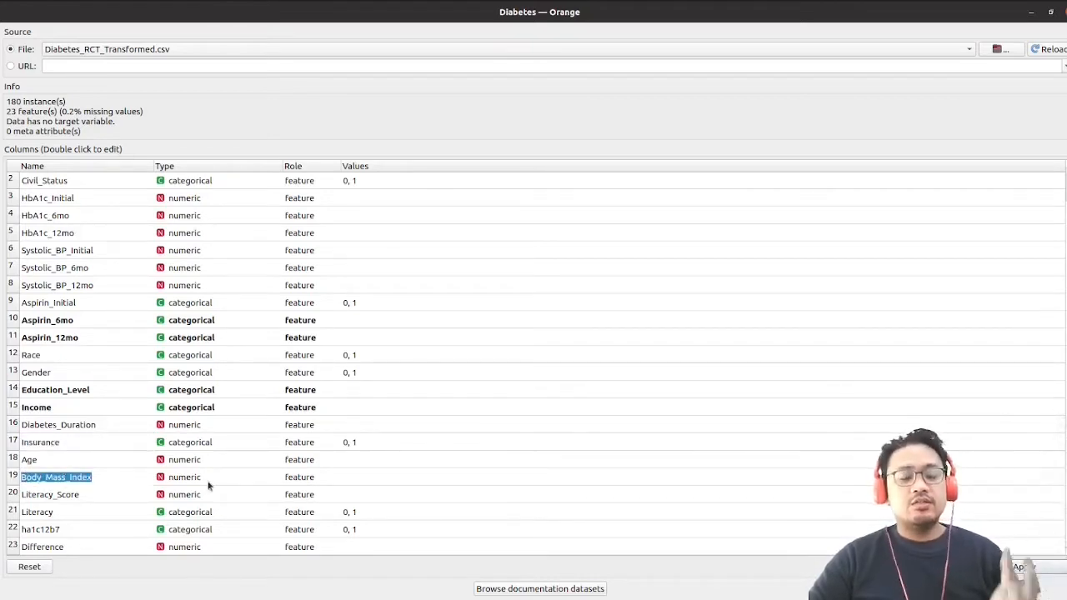
double_click(83, 496)
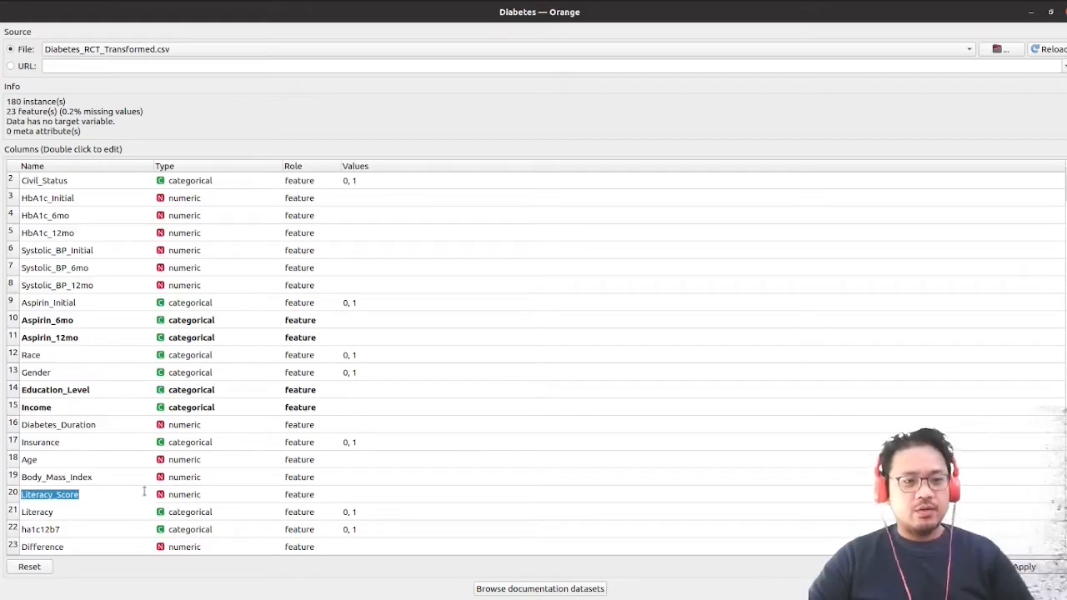
double_click(95, 512)
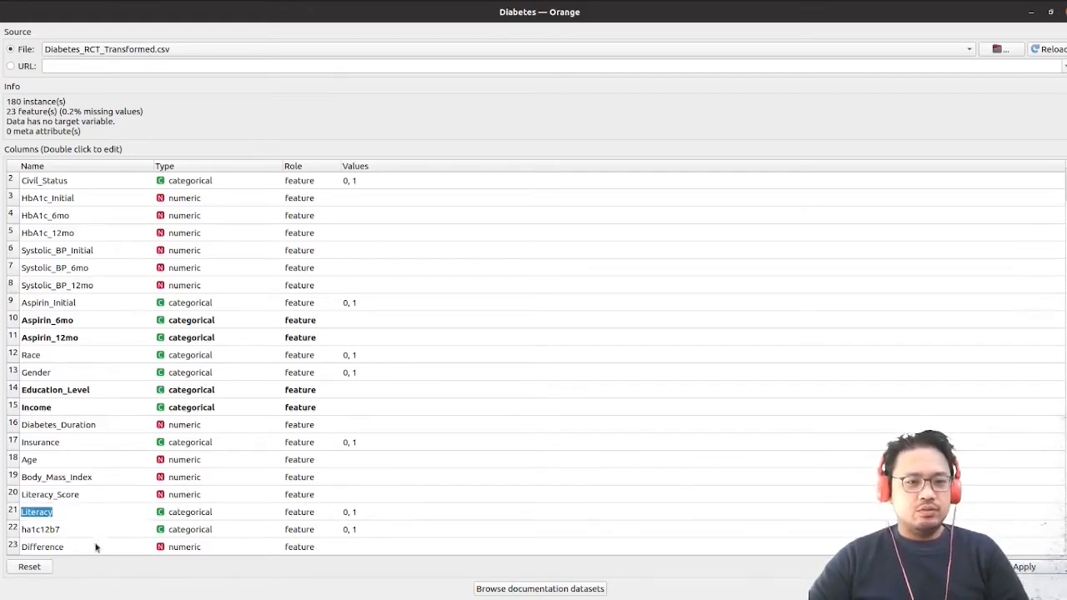
double_click(70, 532)
double_click(71, 547)
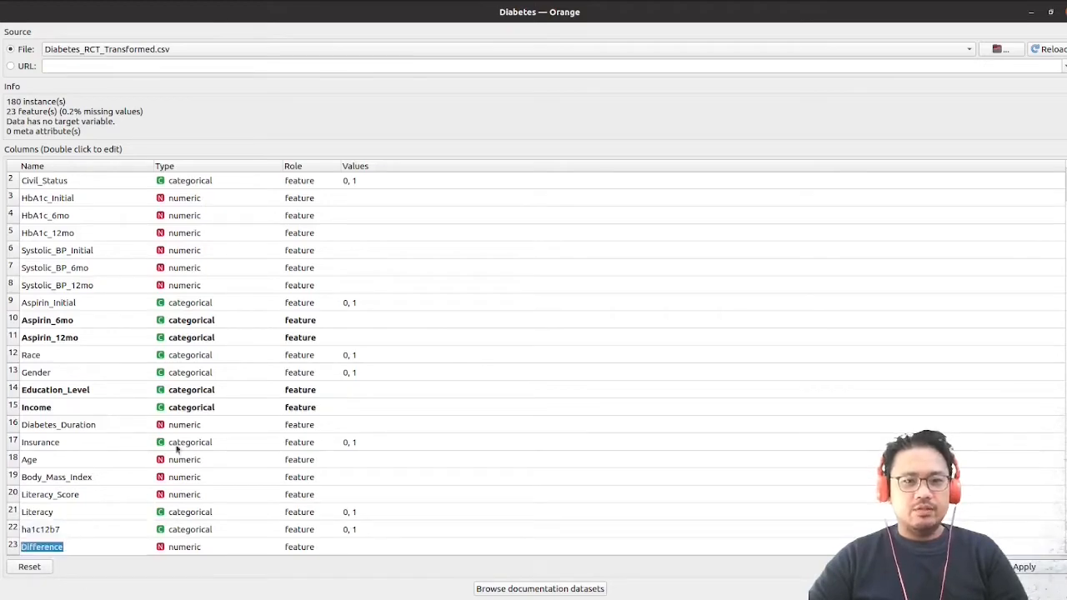
- Apply the column settings of the Diabetes widget, restore its window size and close it
left_click(1041, 572)
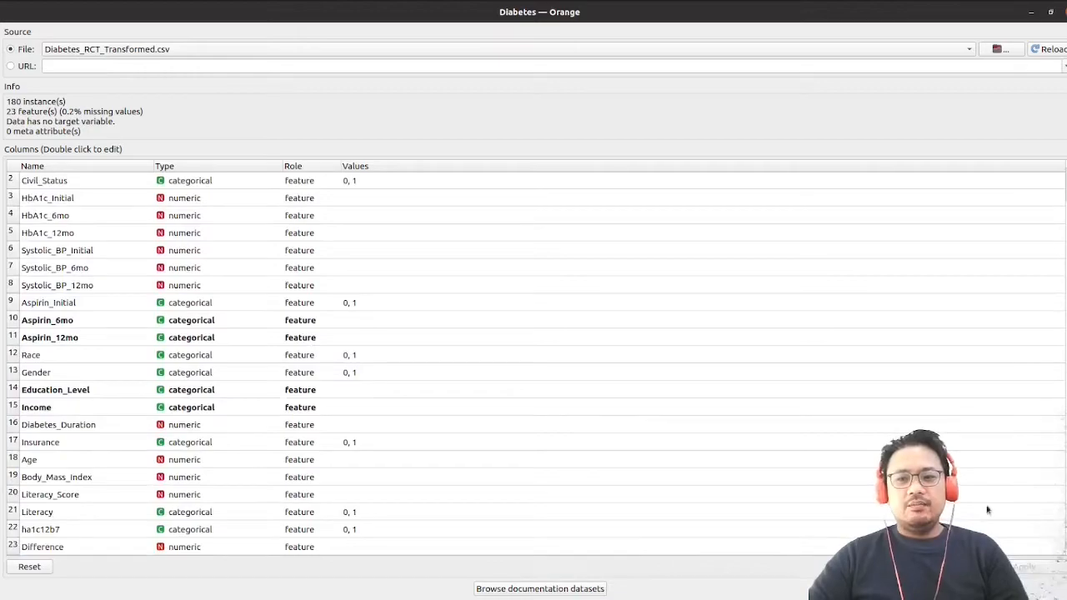
left_click(1050, 11)
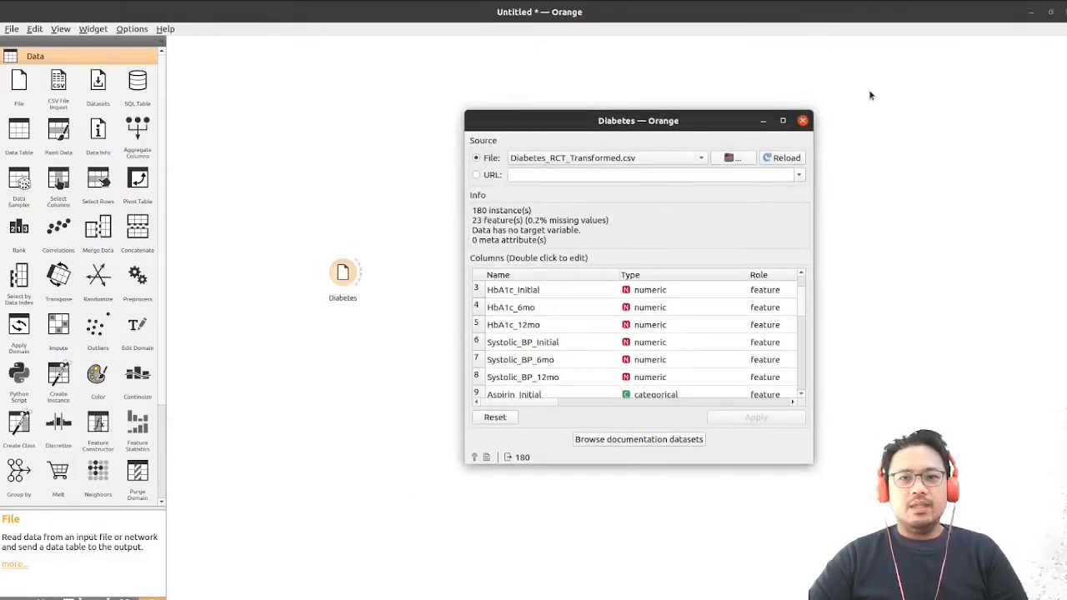
left_click(803, 120)
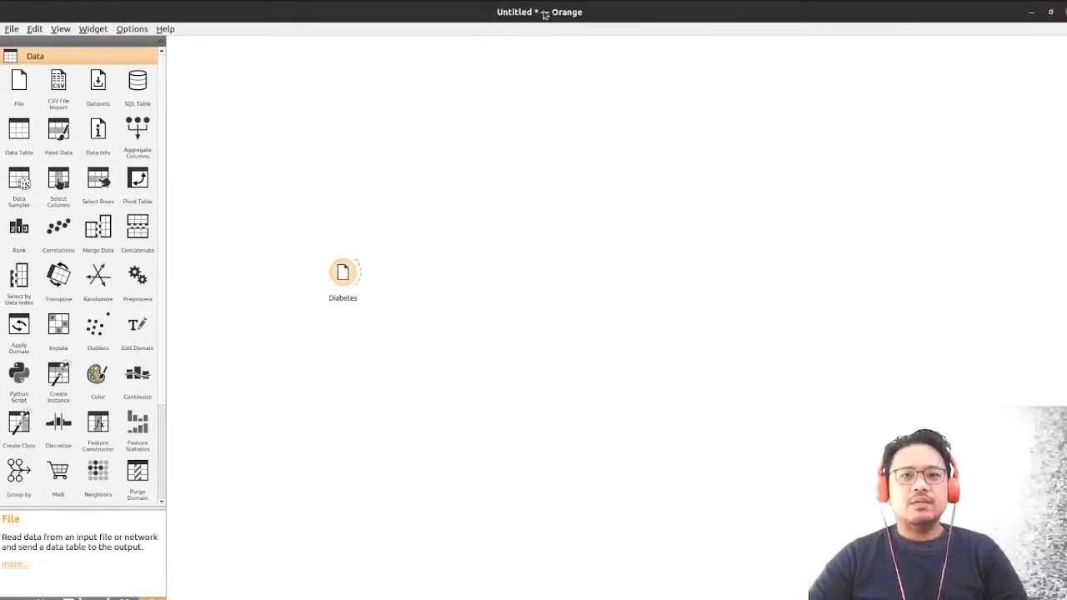
- Save the workflow on the Desktop under the file name t-test.ows
left_click(12, 29)
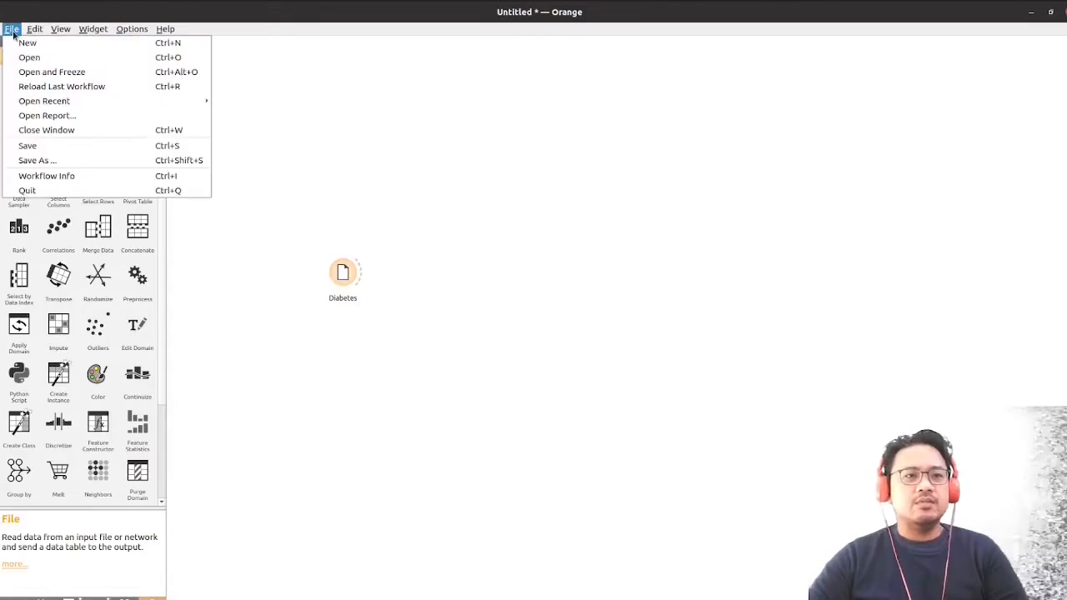
left_click(44, 147)
left_click(475, 46)
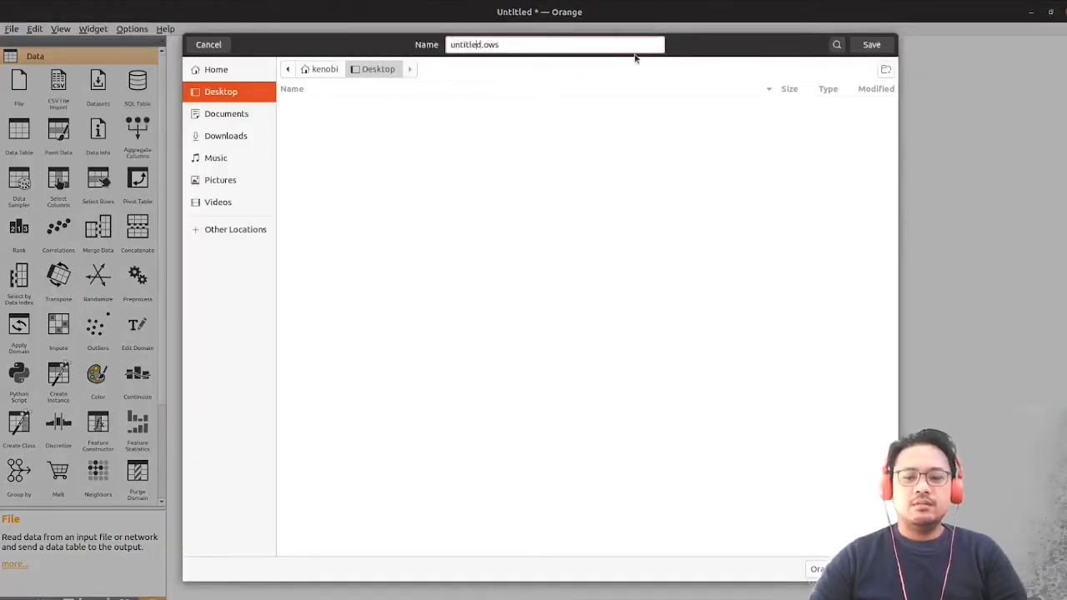
key("Right")
key("shift+Home")
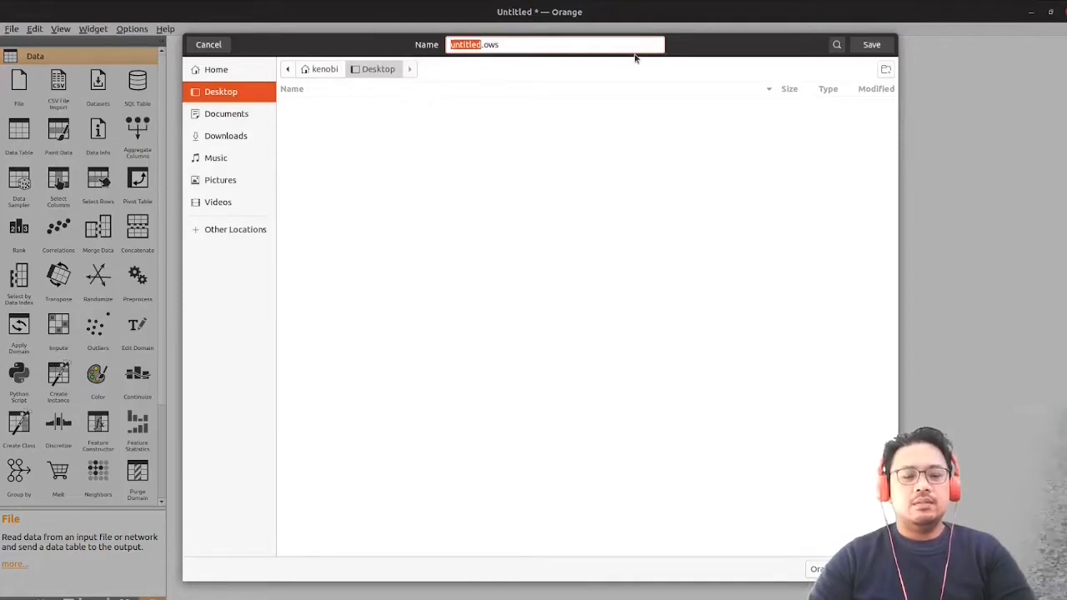
type("t-test")
key("Return")
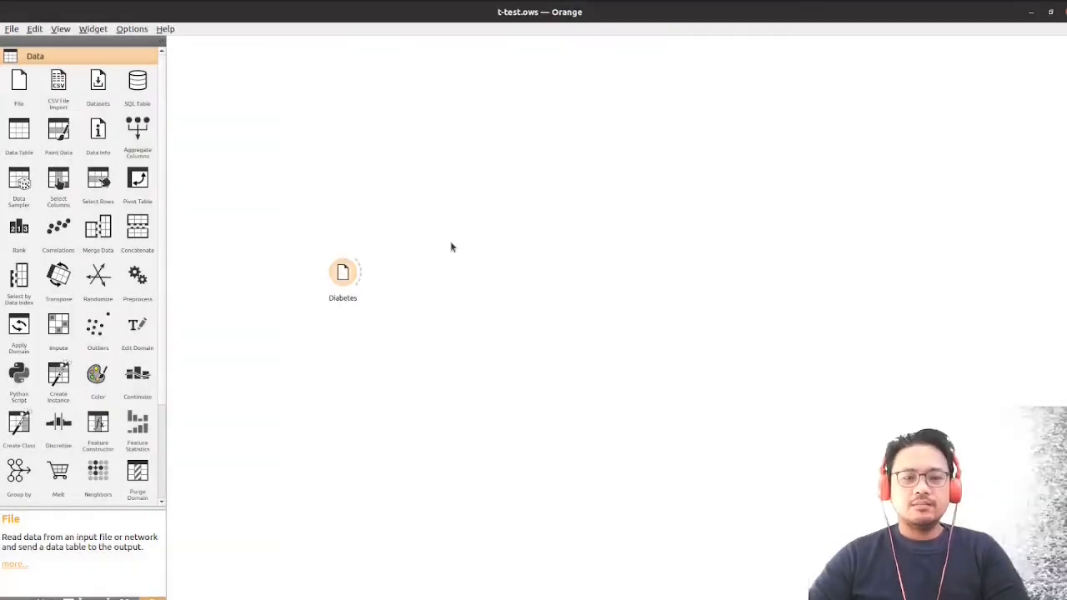
- Add a Feature Statistics widget connected to the output of the Diabetes widget
left_click(341, 273)
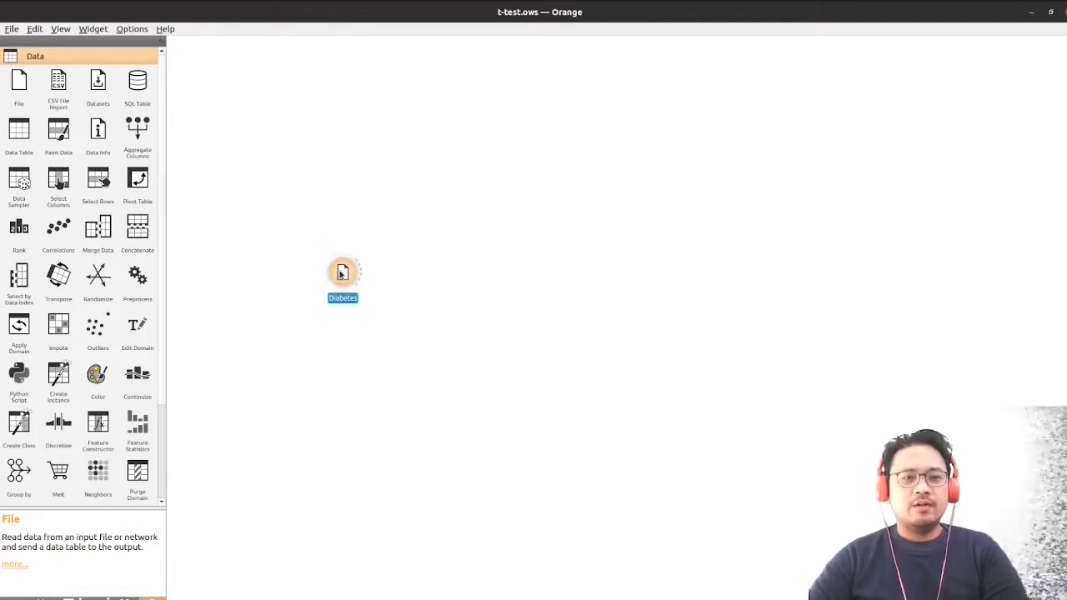
left_click(498, 276)
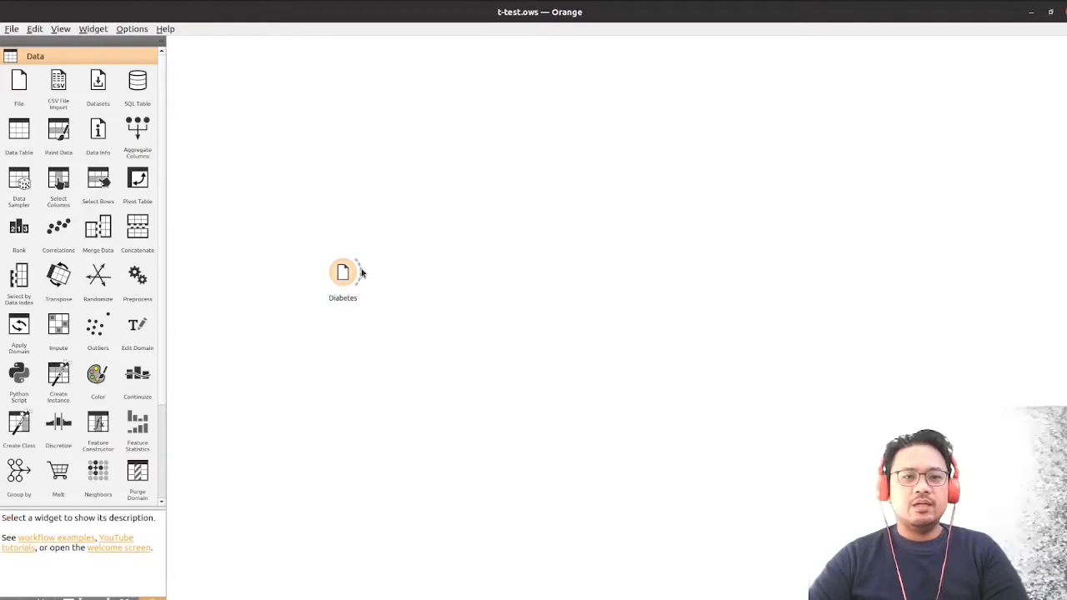
left_click_drag(360, 273, 421, 274)
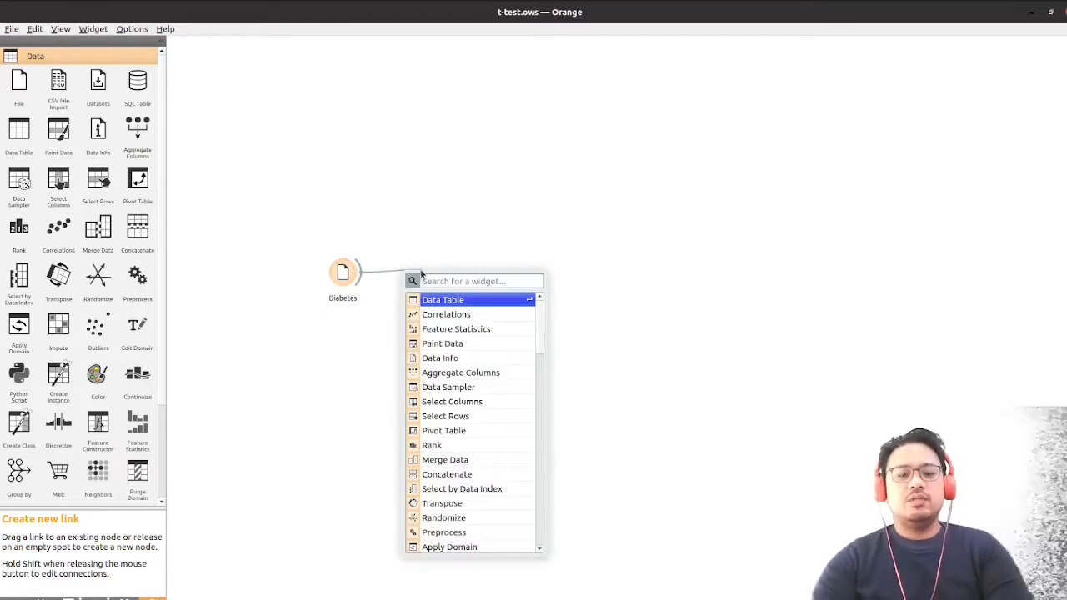
type("featur")
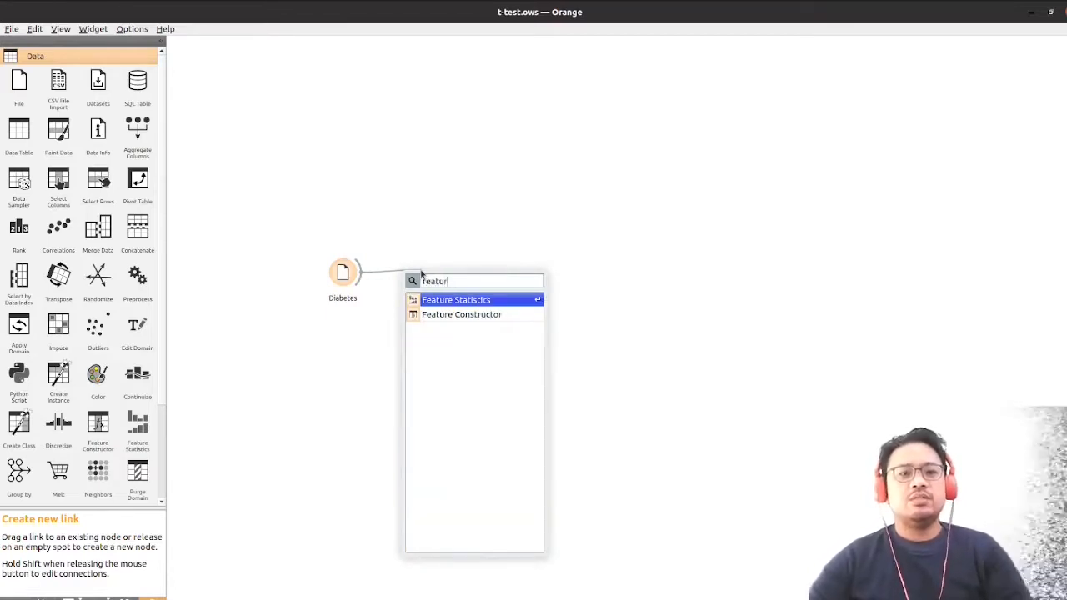
left_click(457, 302)
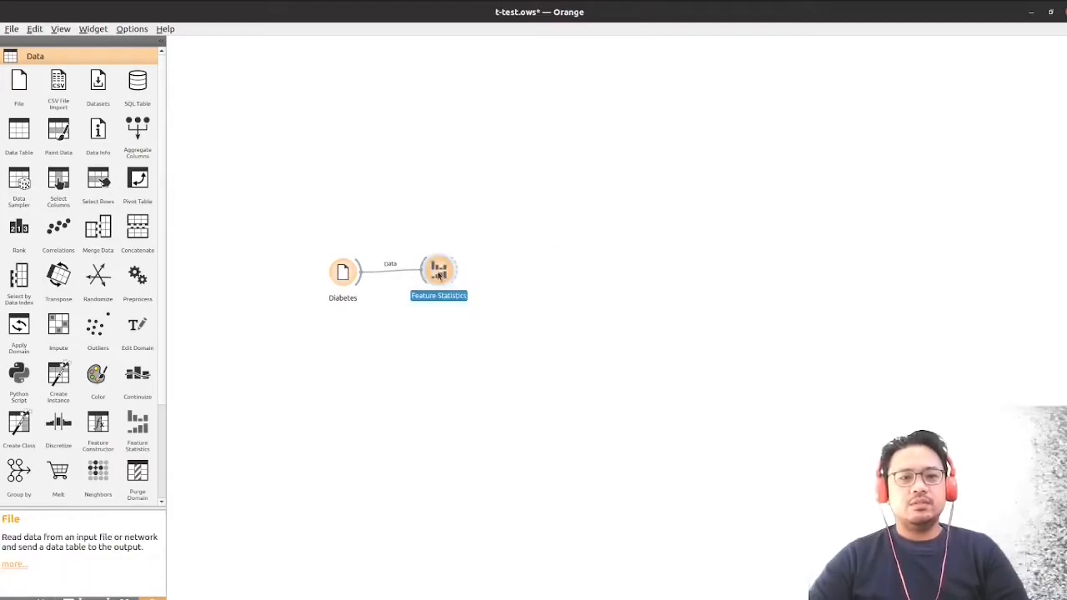
- Rearrange the Diabetes and Feature Statistics widgets on the canvas, with Feature Statistics slightly higher than Diabetes
left_click_drag(434, 272, 994, 253)
left_click(520, 246)
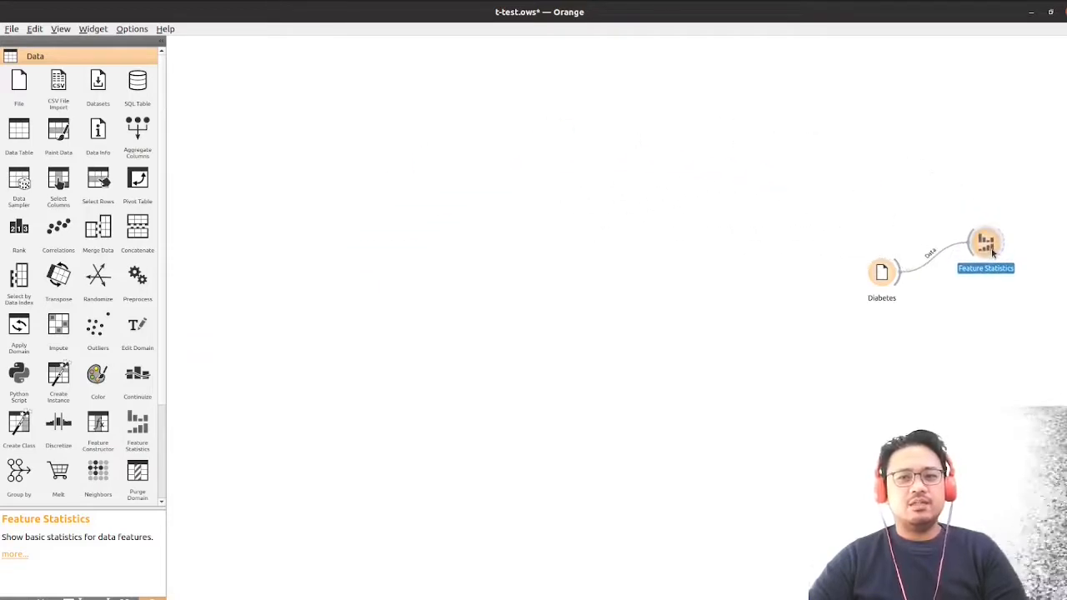
left_click_drag(749, 207, 1041, 339)
left_click_drag(878, 301, 326, 283)
left_click(531, 362)
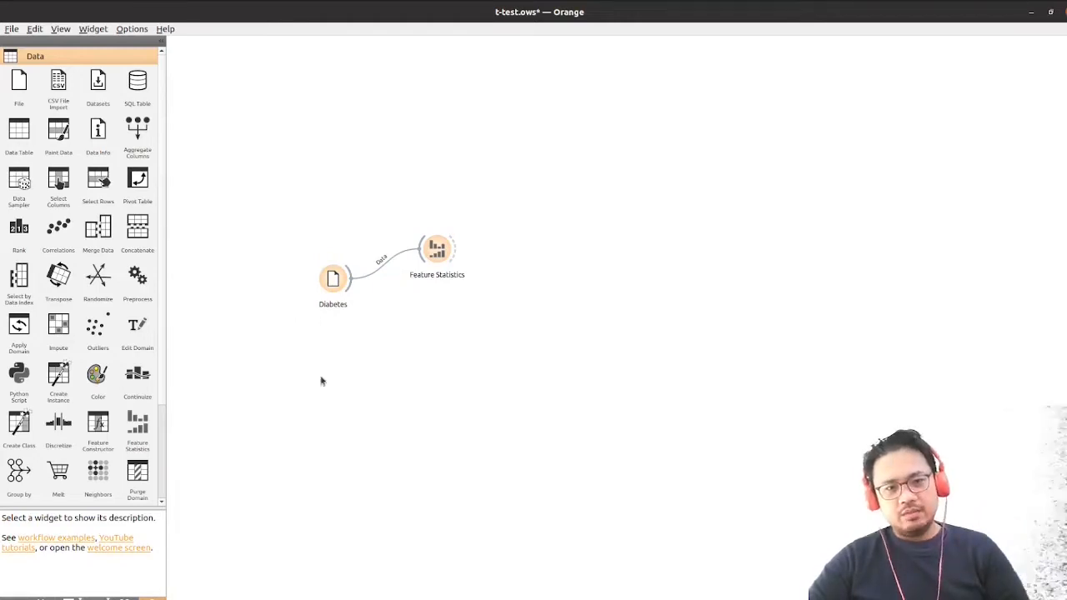
- Open the Feature Statistics widget in a maximized window and look over the variable distributions
double_click(437, 248)
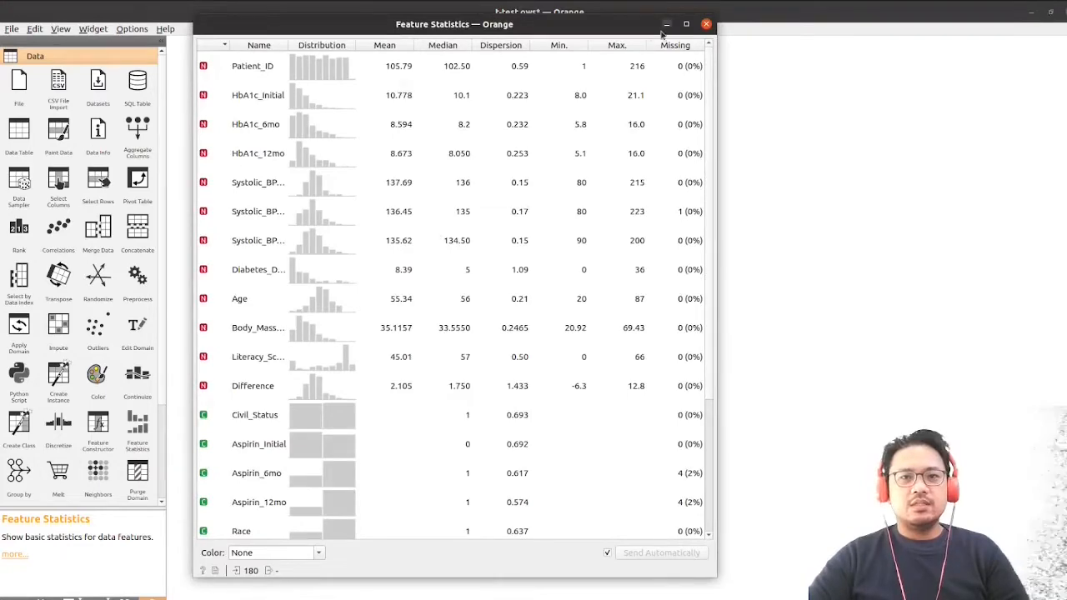
left_click(686, 24)
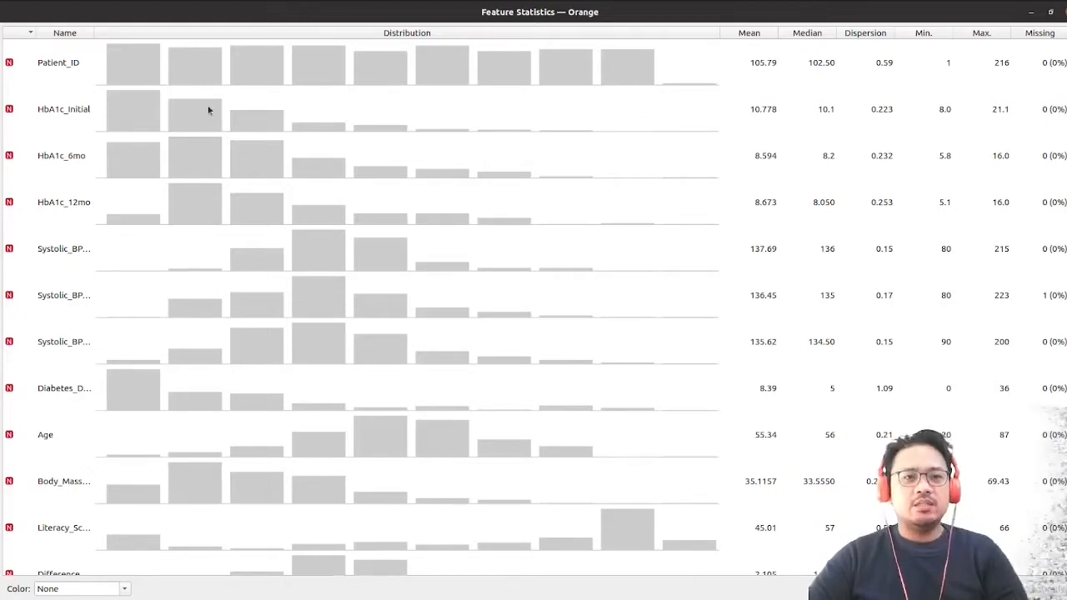
scroll(207, 109, "down", 3)
scroll(208, 110, "up", 3)
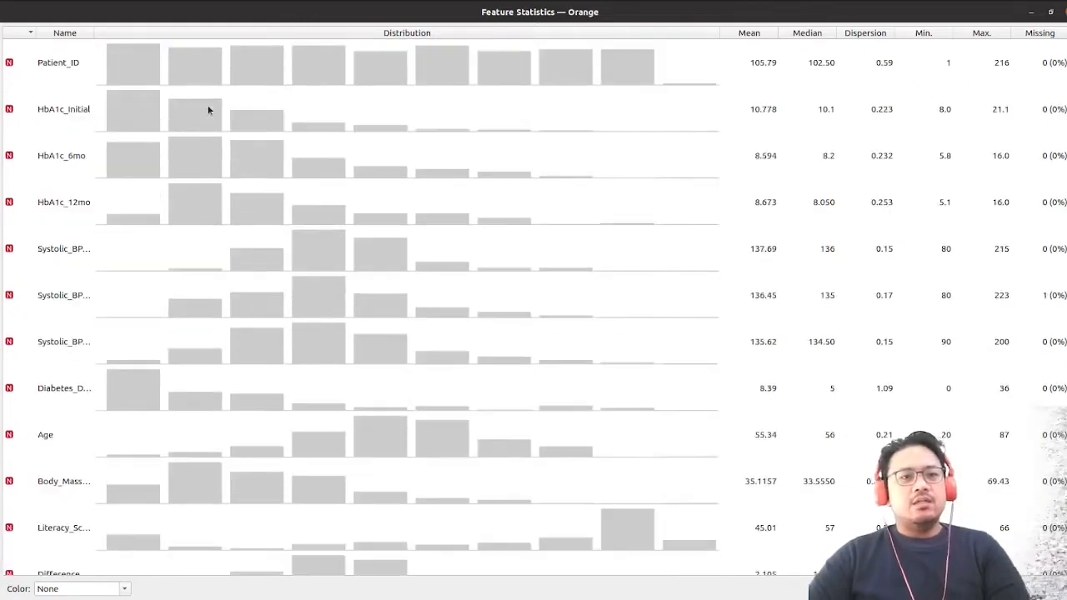
- Color the Feature Statistics distributions by Patient_ID and look through the recolored histograms
left_click(125, 590)
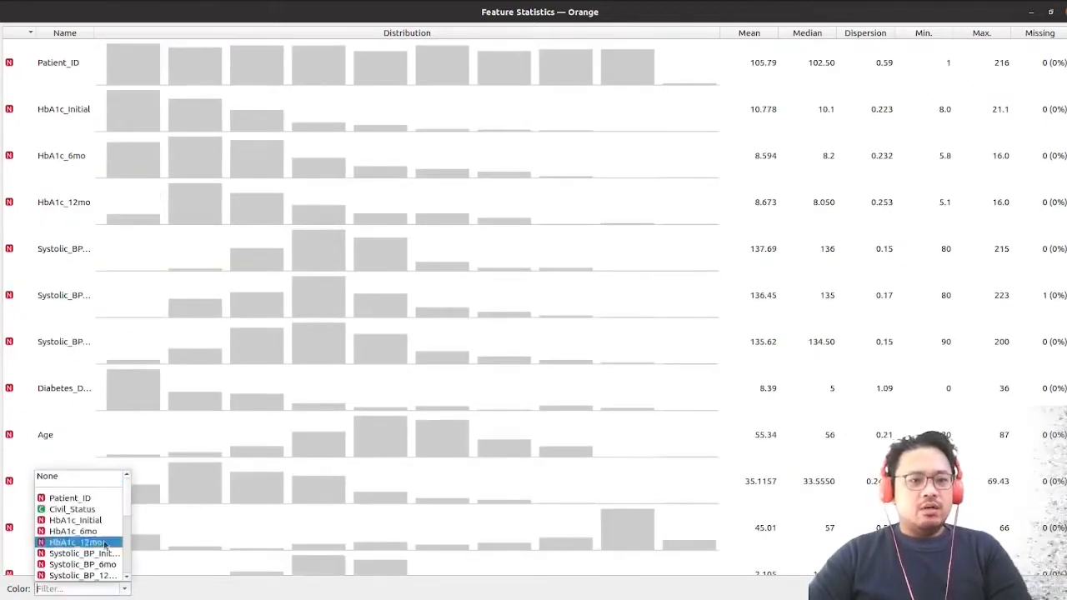
left_click(96, 499)
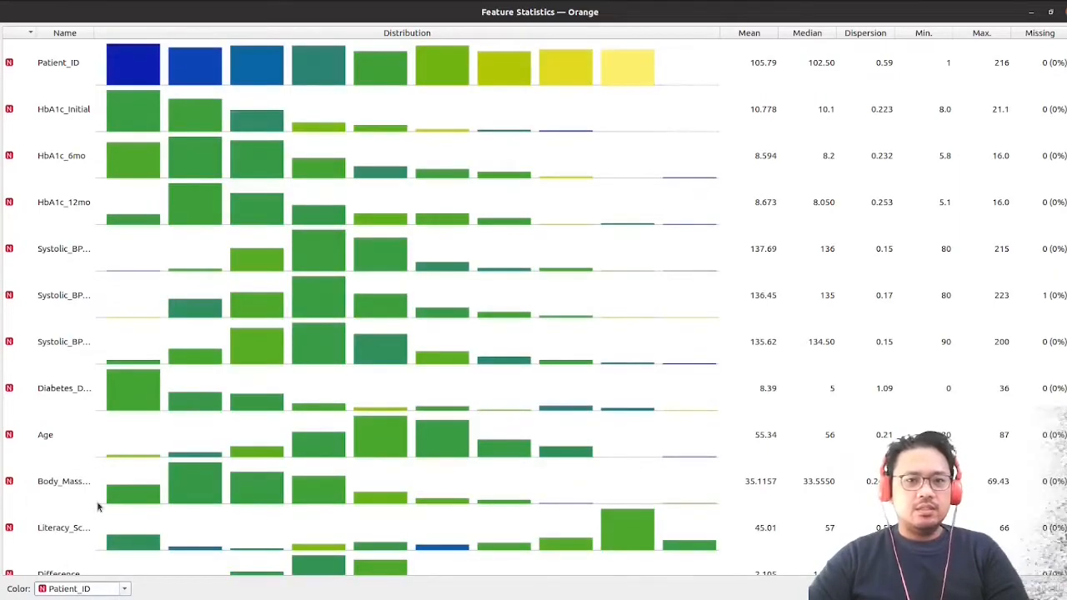
scroll(291, 445, "down", 5)
scroll(291, 446, "up", 5)
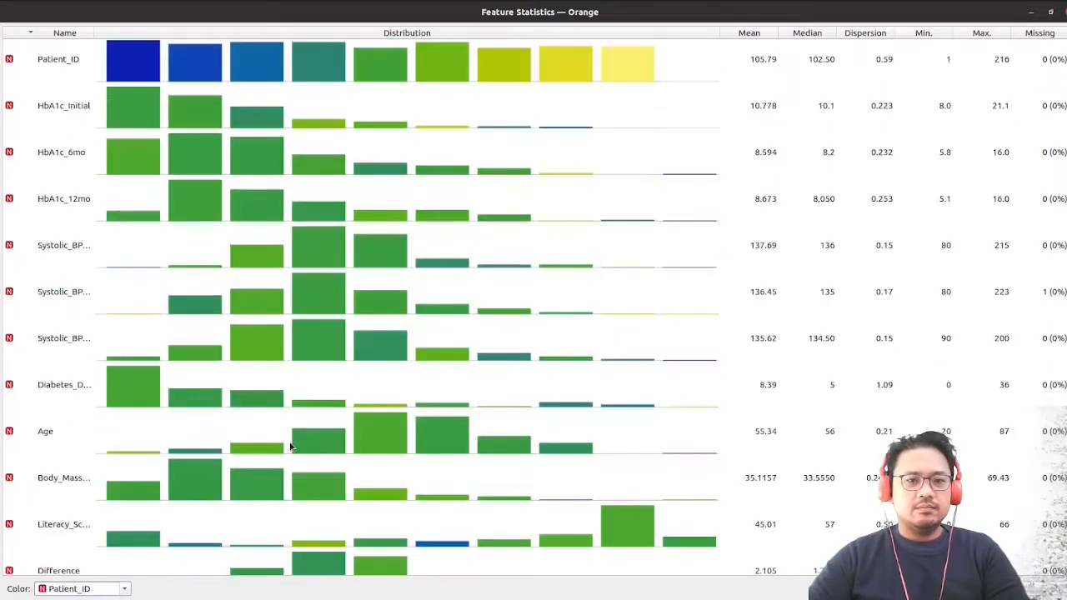
scroll(291, 447, "down", 5)
scroll(155, 424, "up", 5)
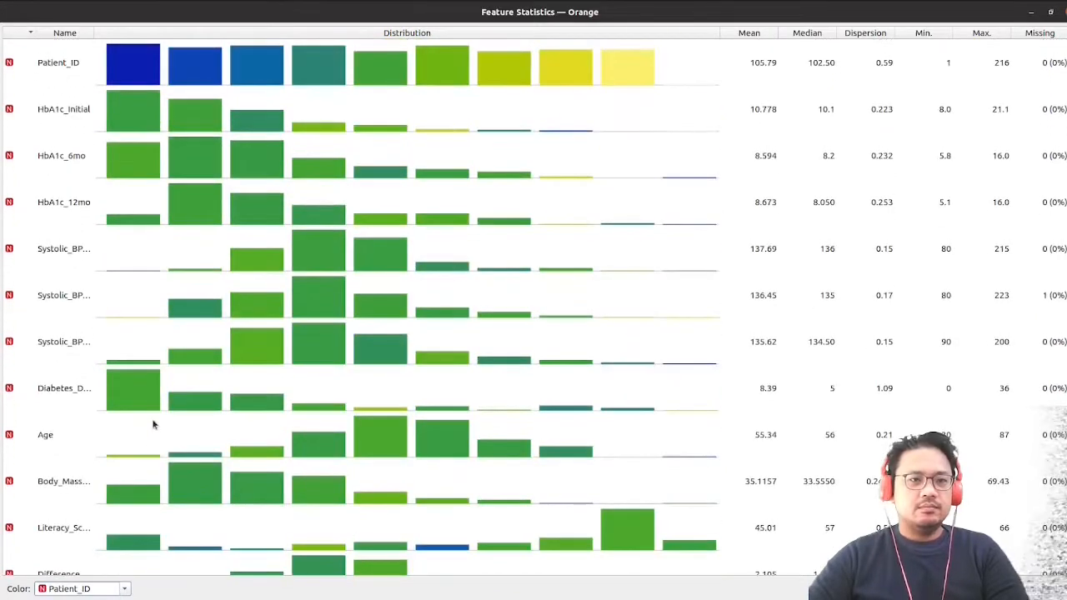
- Try coloring the distributions by Difference, then set the color variable back to Patient_ID
left_click(124, 589)
scroll(92, 551, "down", 4)
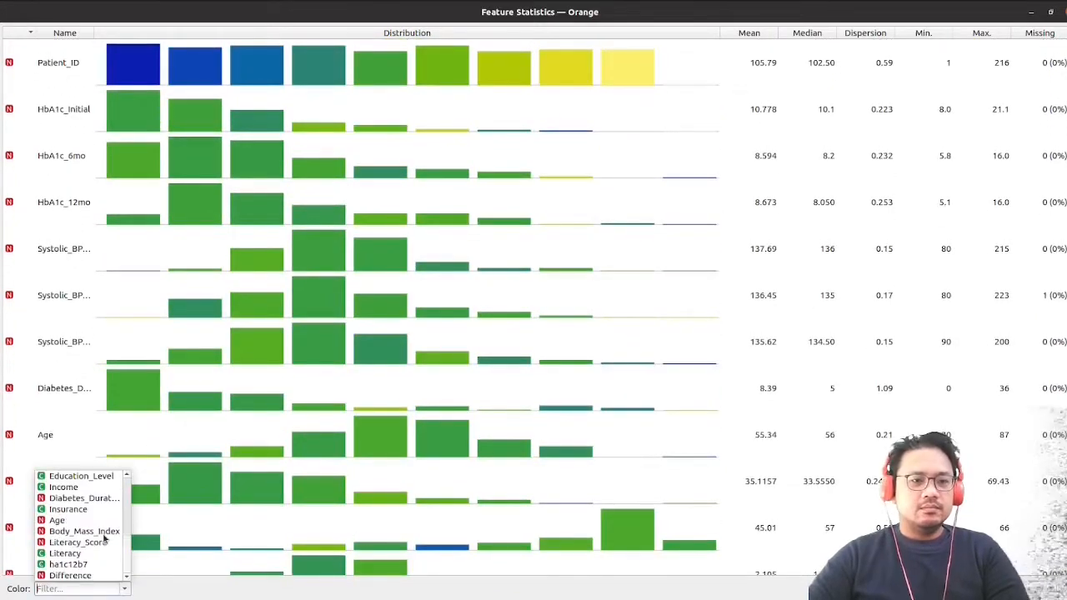
left_click(93, 579)
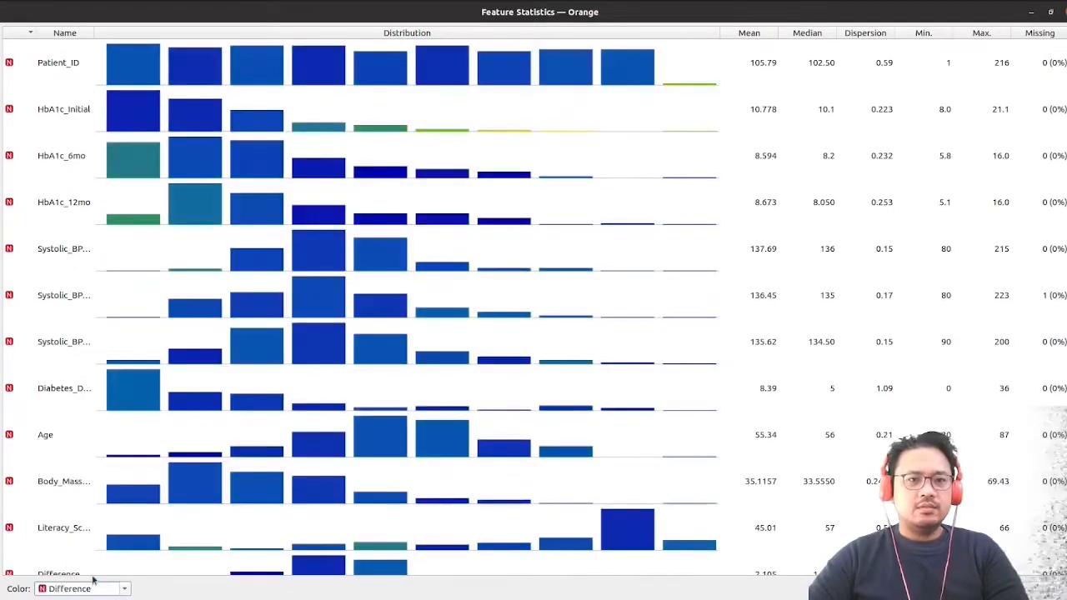
left_click(125, 589)
scroll(94, 517, "up", 4)
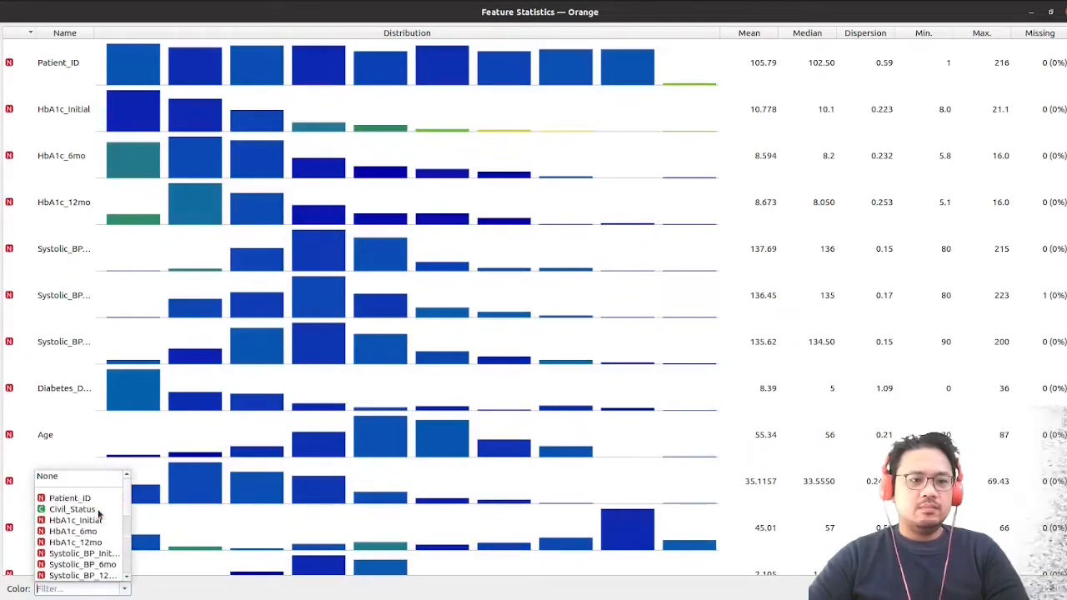
left_click(96, 500)
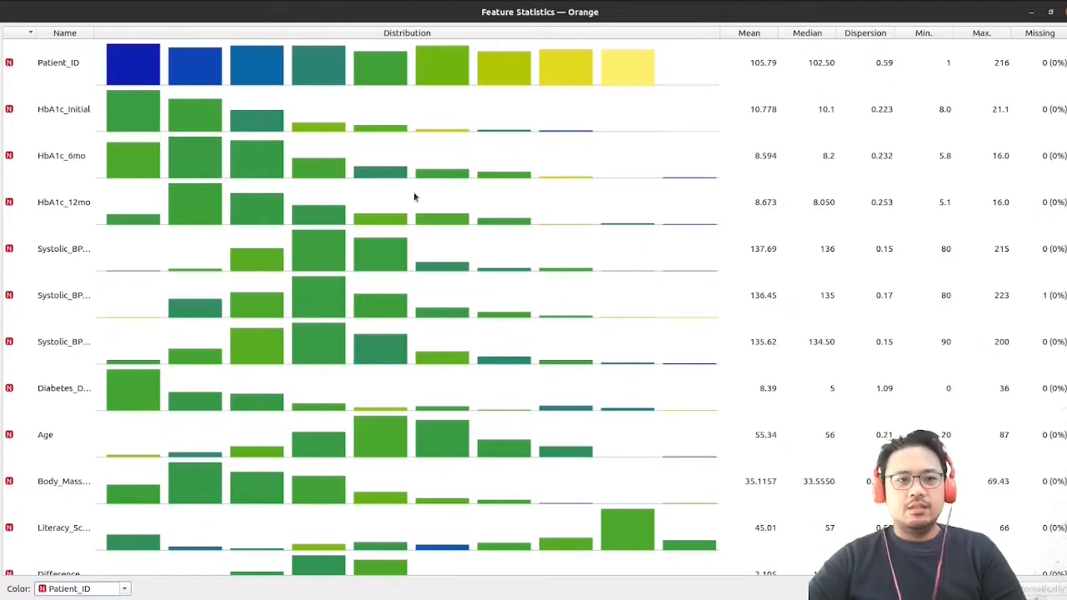
- Examine the distributions, means, medians, dispersion and missing values of the numeric and categorical variables through ha1c12b7
scroll(173, 262, "down", 3)
scroll(174, 263, "down", 5)
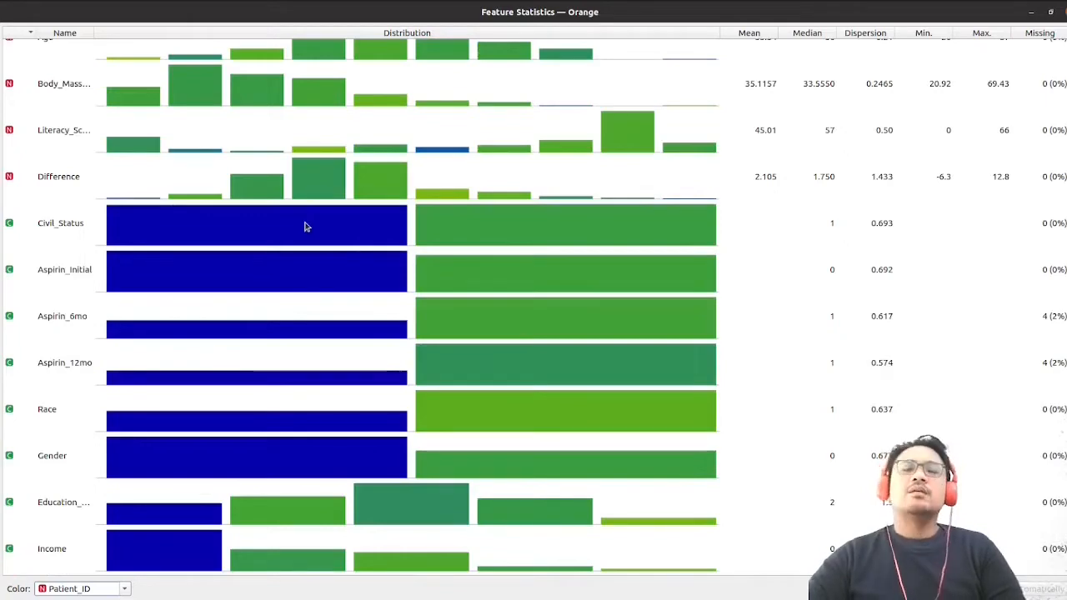
scroll(305, 226, "down", 3)
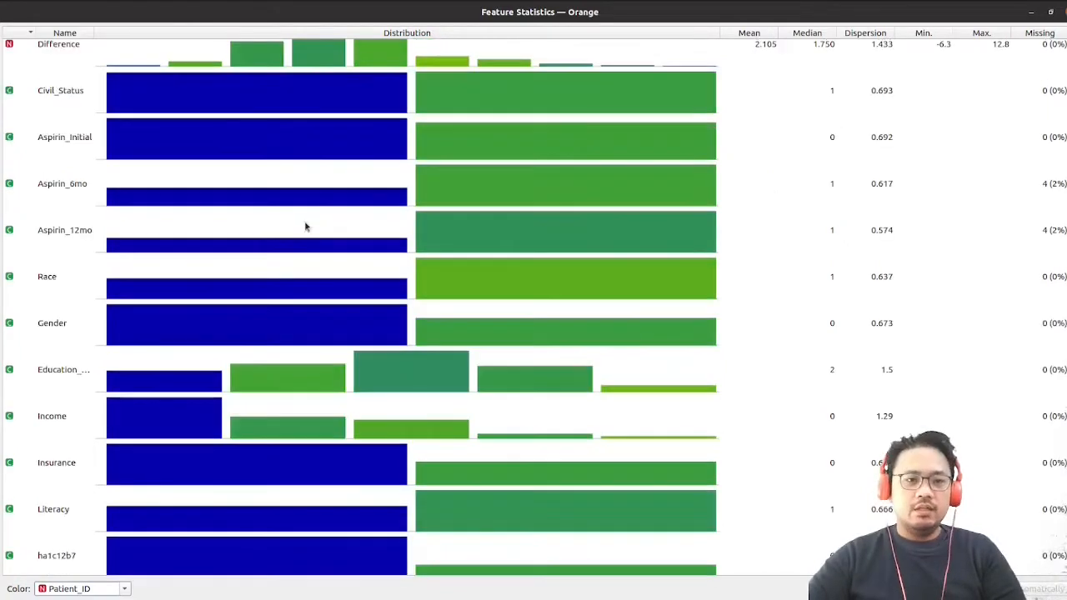
scroll(305, 226, "up", 3)
scroll(301, 147, "down", 3)
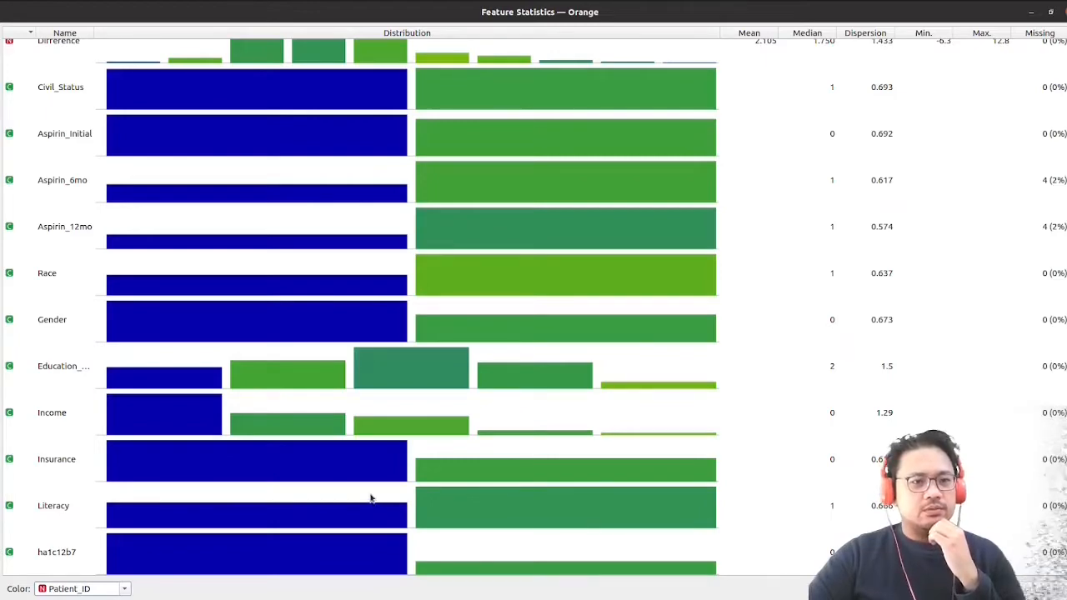
scroll(357, 507, "up", 5)
scroll(357, 507, "down", 5)
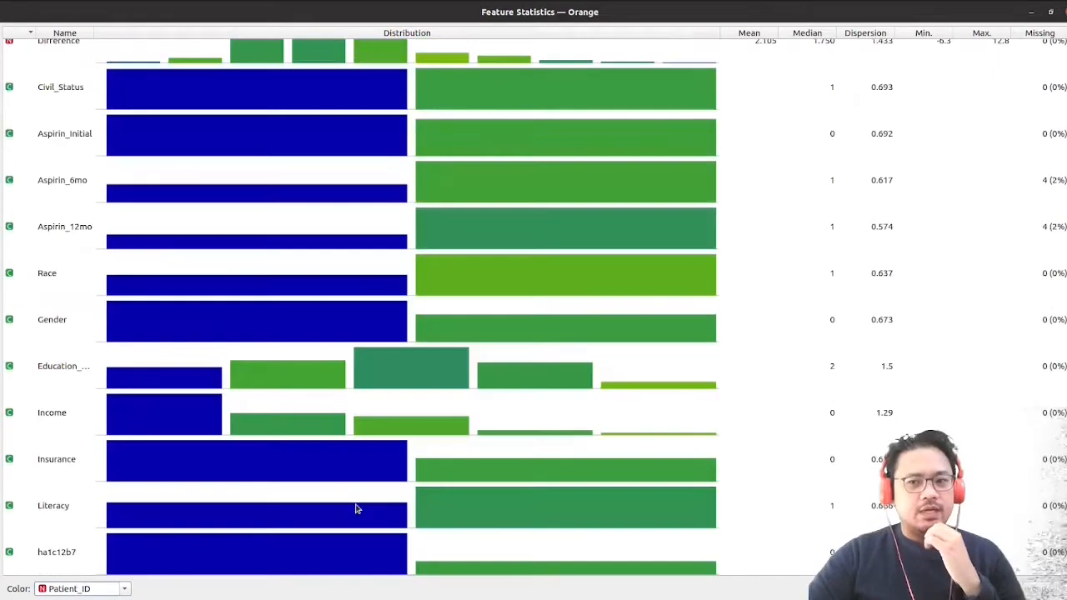
scroll(500, 476, "up", 5)
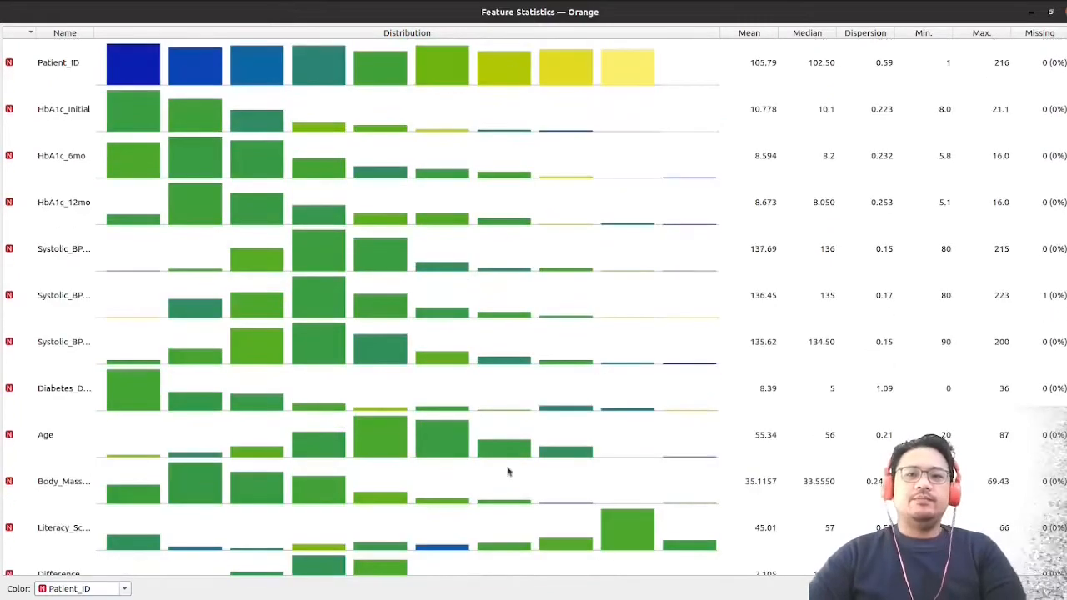
- Restore the Feature Statistics window to its smaller size, look over the categorical variables once more and close it
left_click(1051, 12)
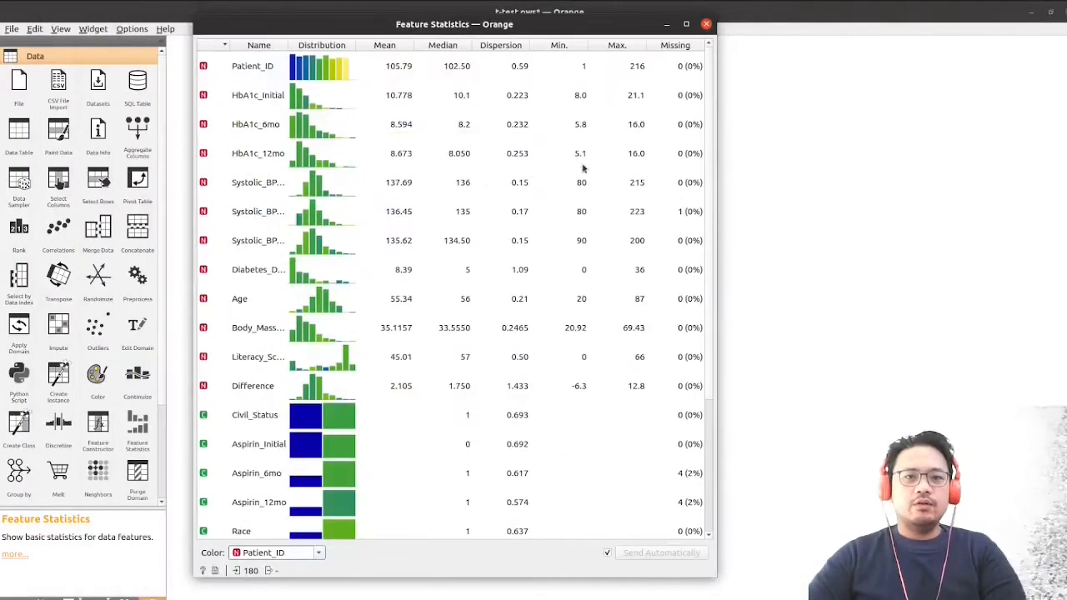
scroll(348, 263, "down", 5)
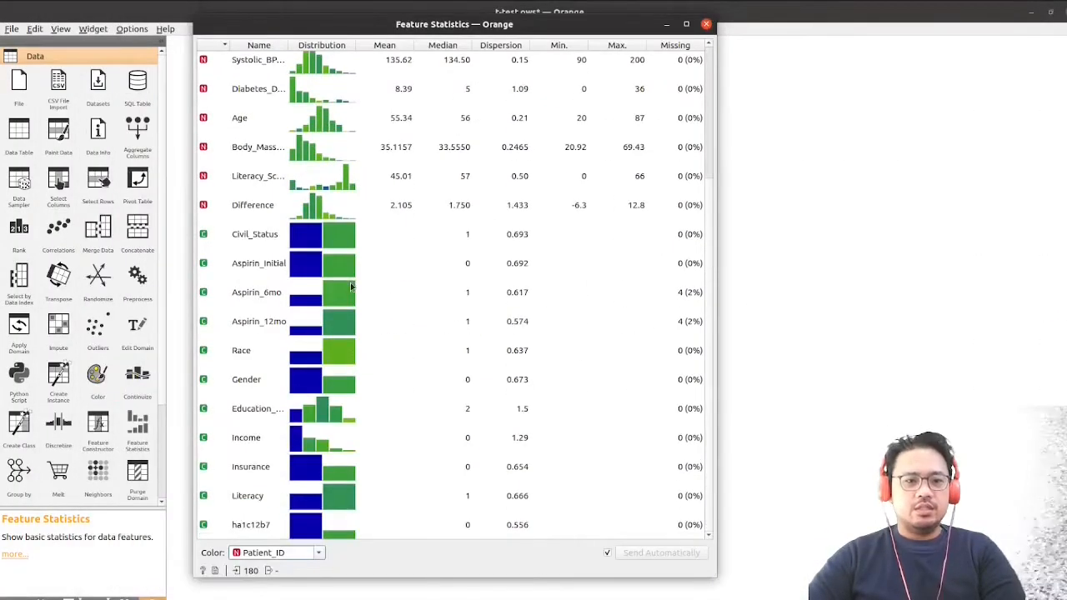
left_click(707, 24)
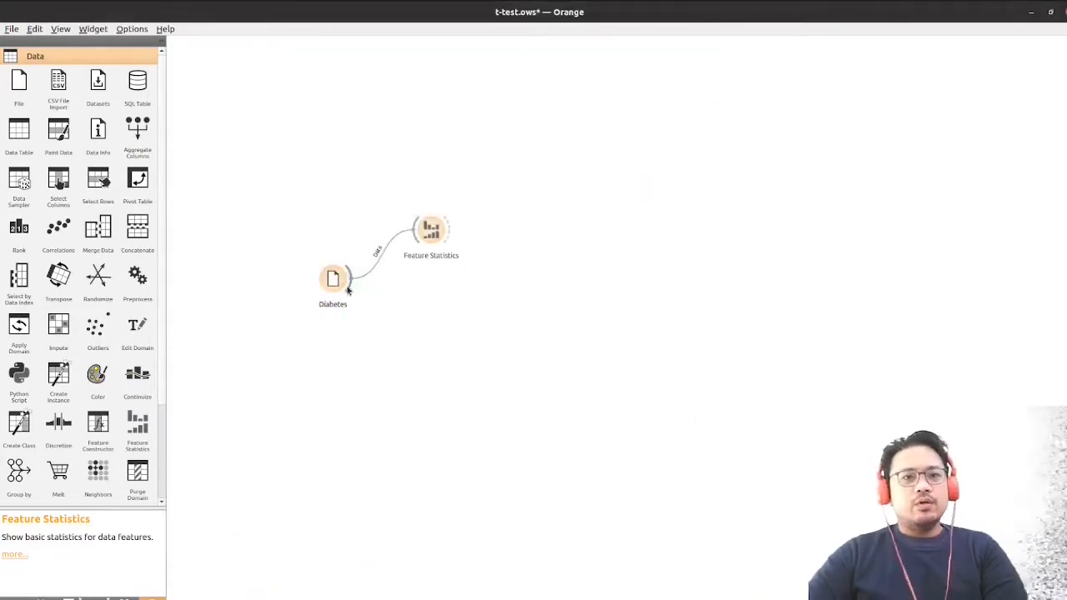
- Add a Data Table widget below Feature Statistics, connected to the Diabetes widget
left_click_drag(350, 282, 409, 329)
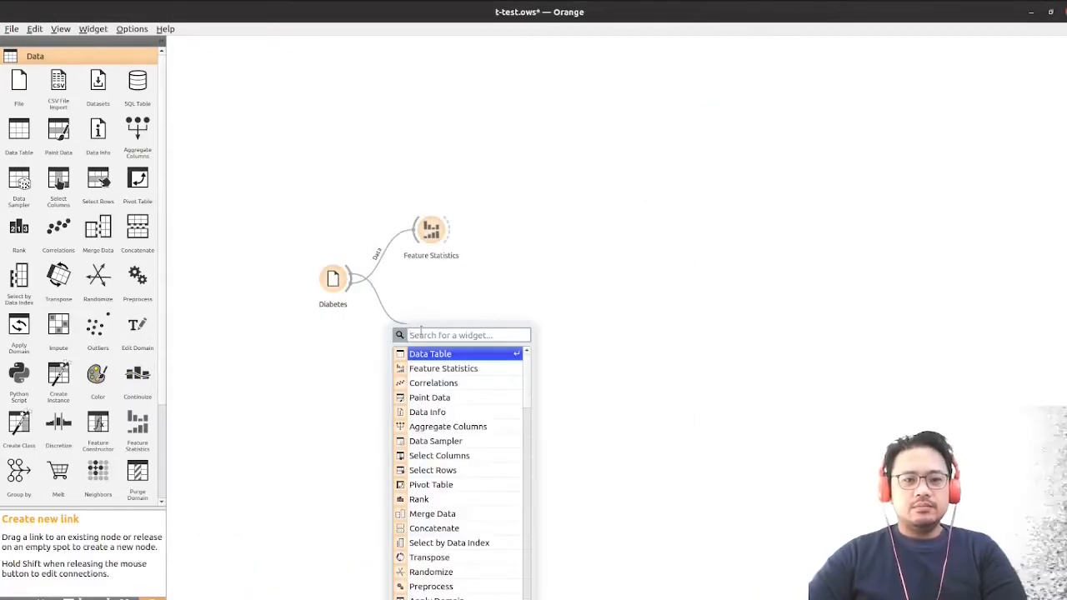
left_click(432, 356)
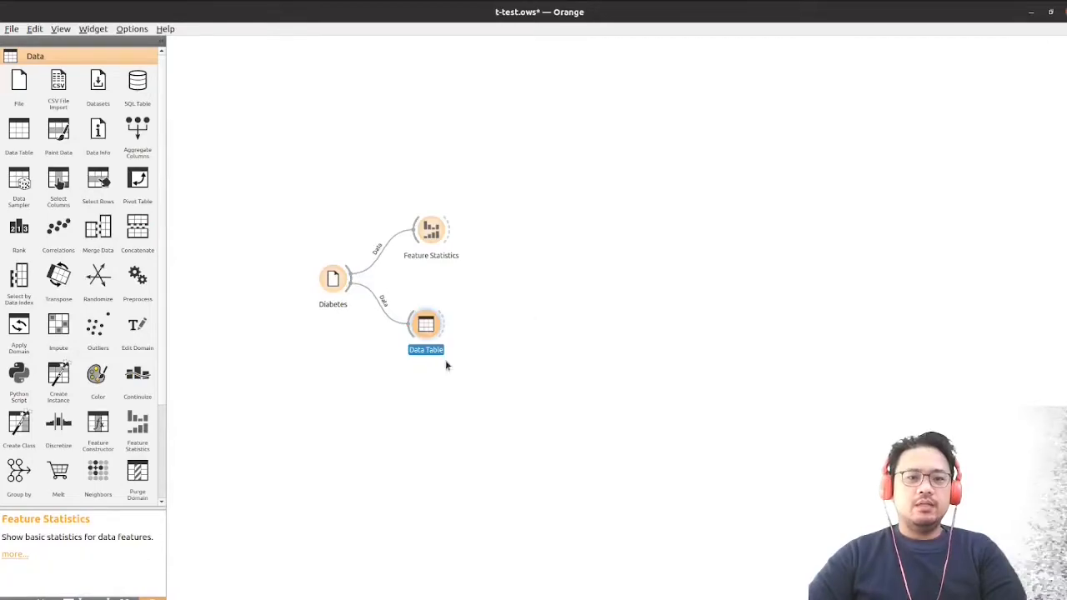
- Open the Data Table widget in a maximized window and look through all rows and columns of the Diabetes data
double_click(424, 324)
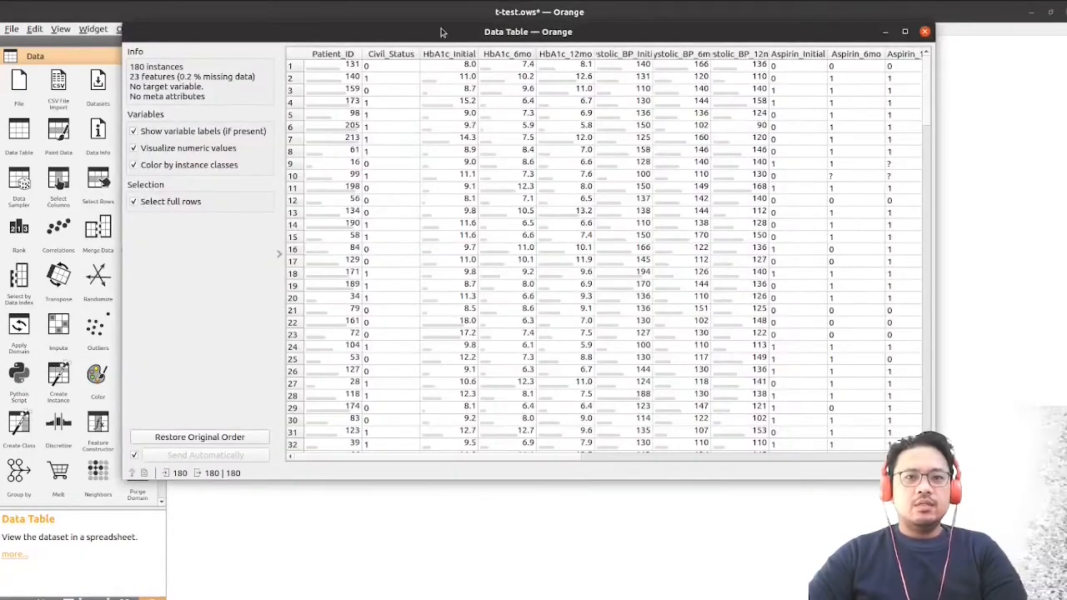
double_click(443, 34)
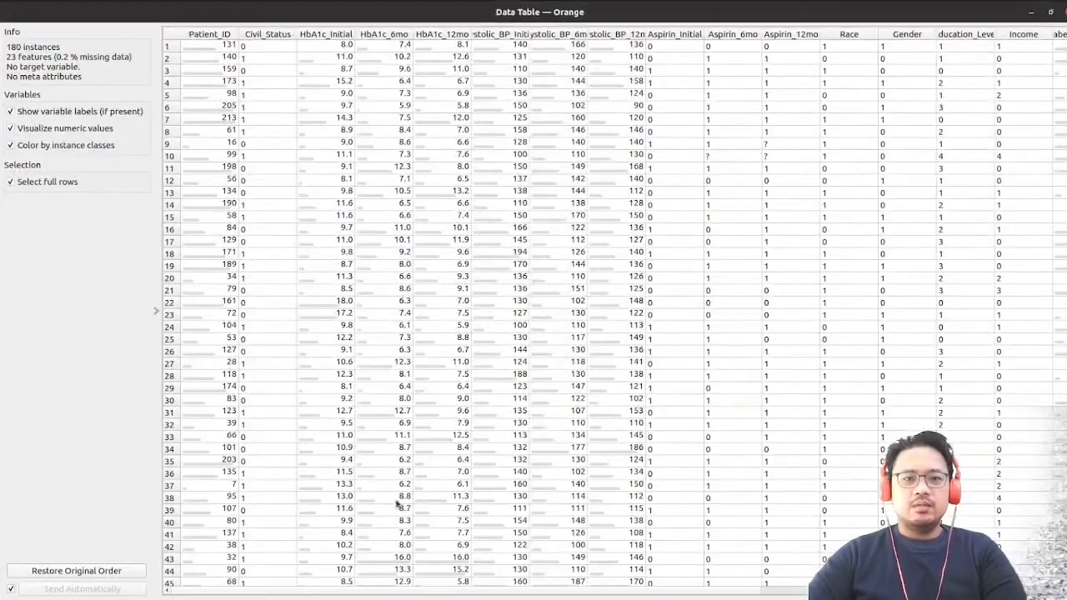
scroll(433, 137, "down", 20)
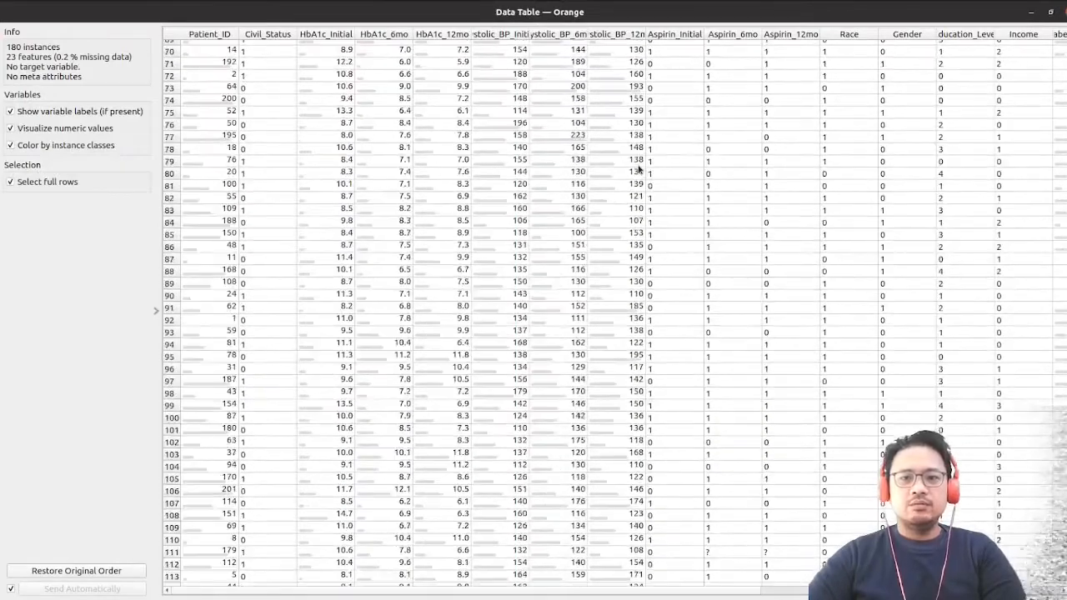
scroll(634, 186, "down", 12)
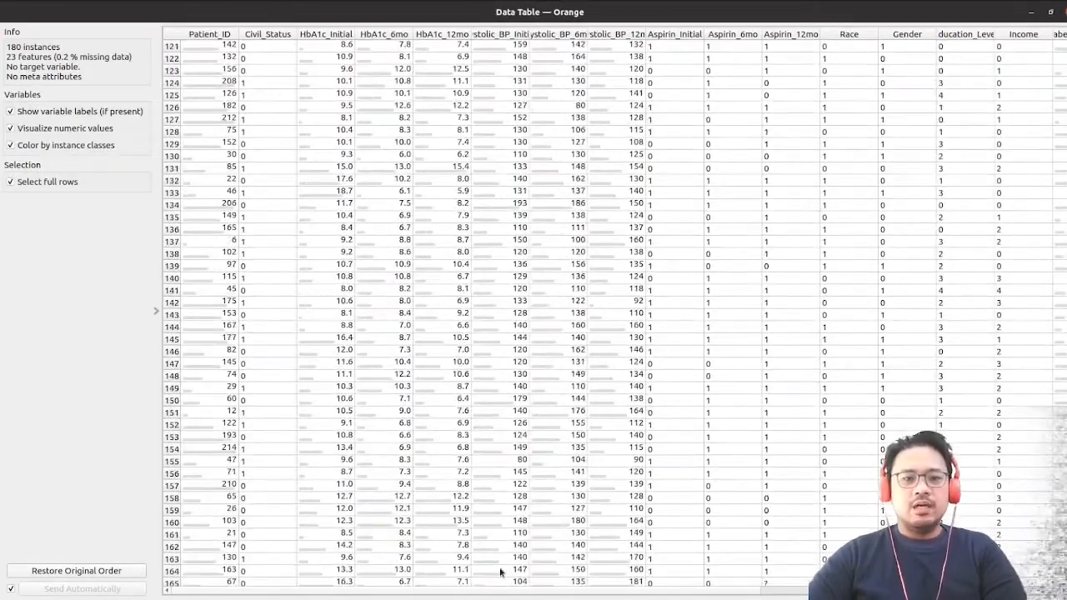
left_click_drag(490, 595, 720, 586)
scroll(586, 400, "up", 20)
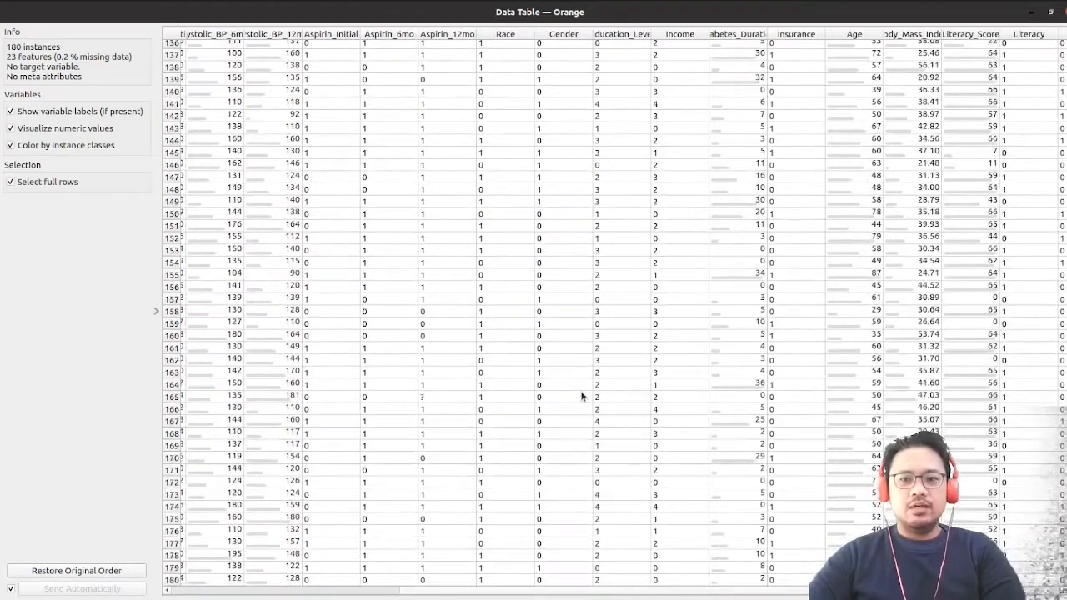
scroll(582, 394, "up", 19)
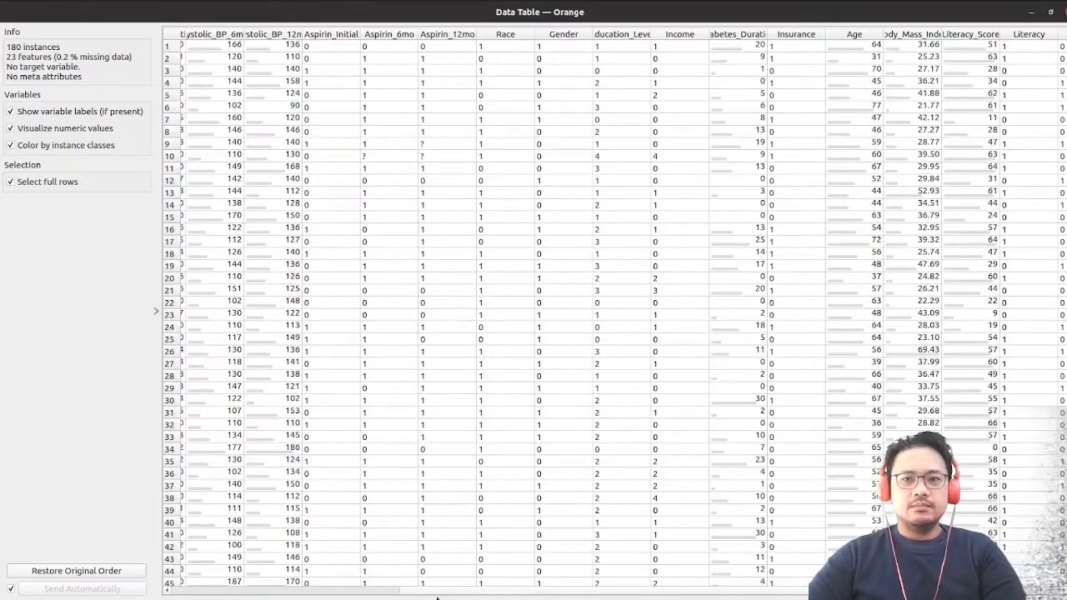
left_click(386, 594)
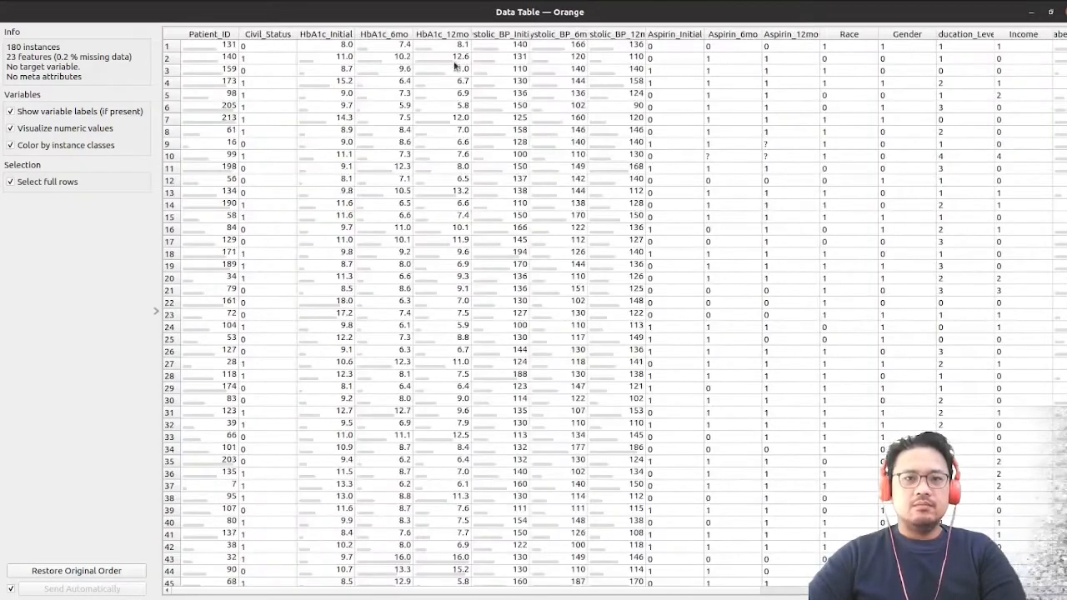
- Sort the table by HbA1c_12mo, Aspirin_Initial, Race and Education_Level in turn, look over the columns through Difference, and close it
left_click(447, 36)
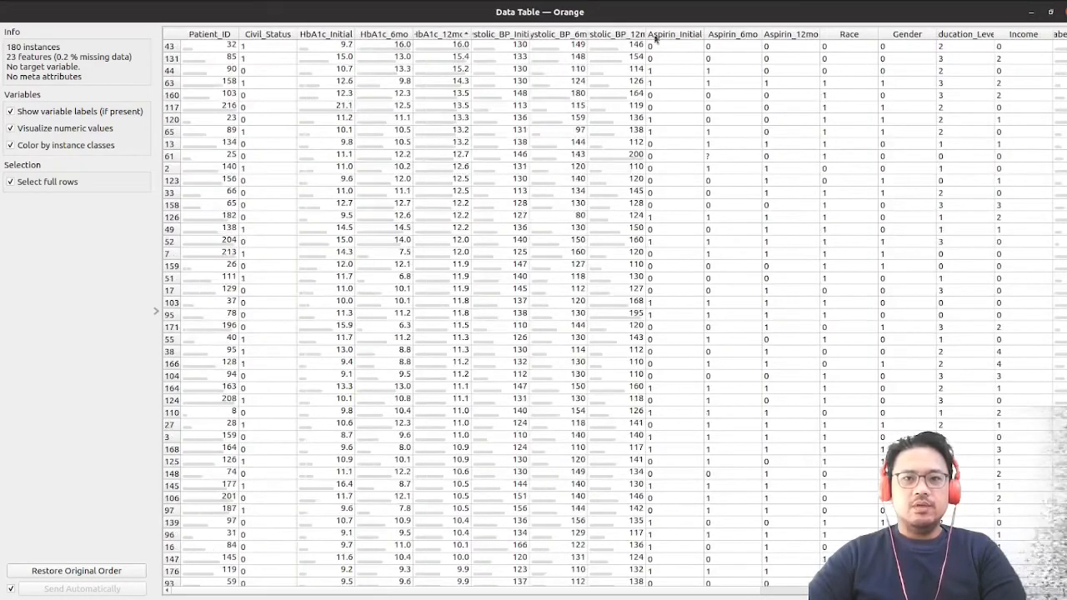
left_click(671, 35)
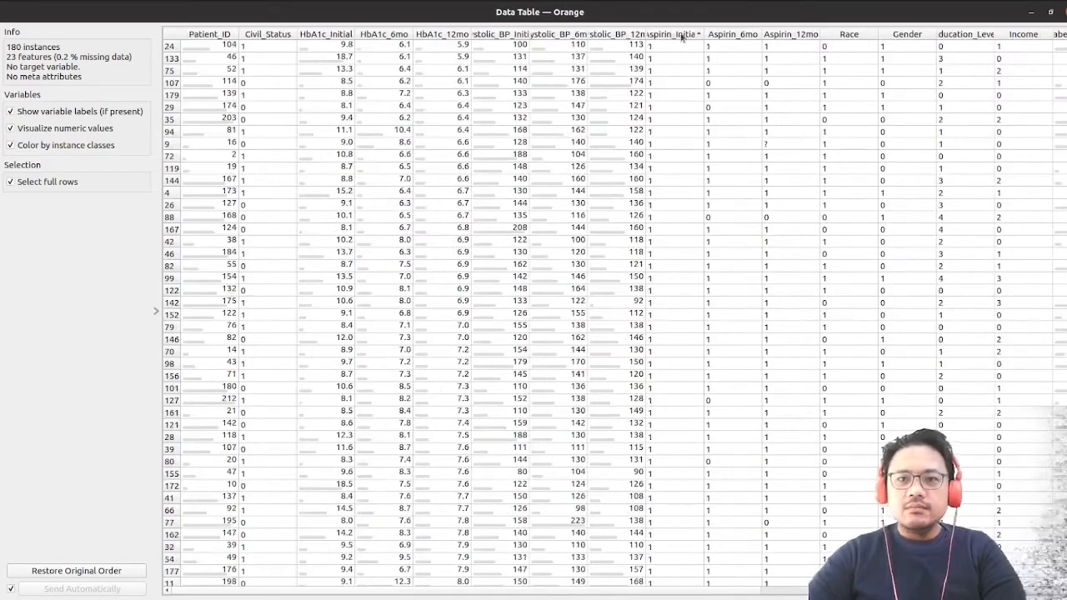
left_click(870, 38)
left_click(868, 37)
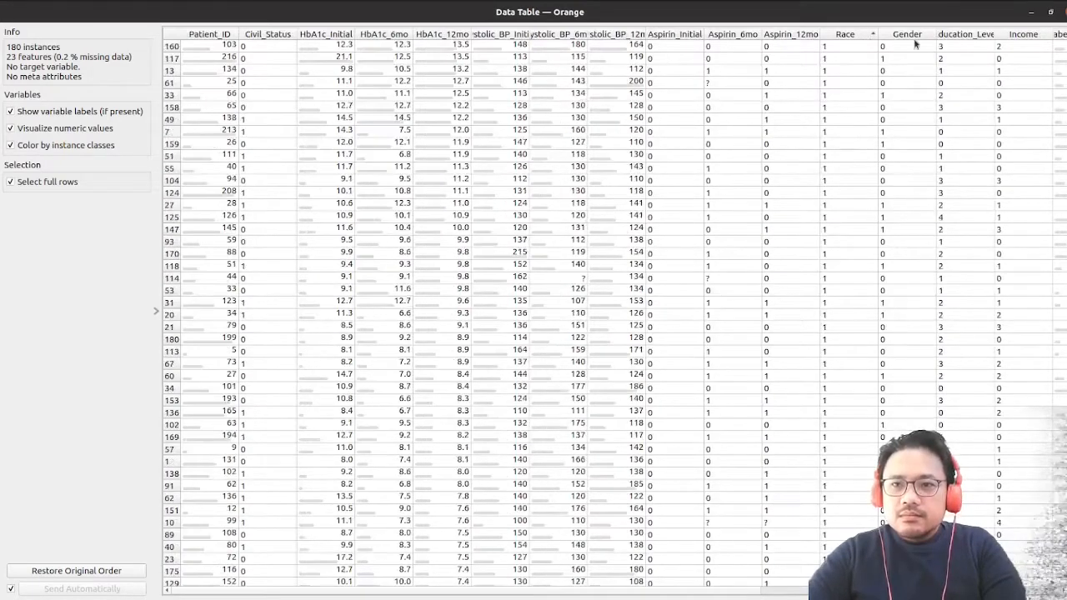
left_click(955, 37)
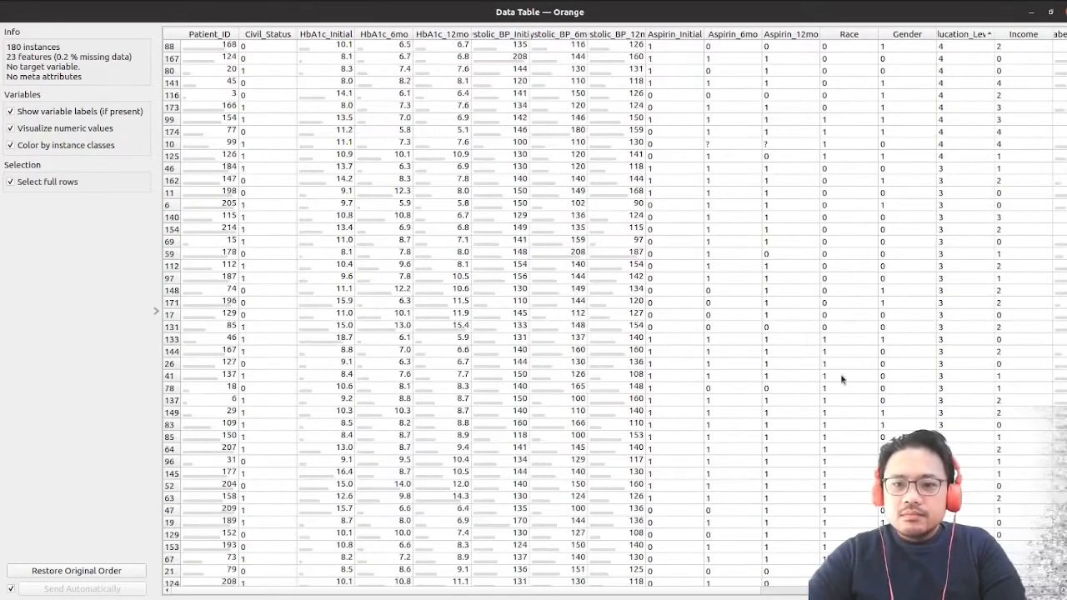
scroll(534, 309, "right", 5)
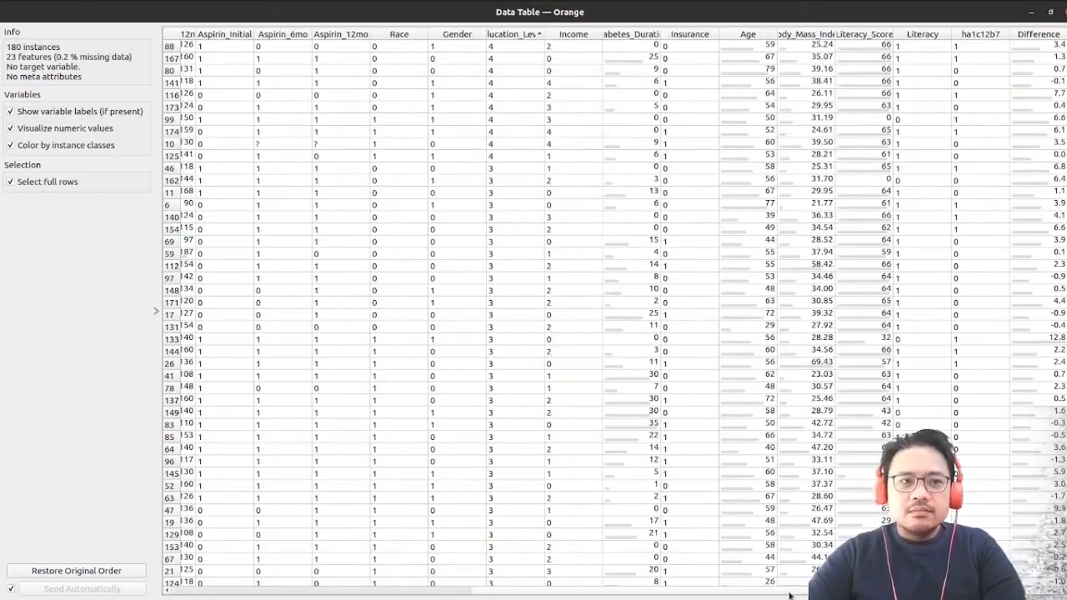
scroll(774, 595, "left", 8)
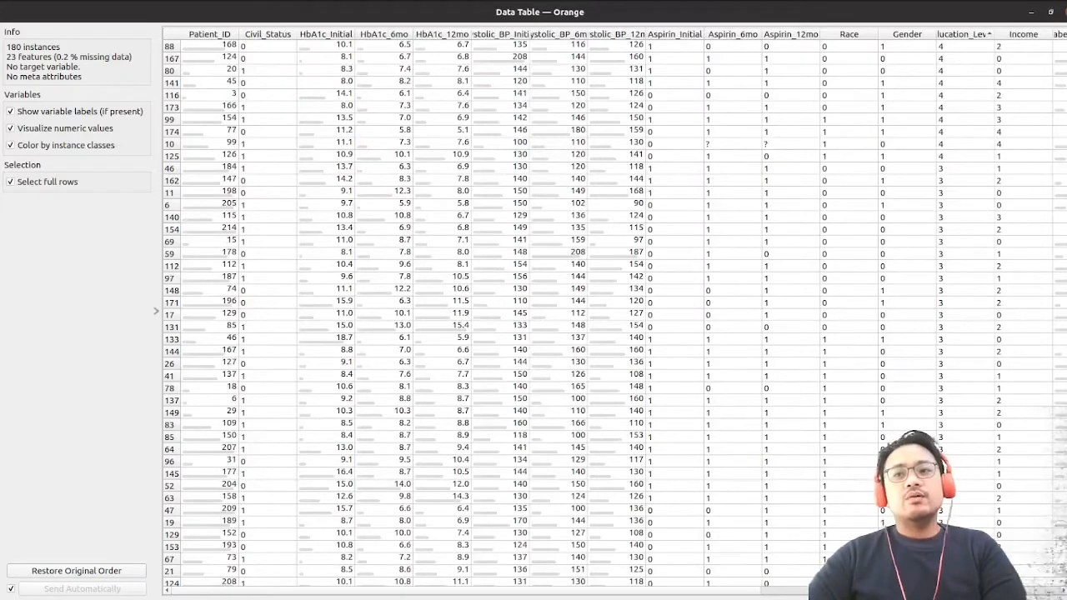
left_click(1066, 12)
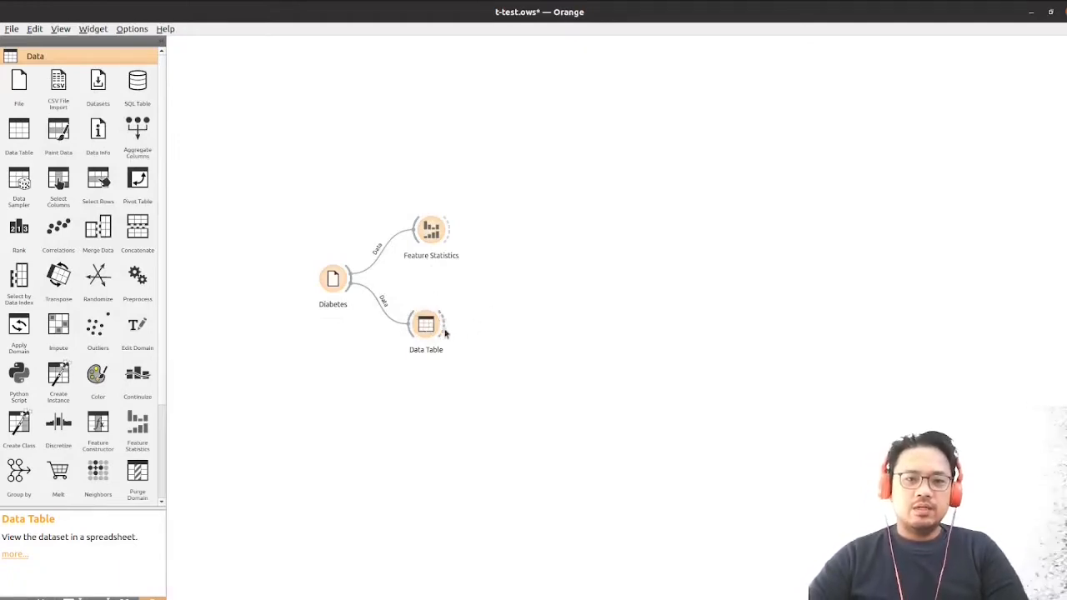
- Add a Violin Plot widget connected to the Data Table widget and place it level with the Diabetes widget
left_click_drag(444, 328, 490, 327)
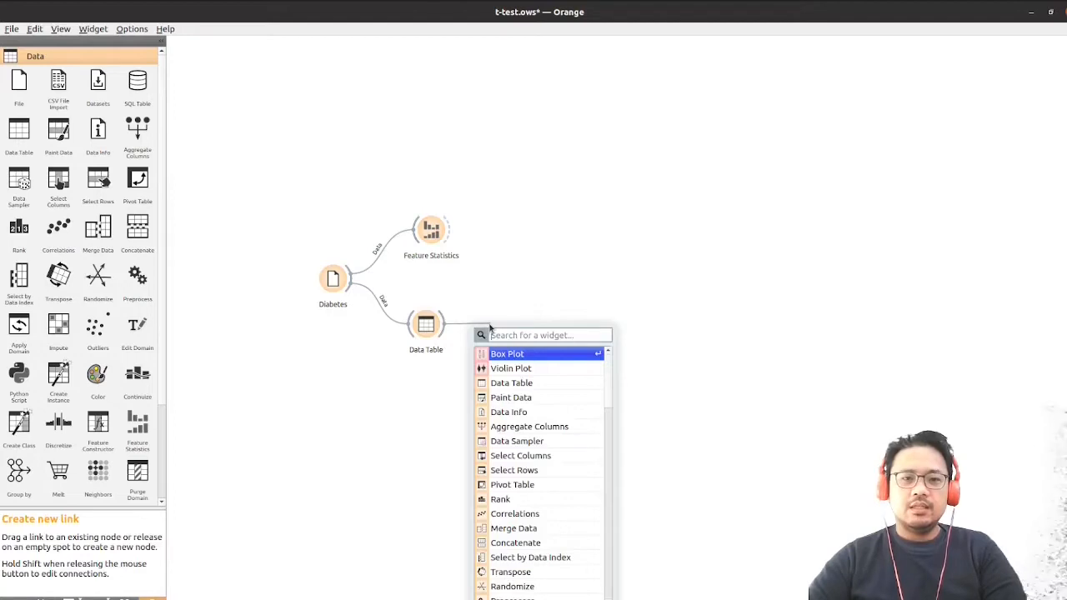
left_click(515, 369)
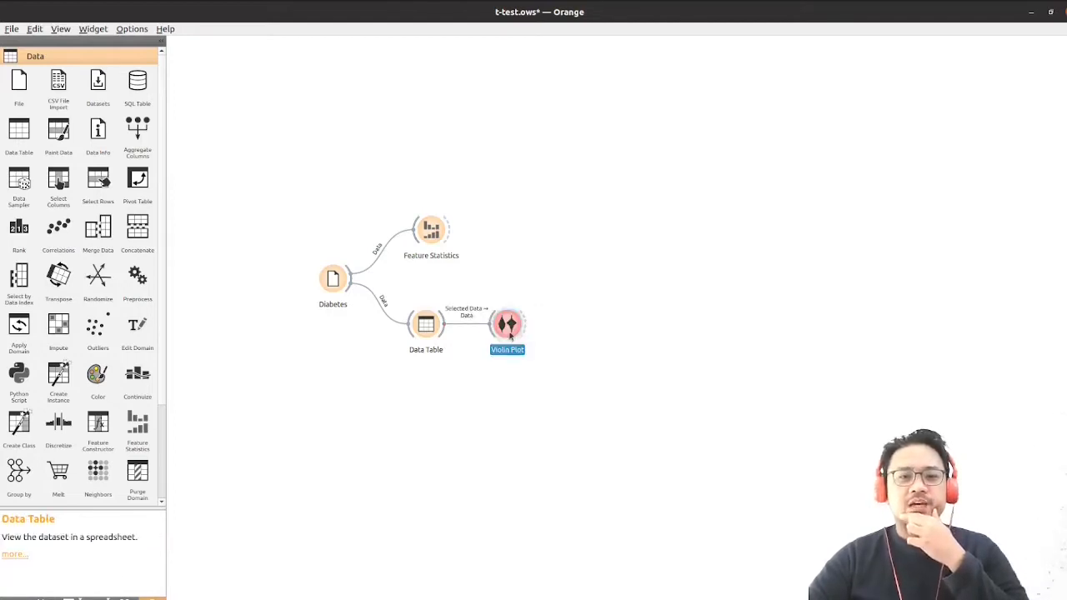
left_click_drag(511, 335, 530, 288)
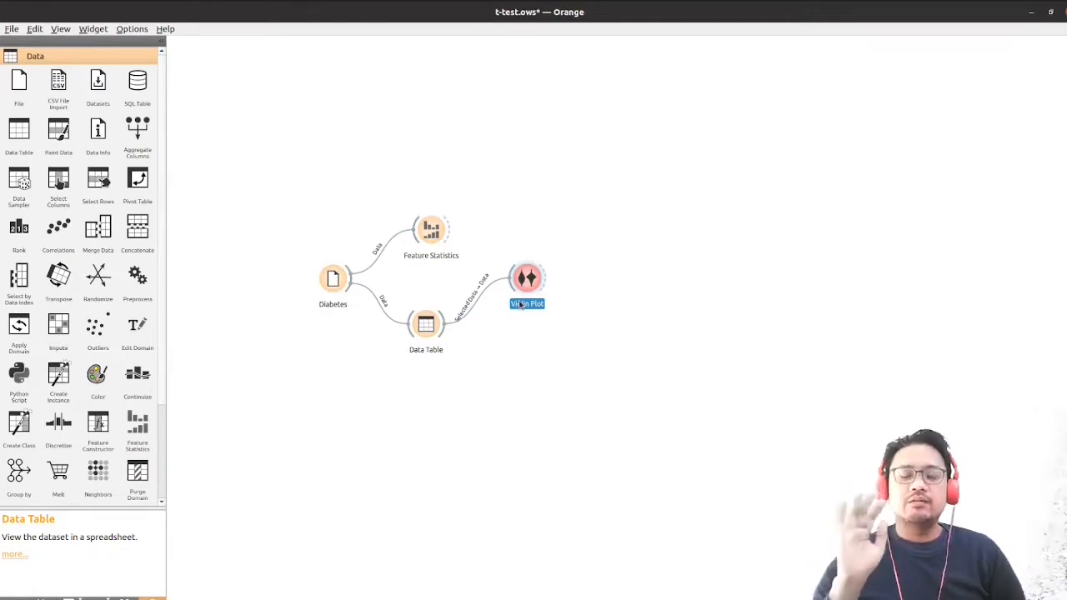
- Edit the link between Data Table and Violin Plot so the full Data output feeds the plot instead of Selected Data
double_click(471, 304)
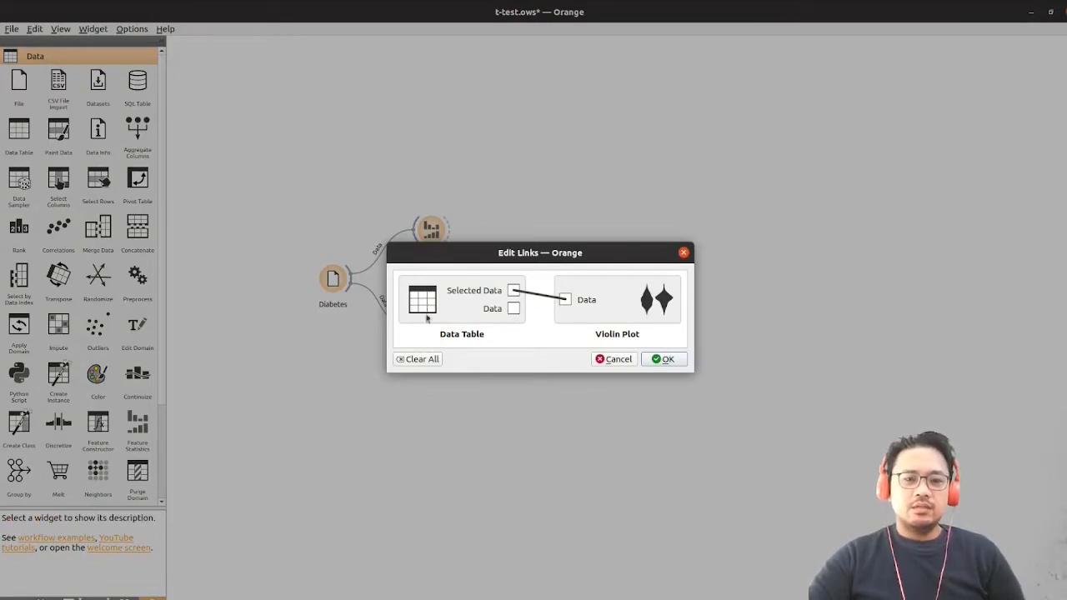
left_click_drag(474, 252, 547, 205)
double_click(568, 15)
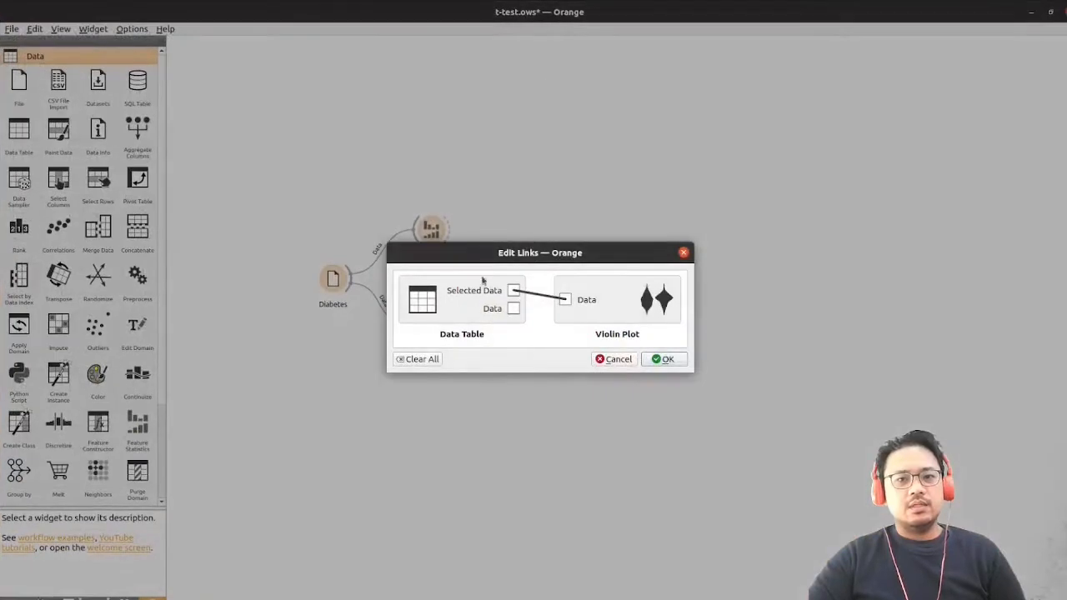
left_click_drag(513, 308, 567, 301)
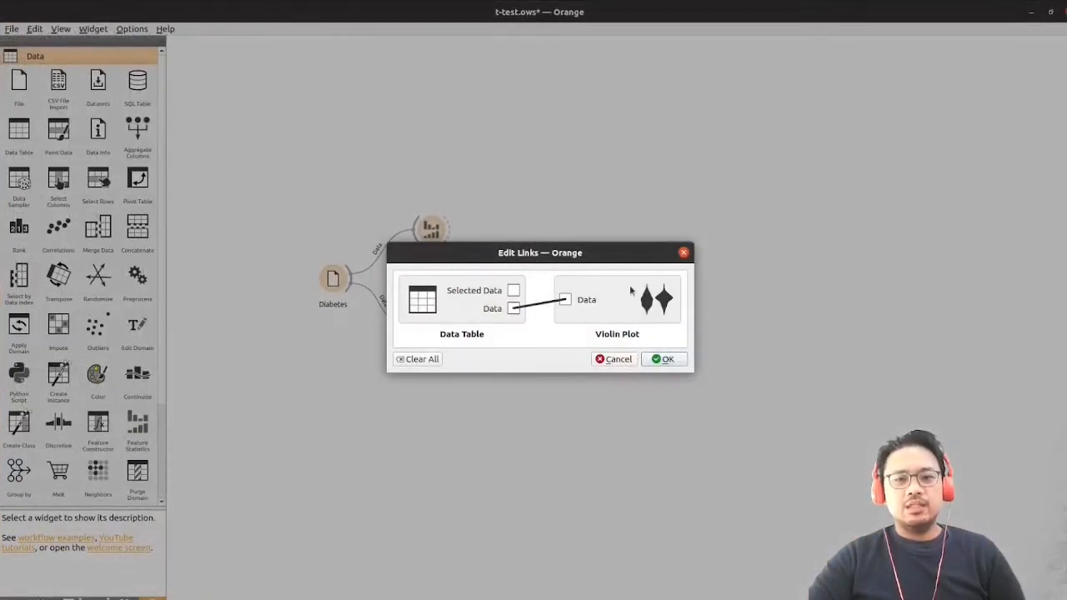
left_click(668, 359)
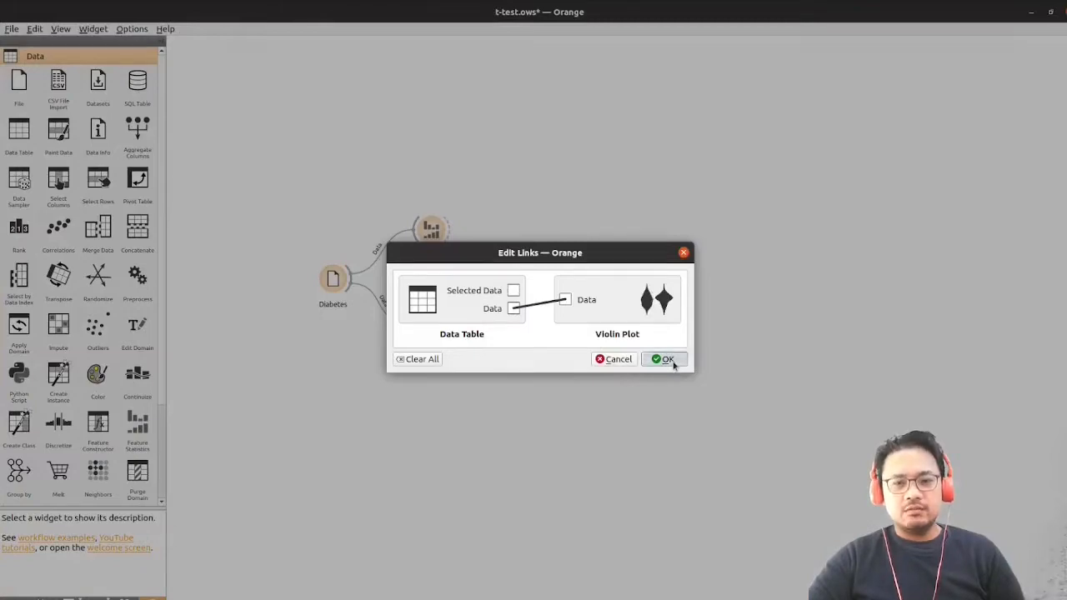
- Open the Violin Plot and compare HbA1c_Initial, HbA1c_6mo and HbA1c_12mo across the Civil_Status subgroups
double_click(527, 278)
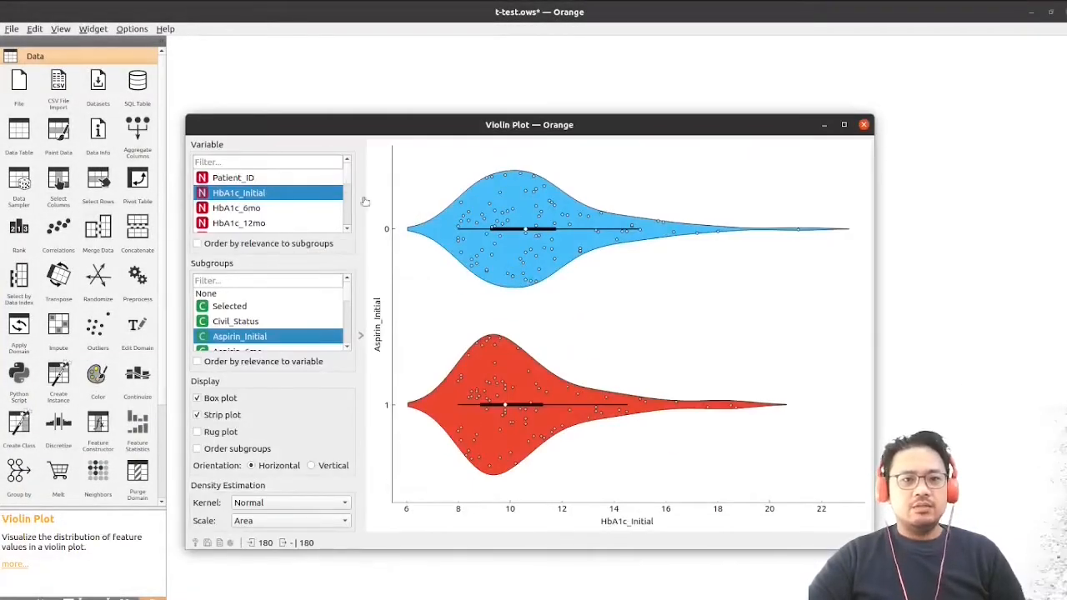
left_click(295, 180)
left_click(285, 197)
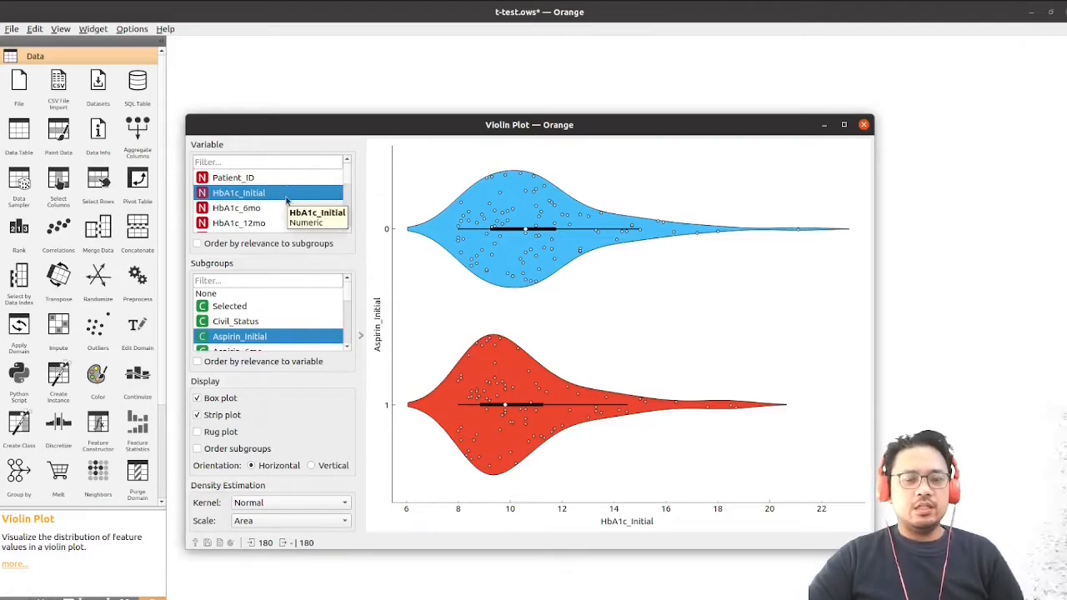
left_click(260, 324)
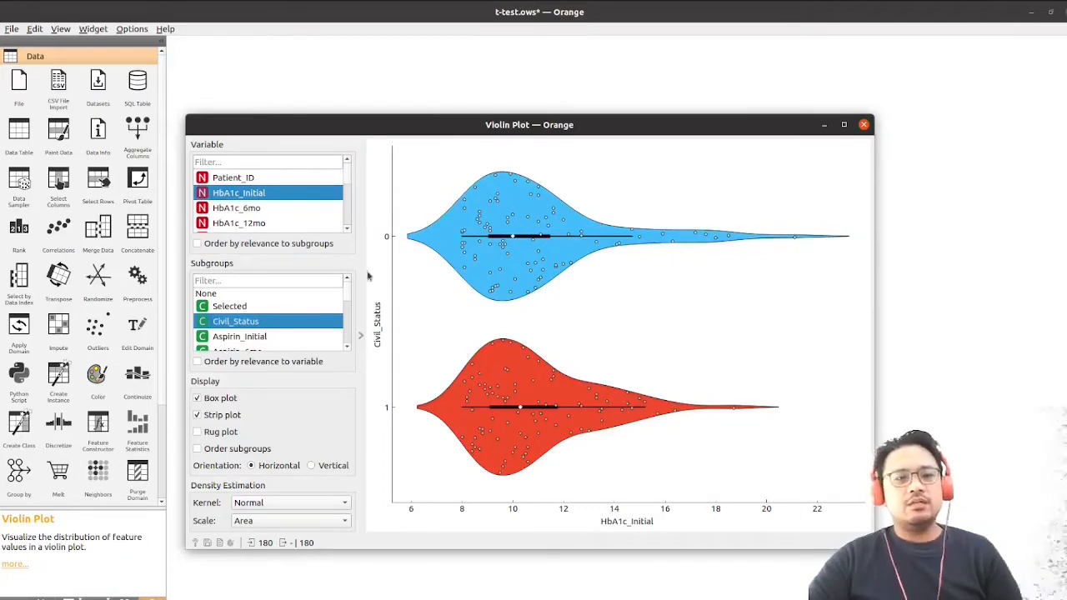
left_click(287, 210)
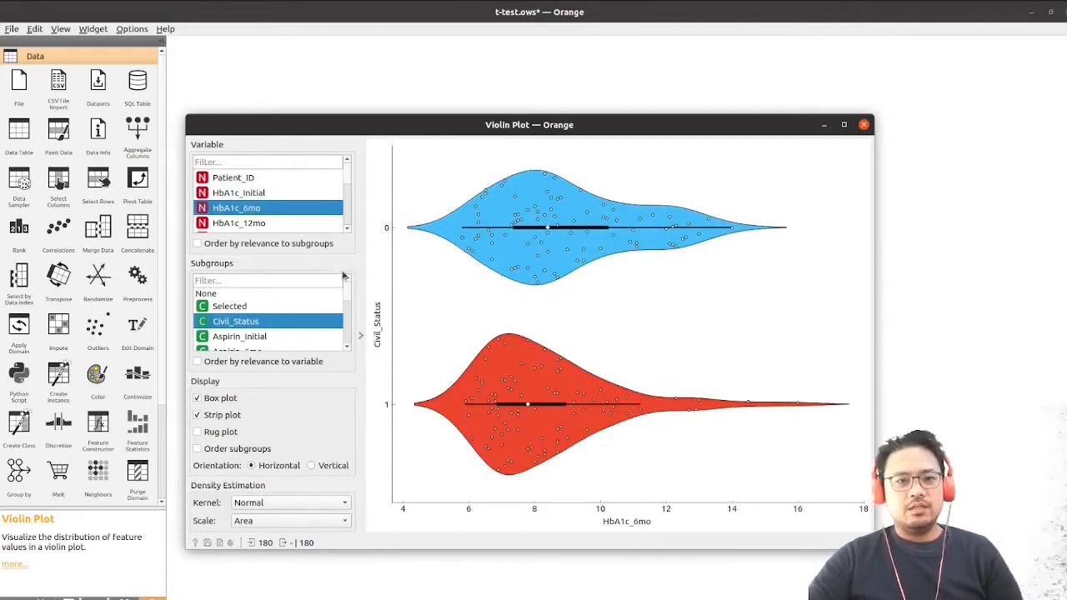
left_click(273, 223)
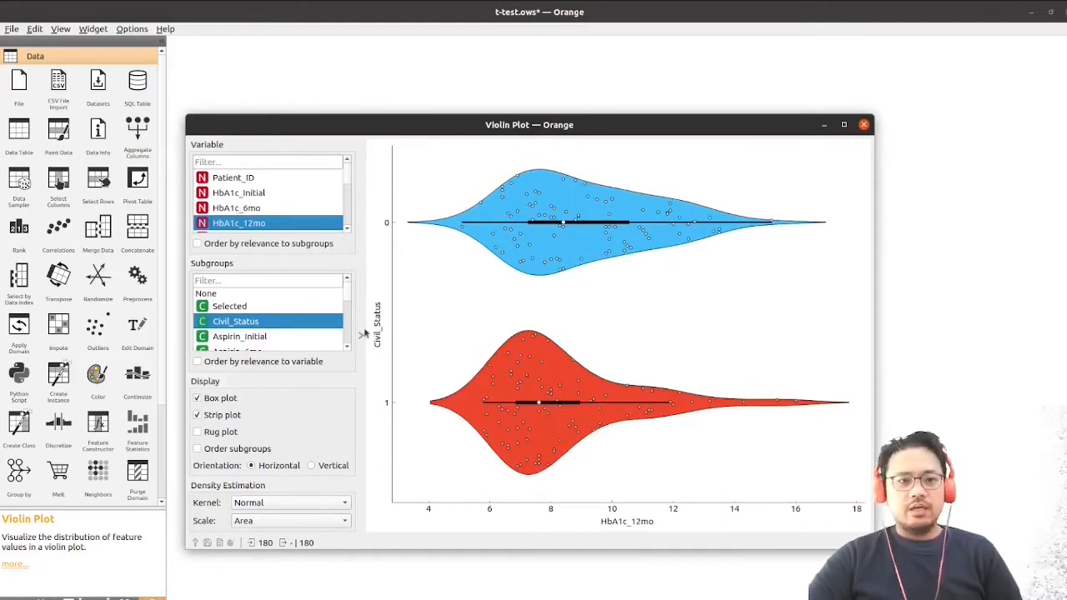
- Compare the violin plots of Systolic_BP_Initial, Systolic_BP_6mo and Systolic_BP_12mo across the Civil_Status subgroups
left_click(346, 349)
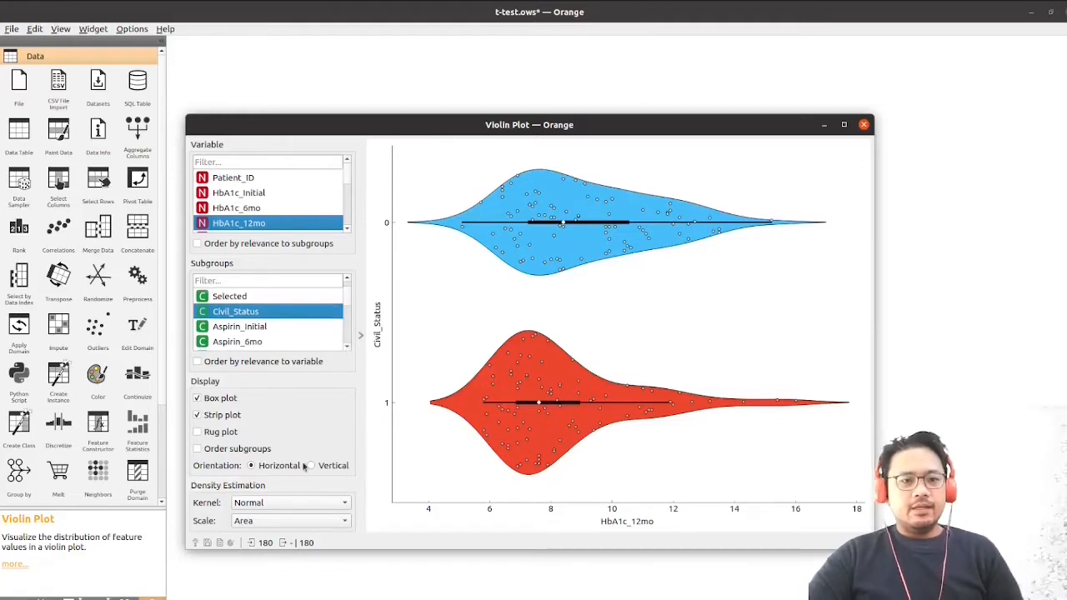
left_click(348, 230)
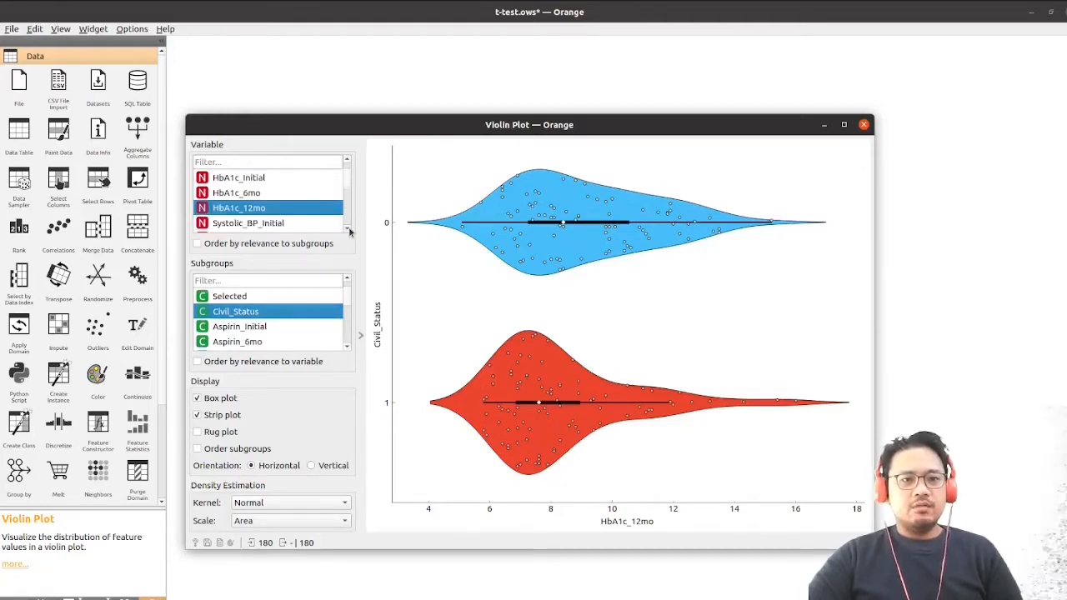
left_click(348, 229)
left_click(347, 229)
left_click(296, 193)
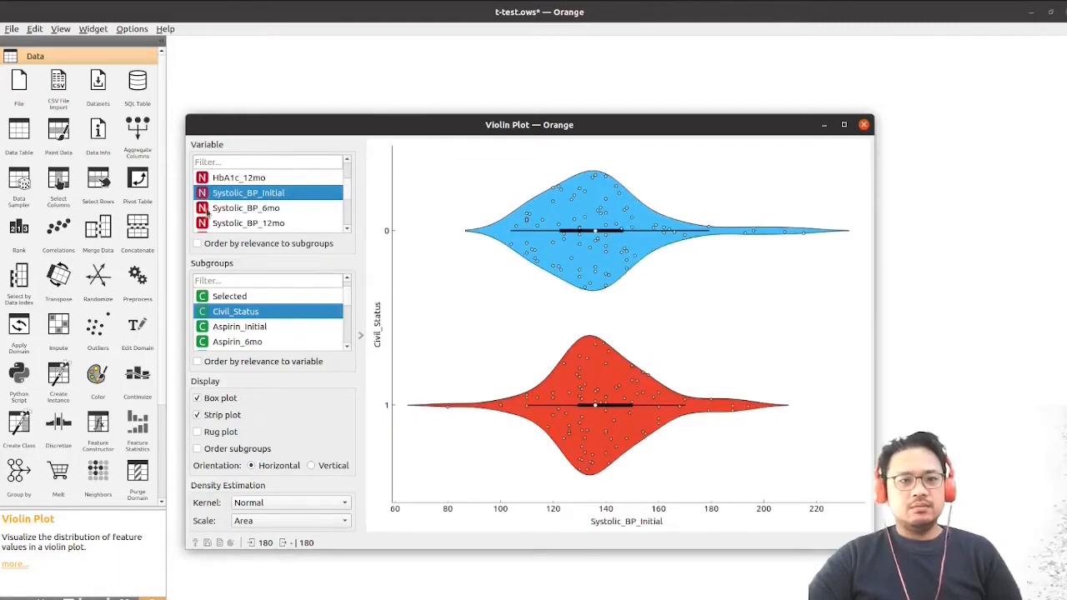
left_click(239, 210)
left_click(244, 225)
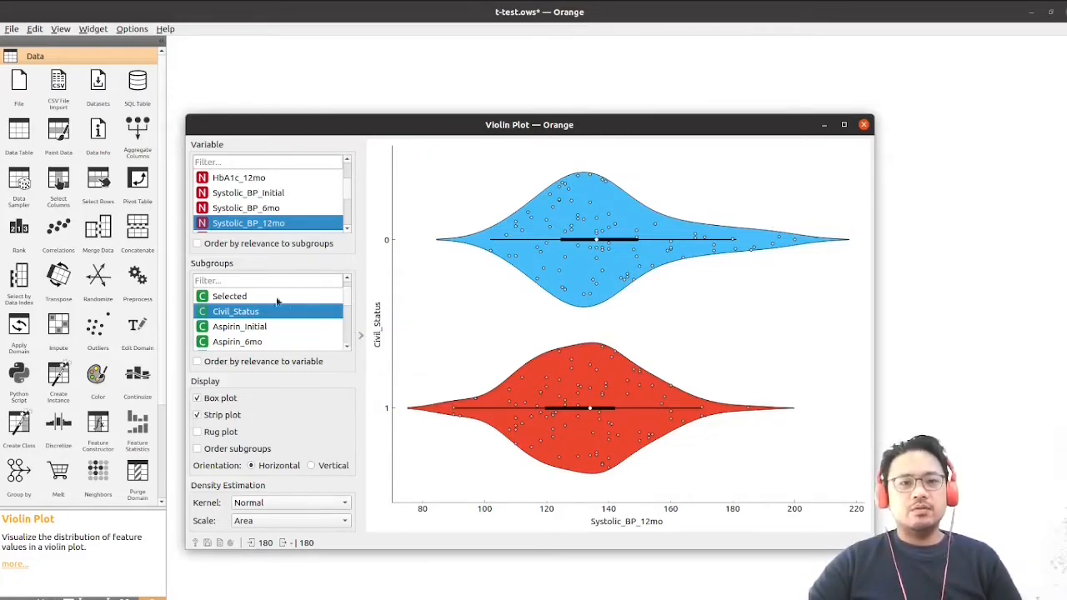
- View Systolic_BP_12mo grouped by Aspirin_6mo and by Income, switch the variable to Systolic_BP_6mo, and close the Violin Plot
left_click(280, 342)
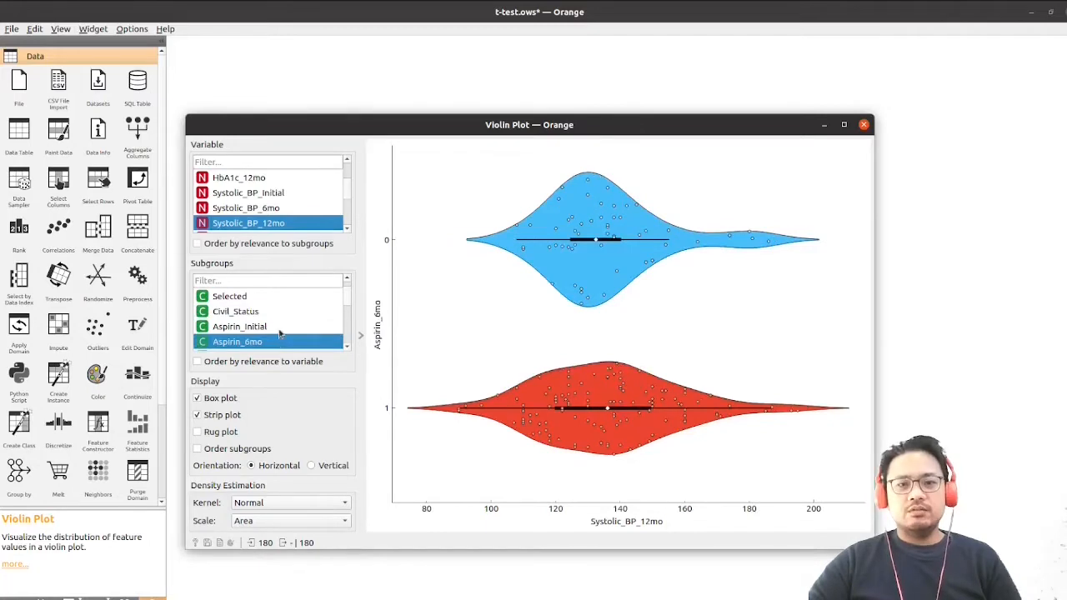
scroll(280, 333, "down", 2)
scroll(280, 334, "up", 2)
scroll(280, 333, "down", 2)
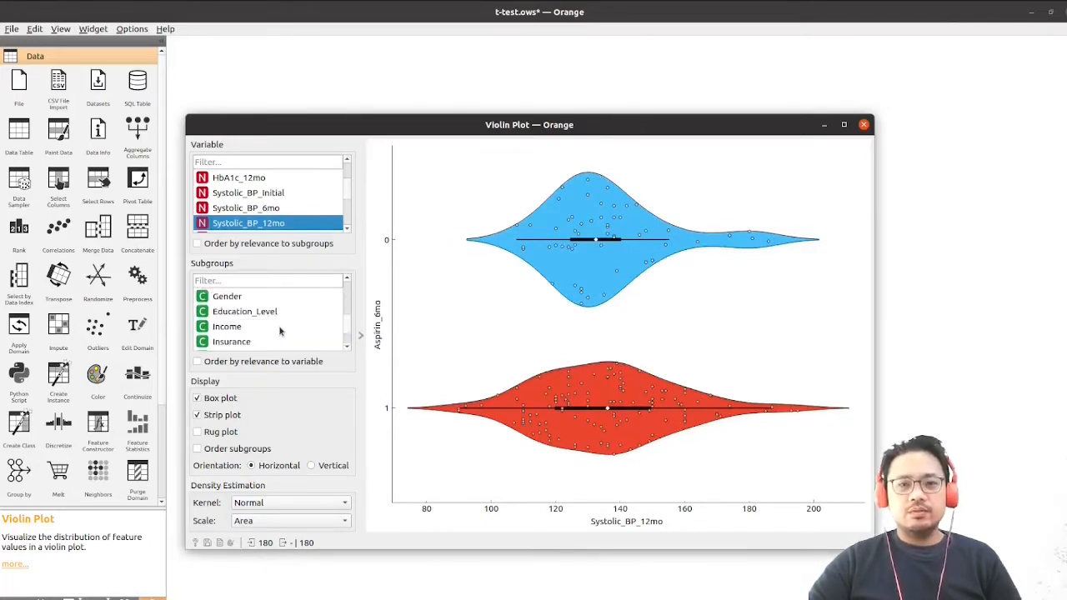
left_click(263, 327)
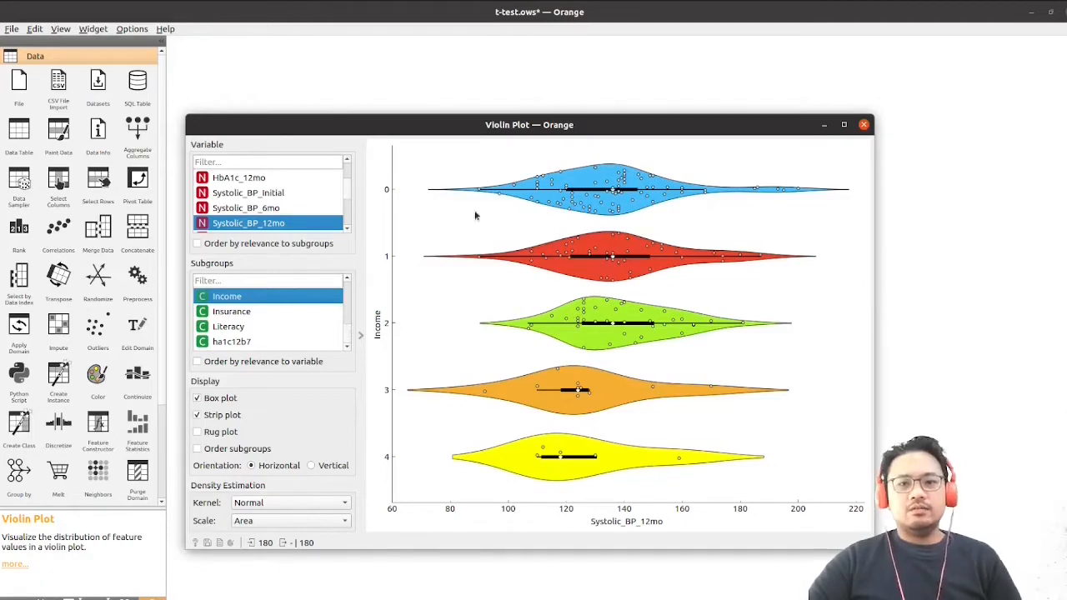
left_click(307, 210)
left_click(864, 125)
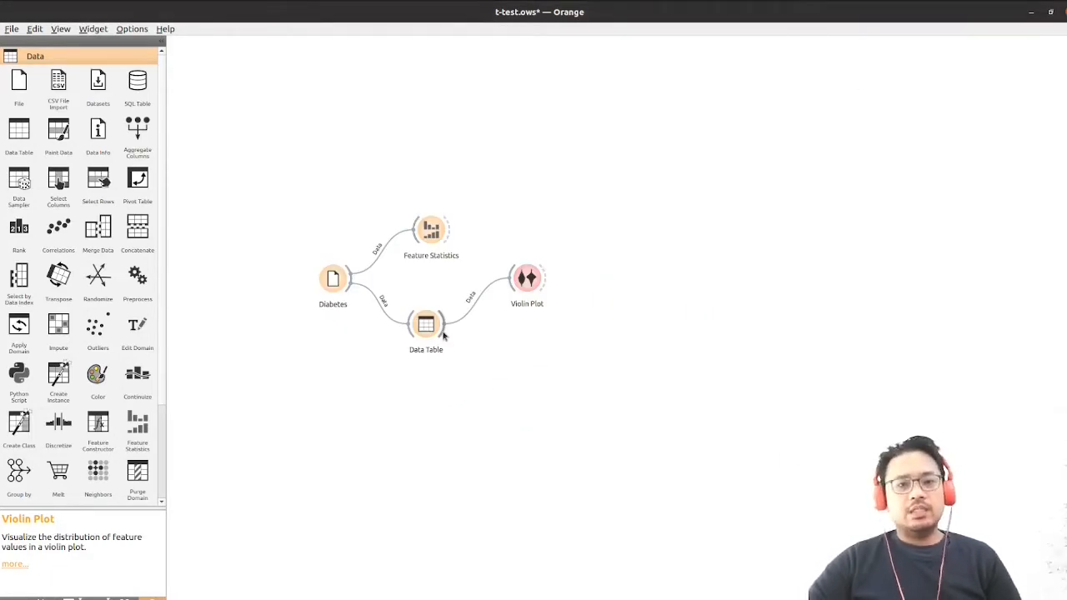
- Add a Box Plot widget connected to Data Table, and edit the link so the Data output feeds it instead of Selected Data
left_click_drag(442, 334, 512, 374)
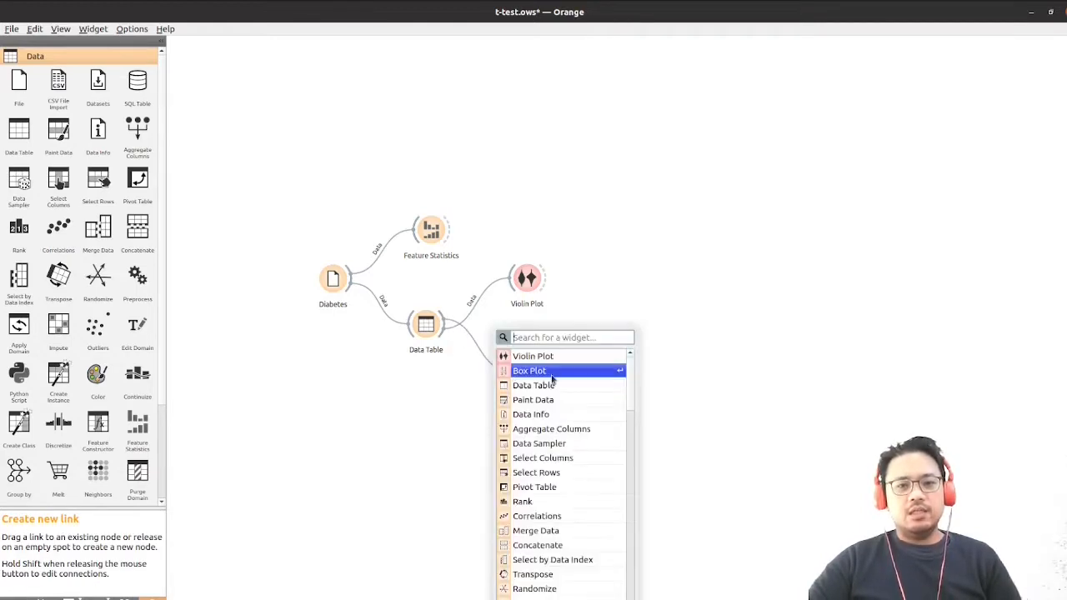
left_click(552, 373)
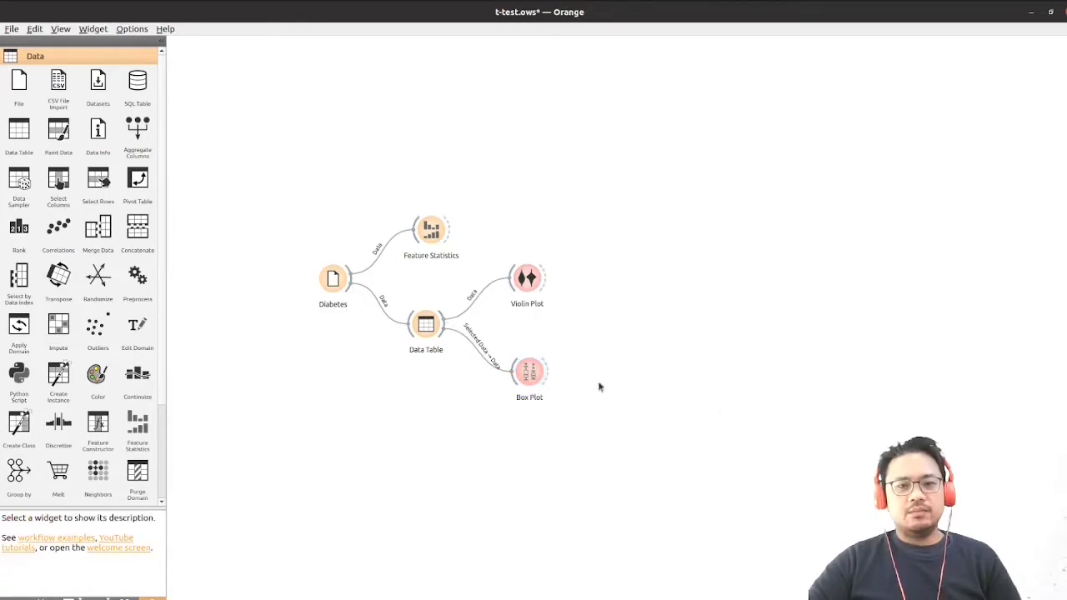
double_click(486, 353)
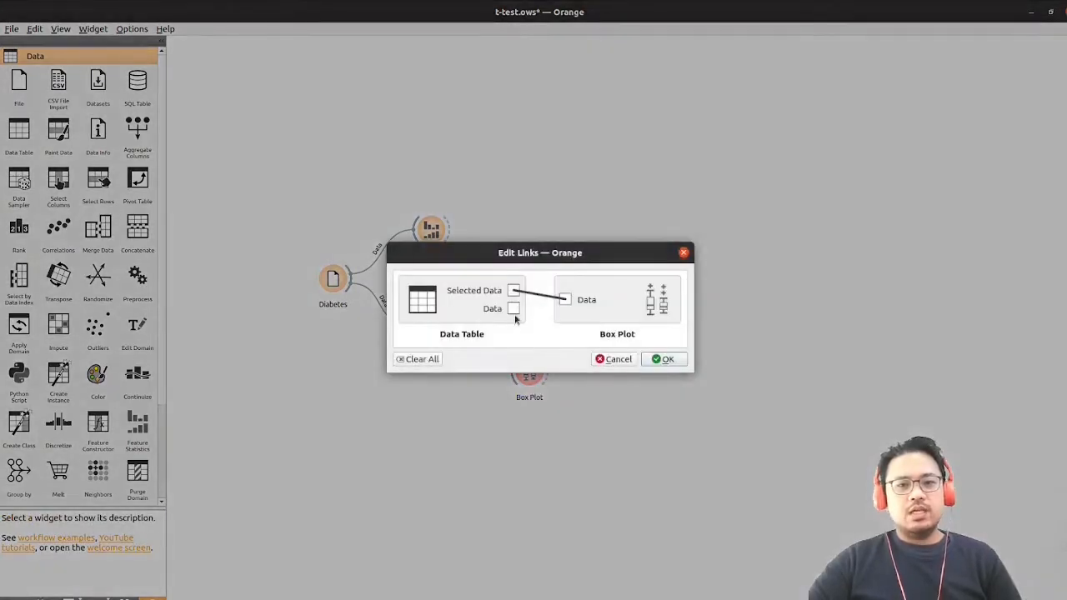
left_click_drag(514, 310, 566, 300)
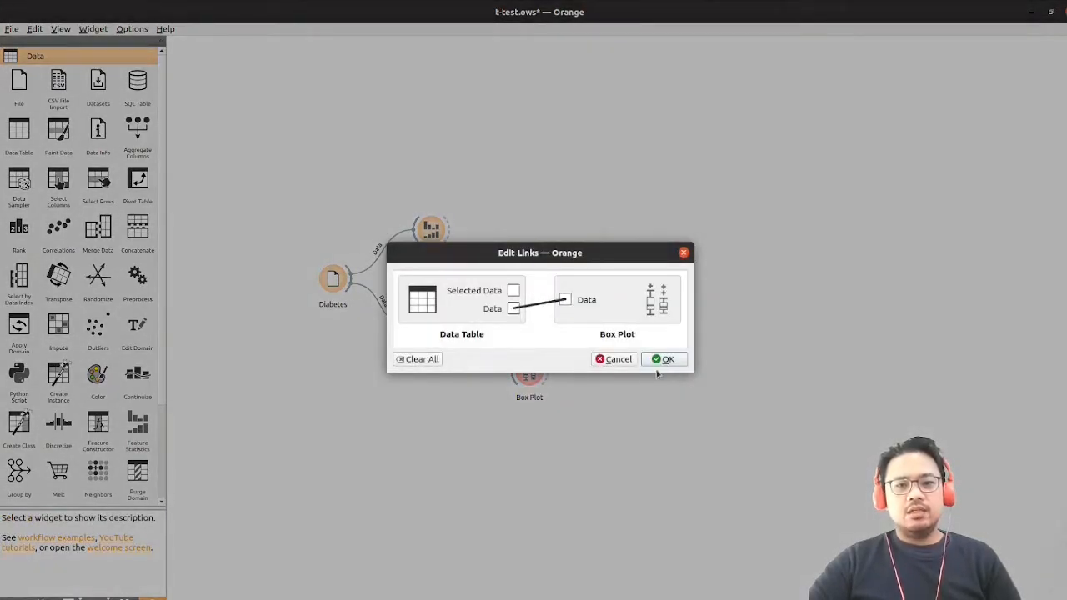
left_click(665, 359)
- Open the Box Plot and set the variable to HbA1c_Initial with Civil_Status as the subgroup
double_click(535, 377)
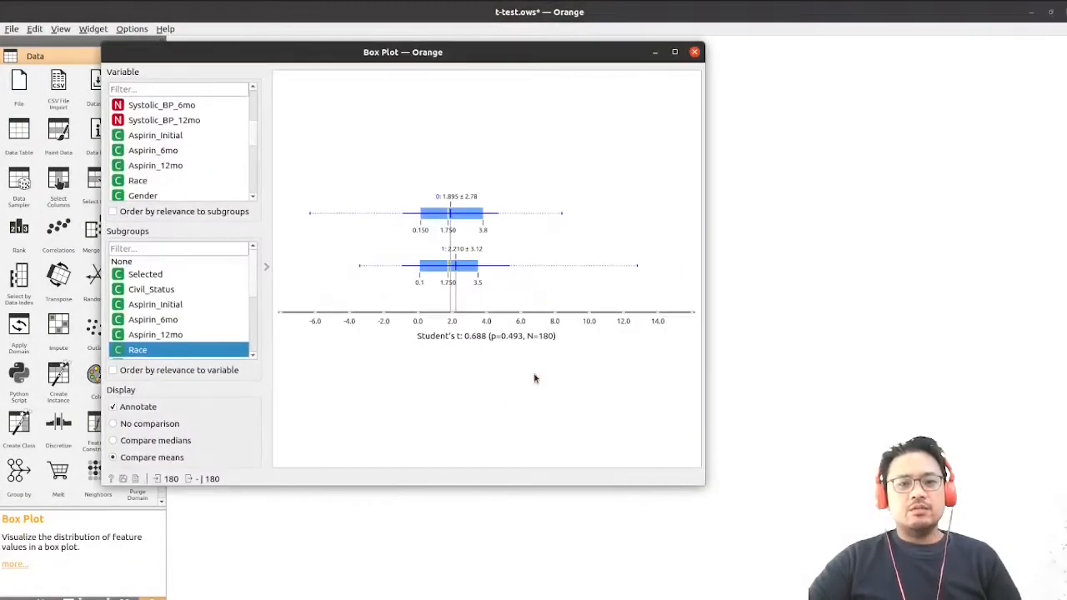
left_click_drag(253, 137, 254, 103)
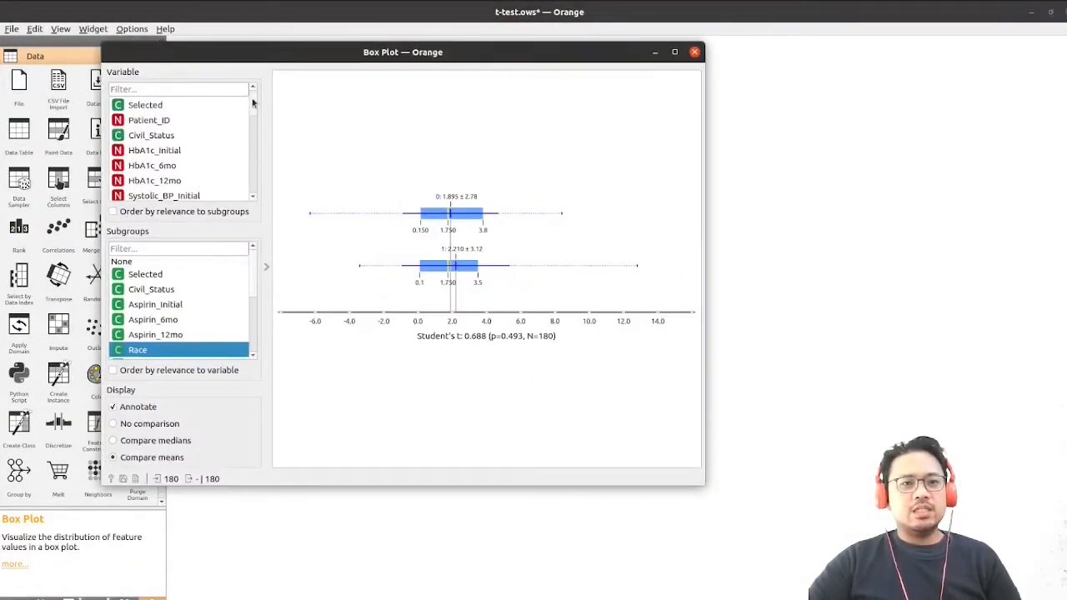
left_click_drag(250, 55, 385, 98)
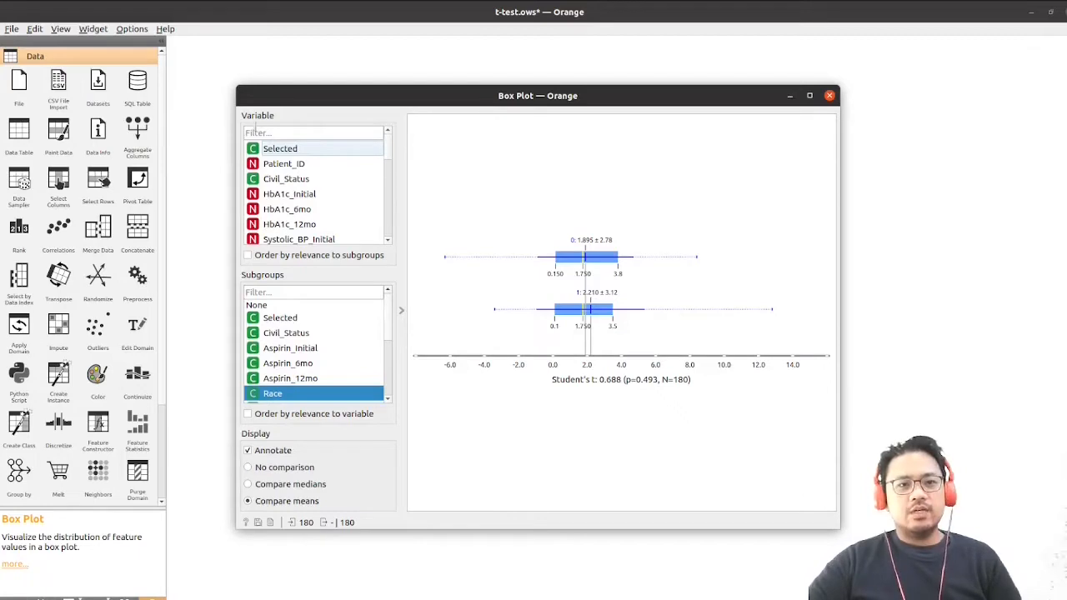
left_click(280, 207)
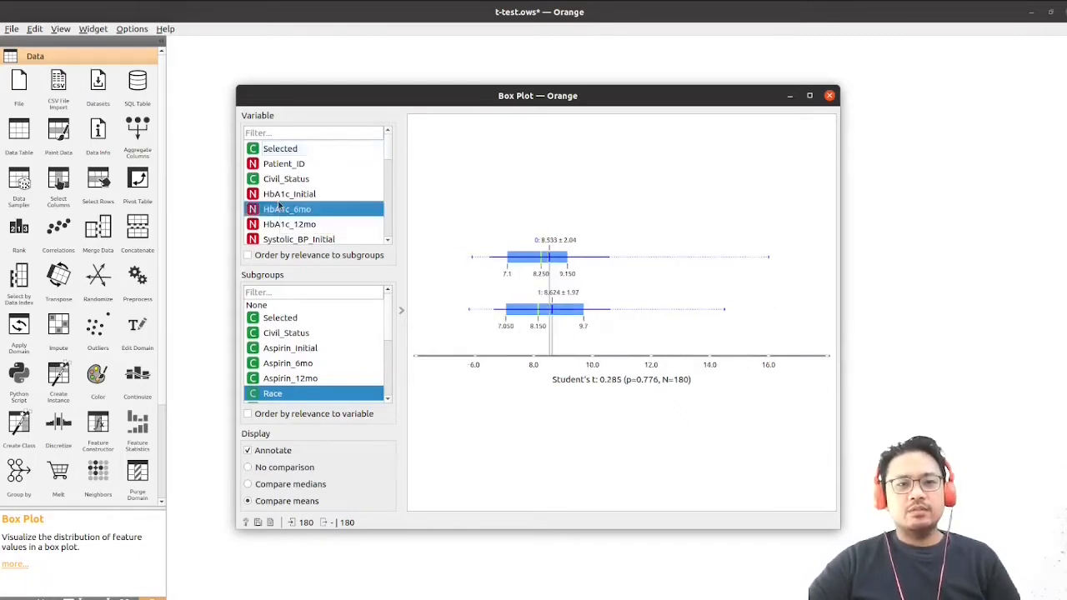
left_click(280, 195)
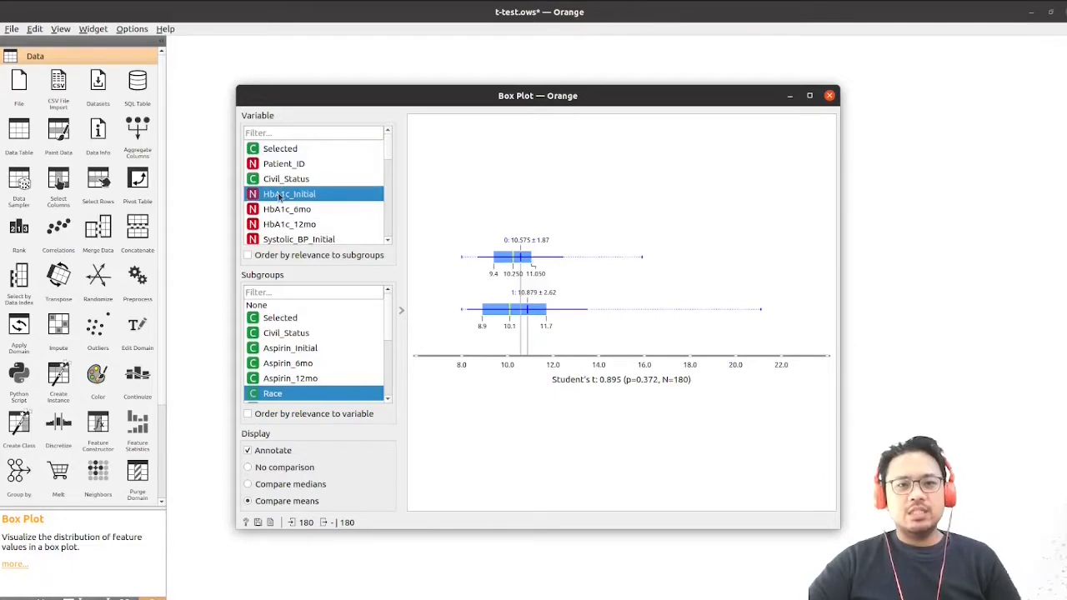
left_click(308, 334)
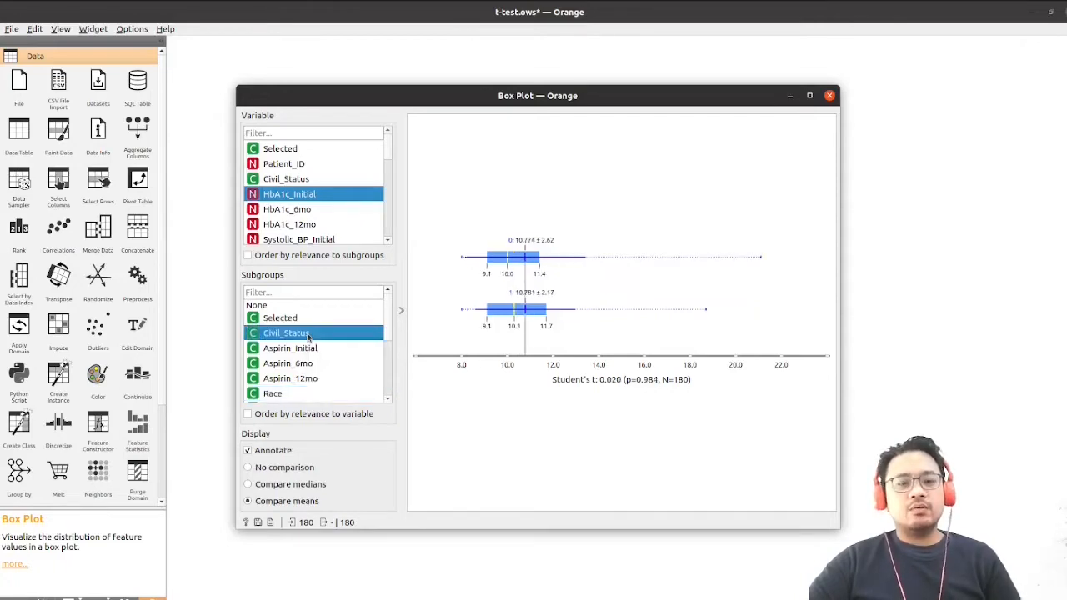
- Maximize the Box Plot, compare medians and means for HbA1c_Initial with annotations hidden, and turn the annotations back on
double_click(492, 100)
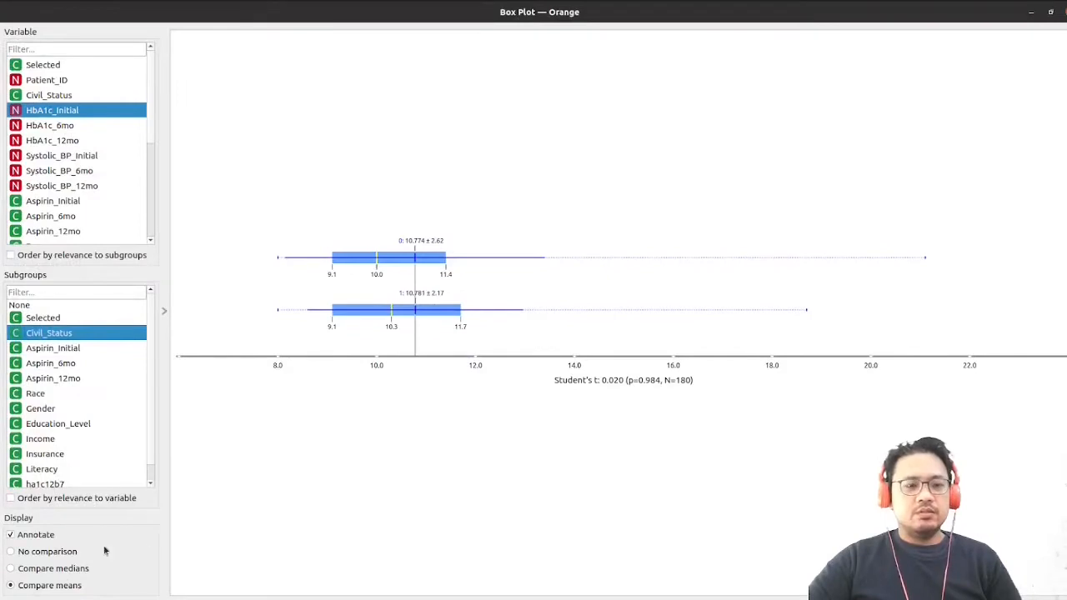
left_click(50, 536)
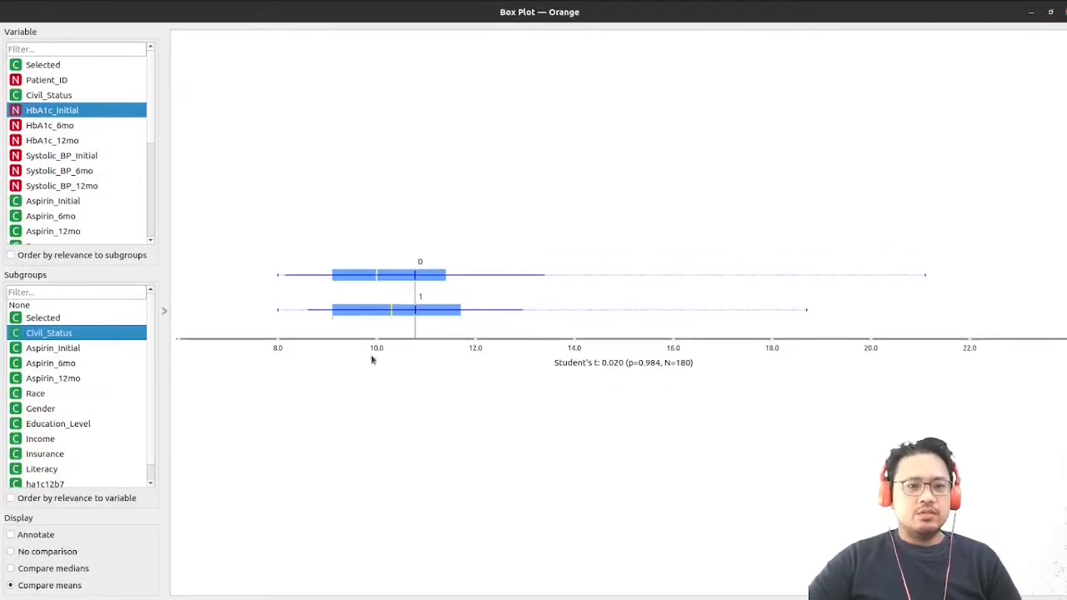
left_click(51, 572)
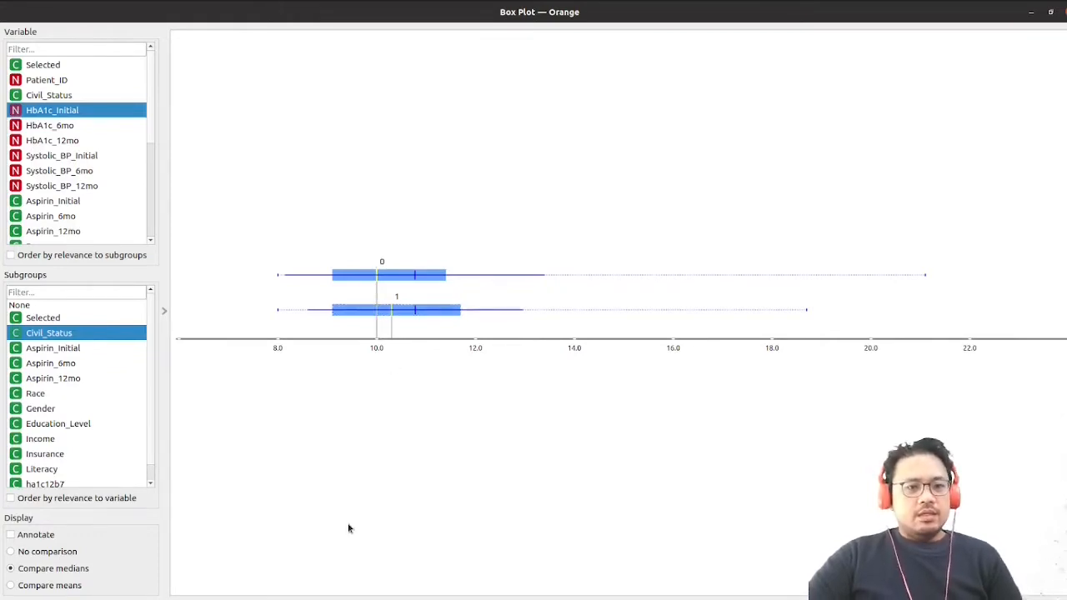
left_click(61, 587)
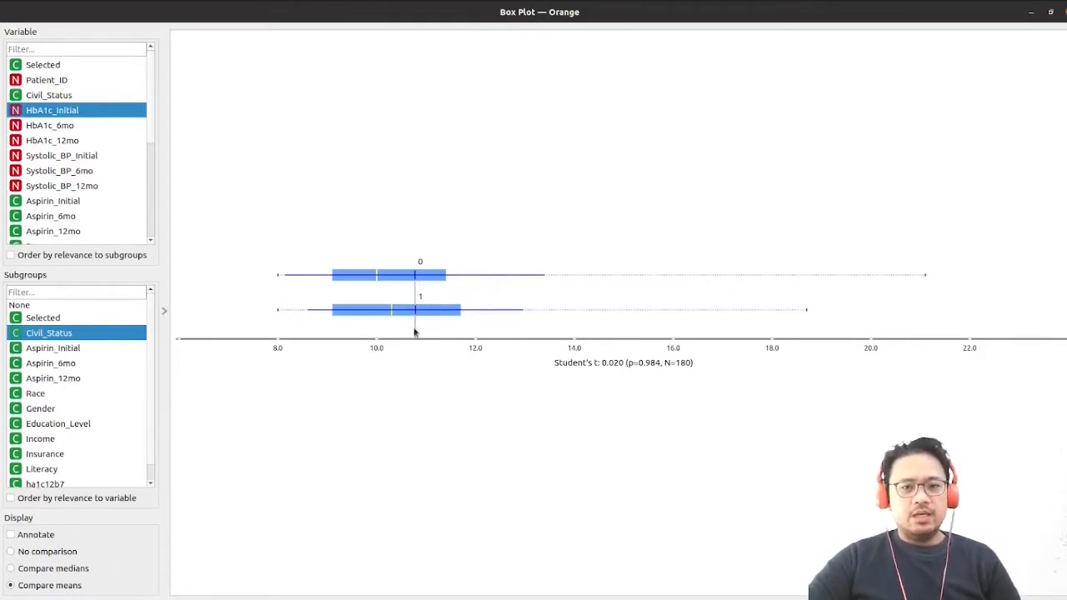
left_click(38, 535)
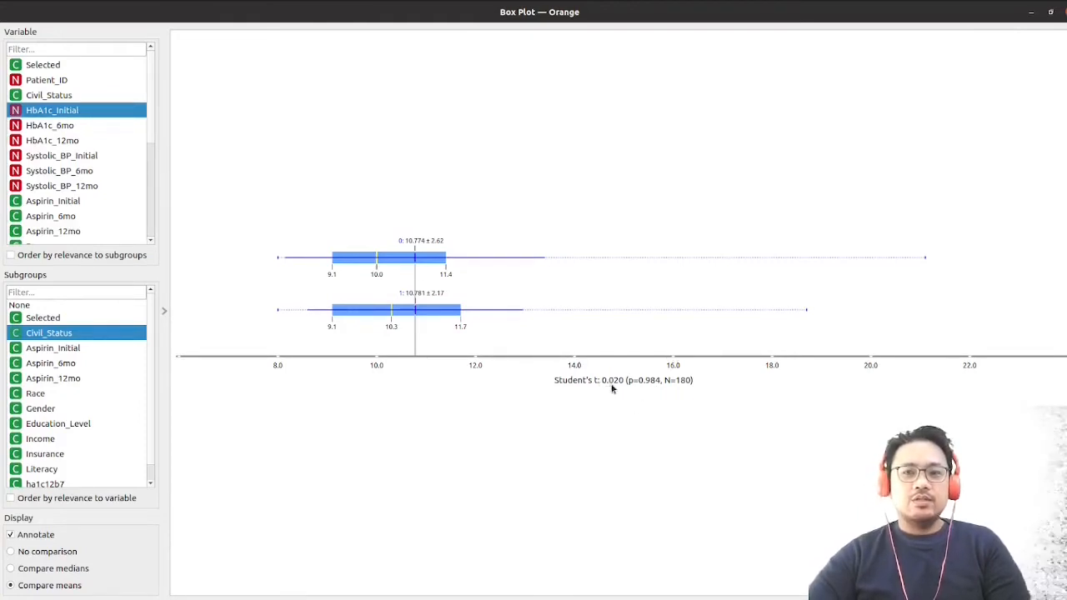
- Restore the Box Plot window to its smaller size and switch to slide 5 of t-test.odp in LibreOffice Impress
left_click(1050, 12)
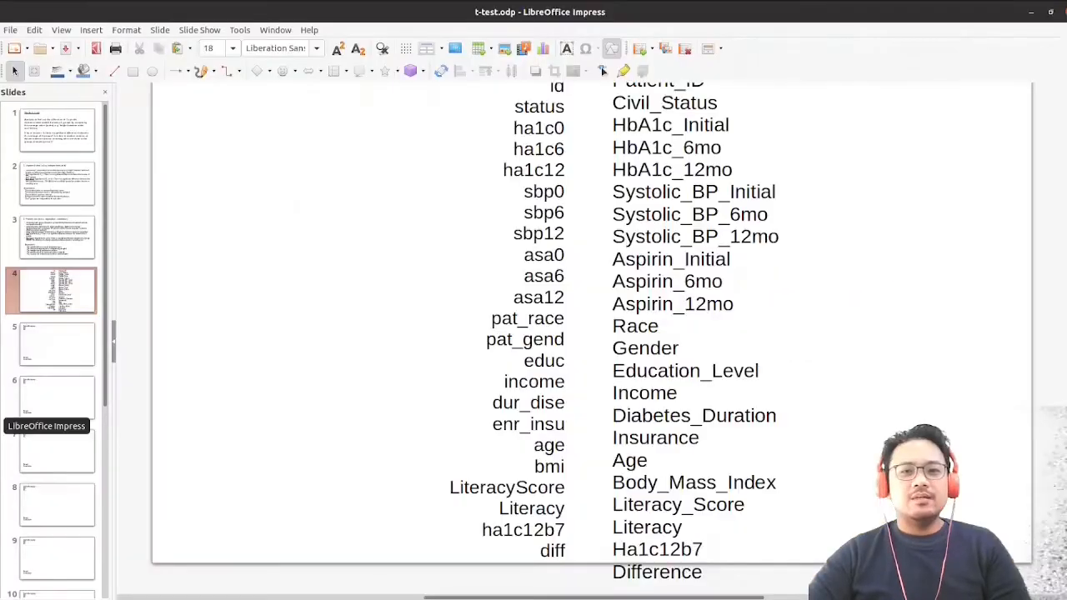
left_click(81, 349)
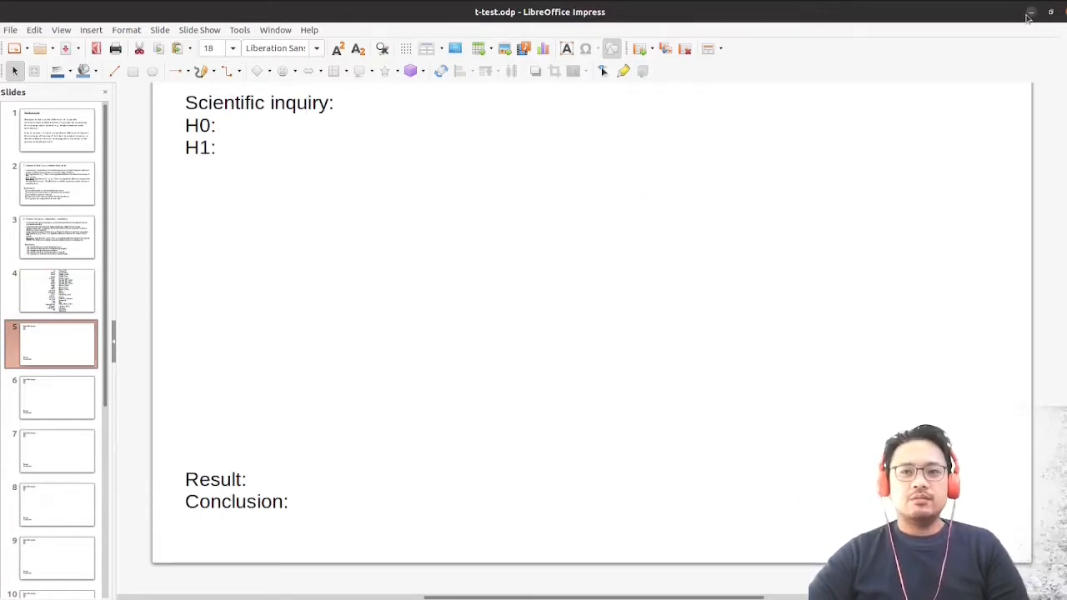
left_click(1031, 11)
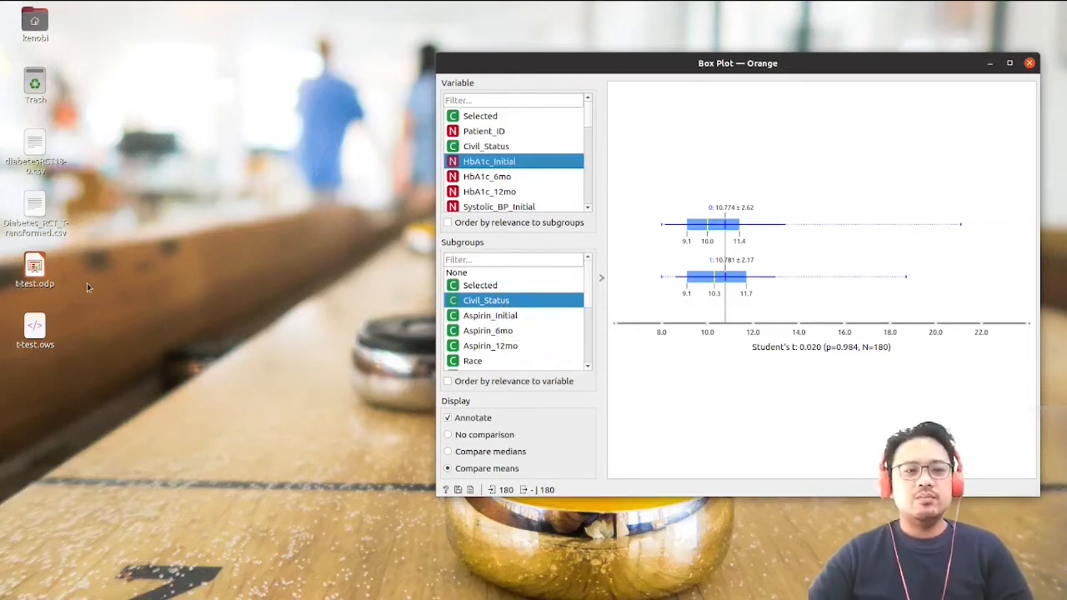
left_click(2, 288)
left_click(96, 381)
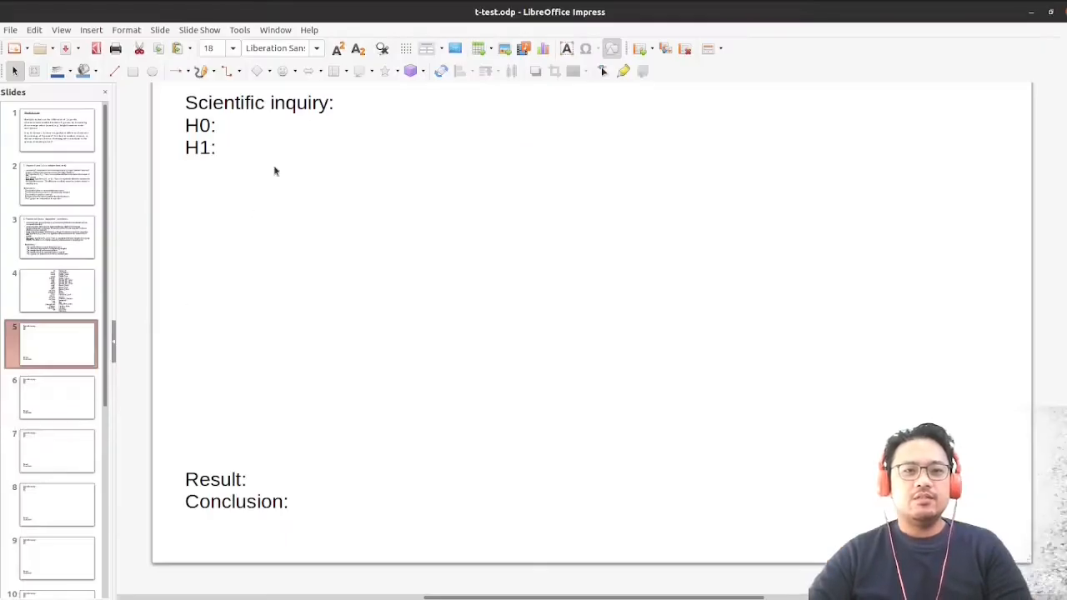
- Enter "Is there a difference in the average HbA1c level between" after "Scientific inquiry:" on slide 5
left_click(422, 114)
type("Is th")
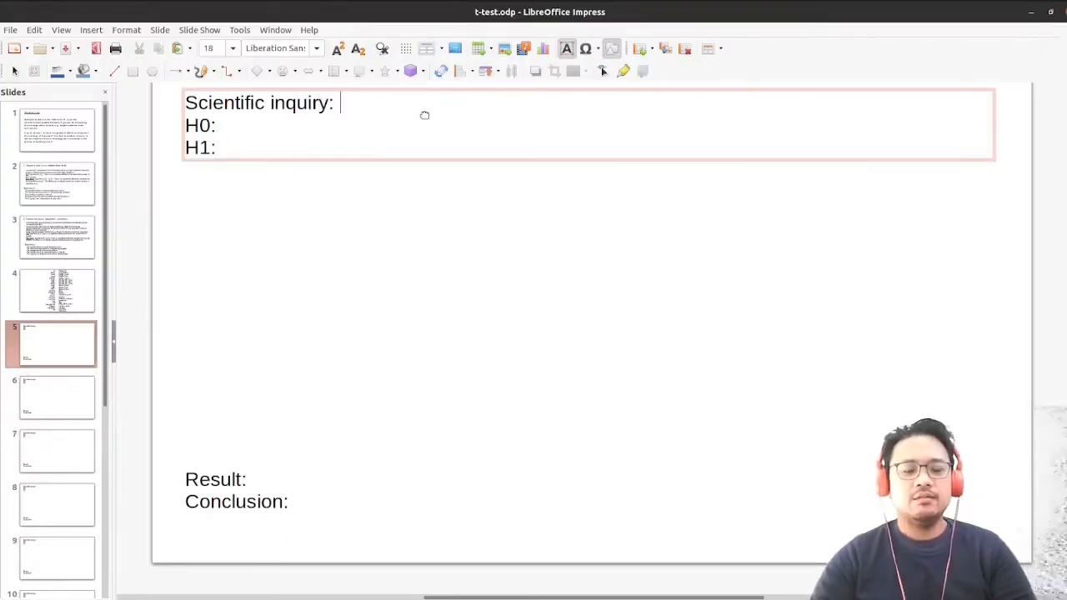
type("ere a d")
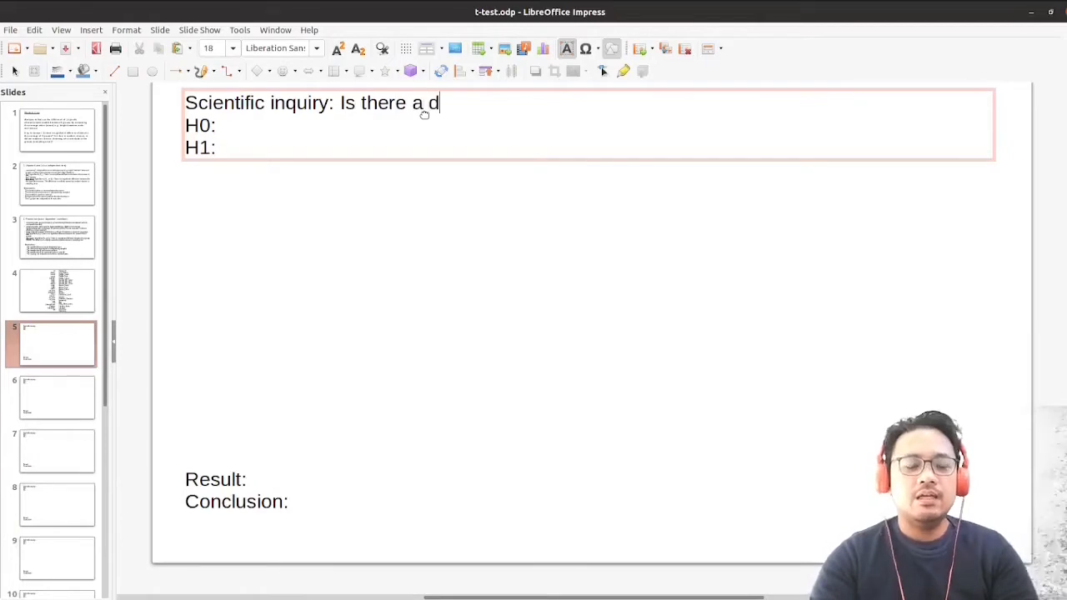
type("ifference ")
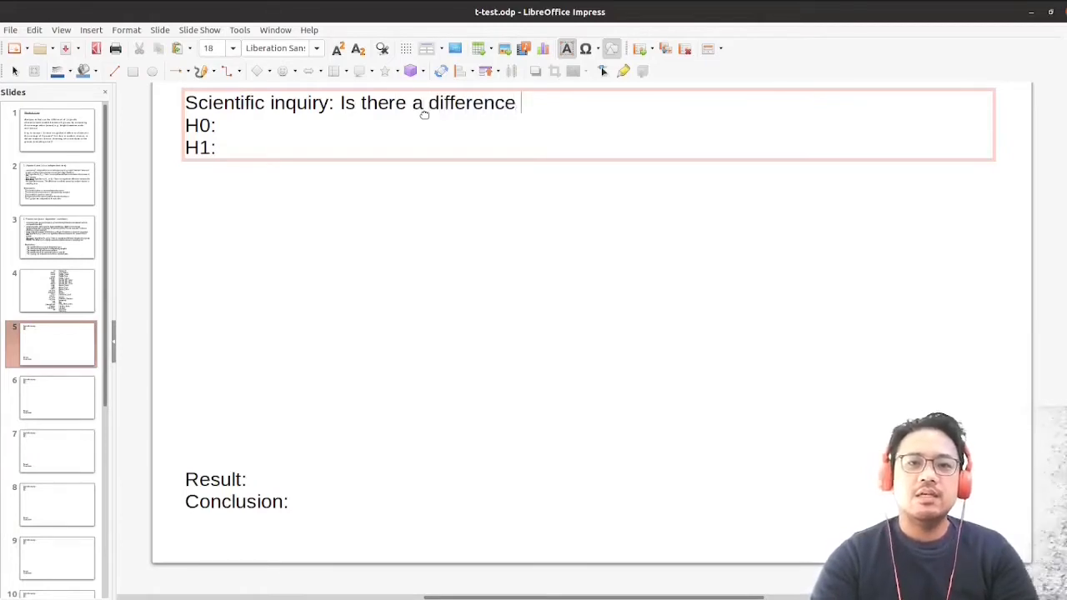
type("in the average")
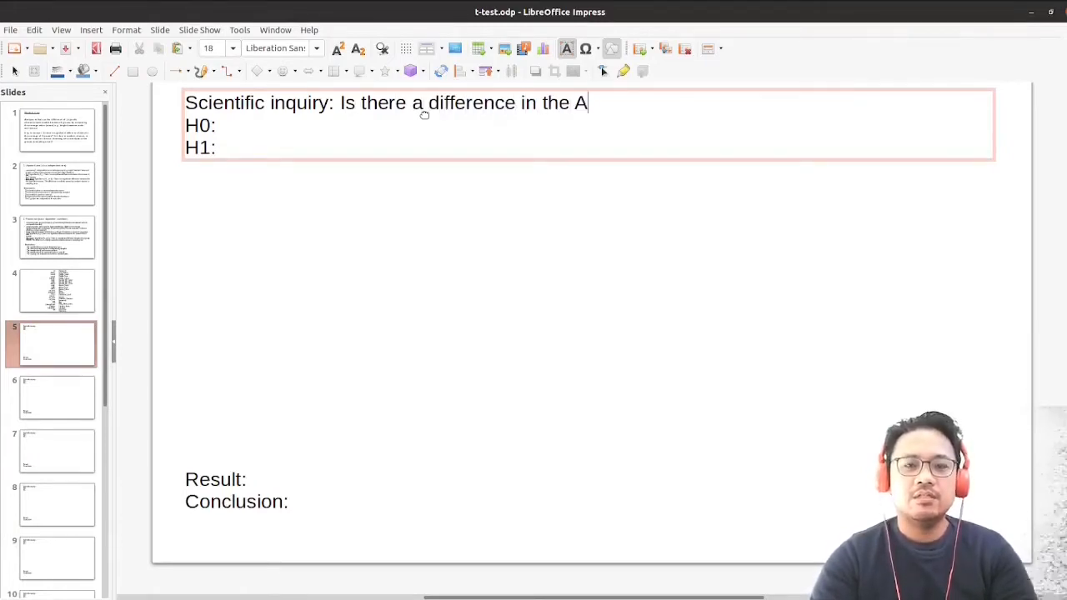
type(" HbA")
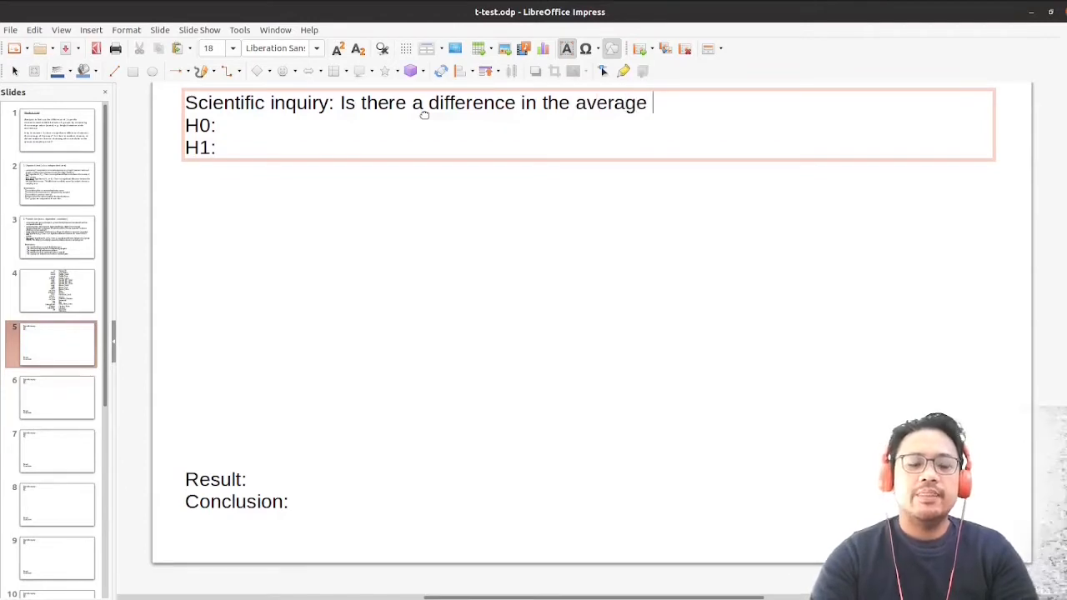
type("1")
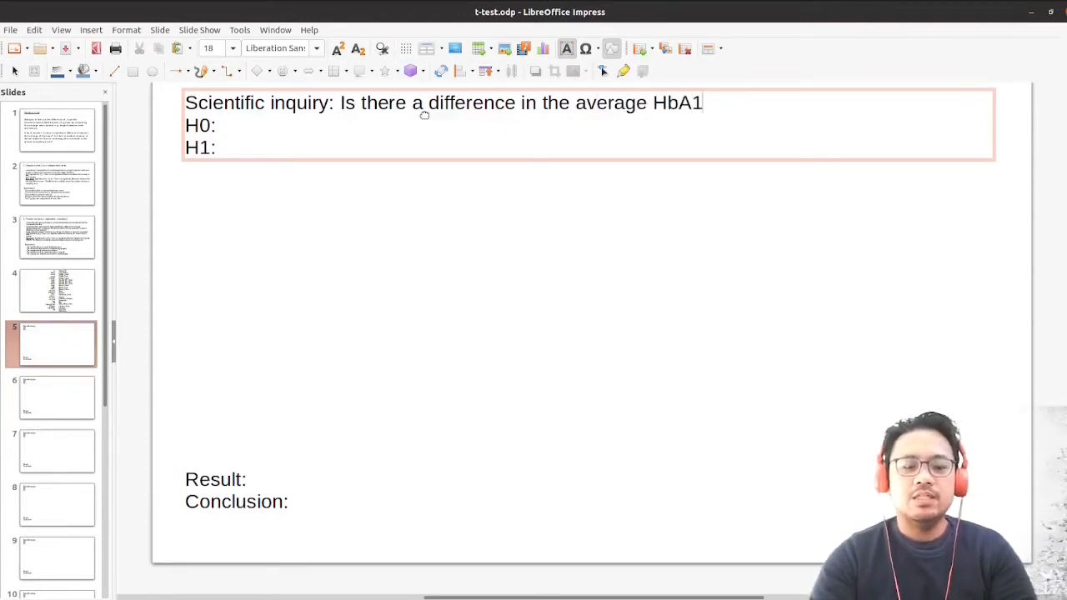
type("c level bet")
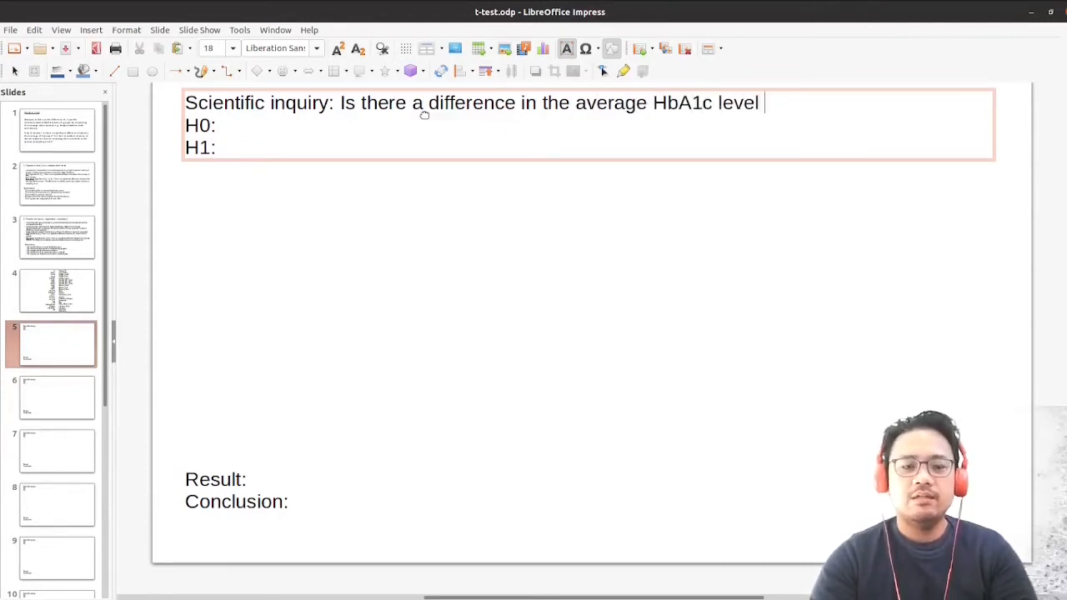
type("ween")
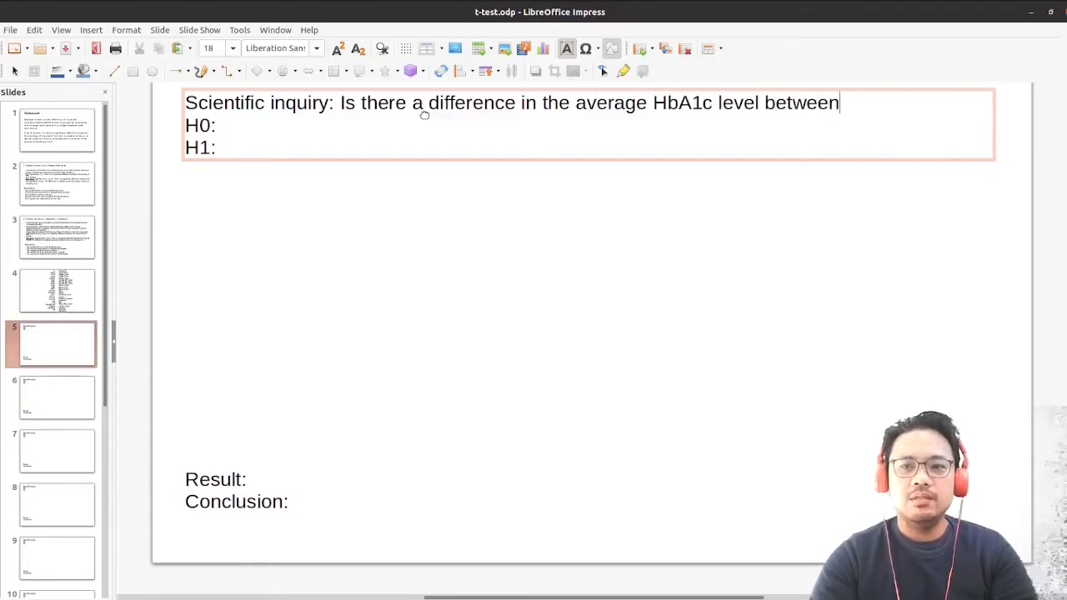